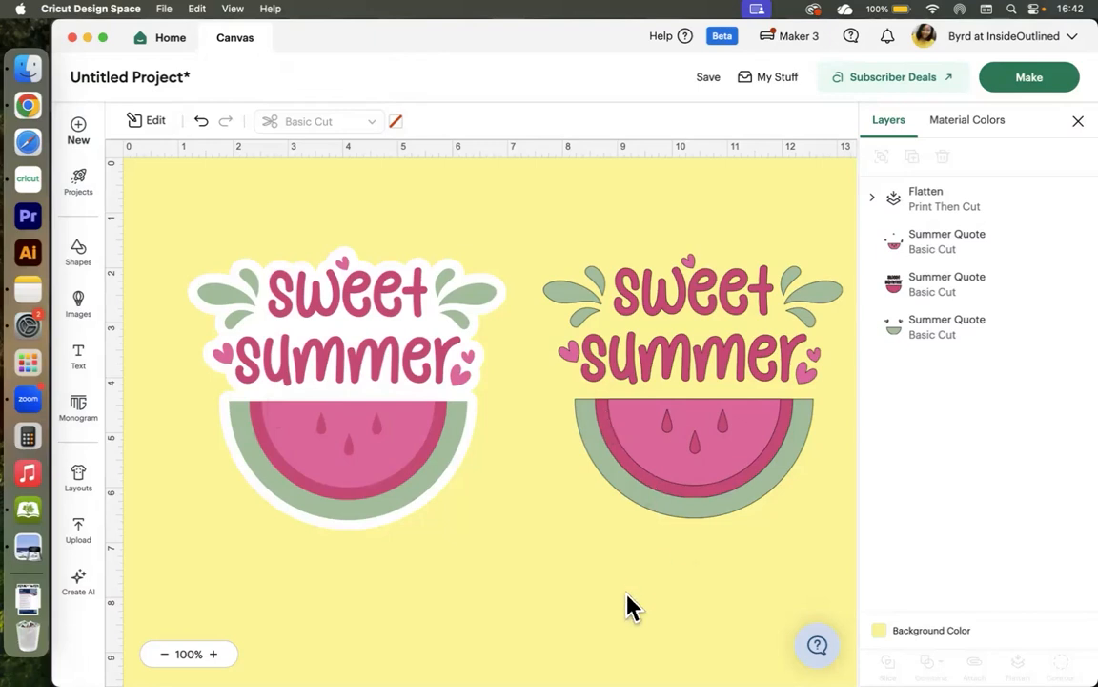
# Step: Delete both watermelon "sweet summer" designs from the canvas
pyautogui.click(318, 439)
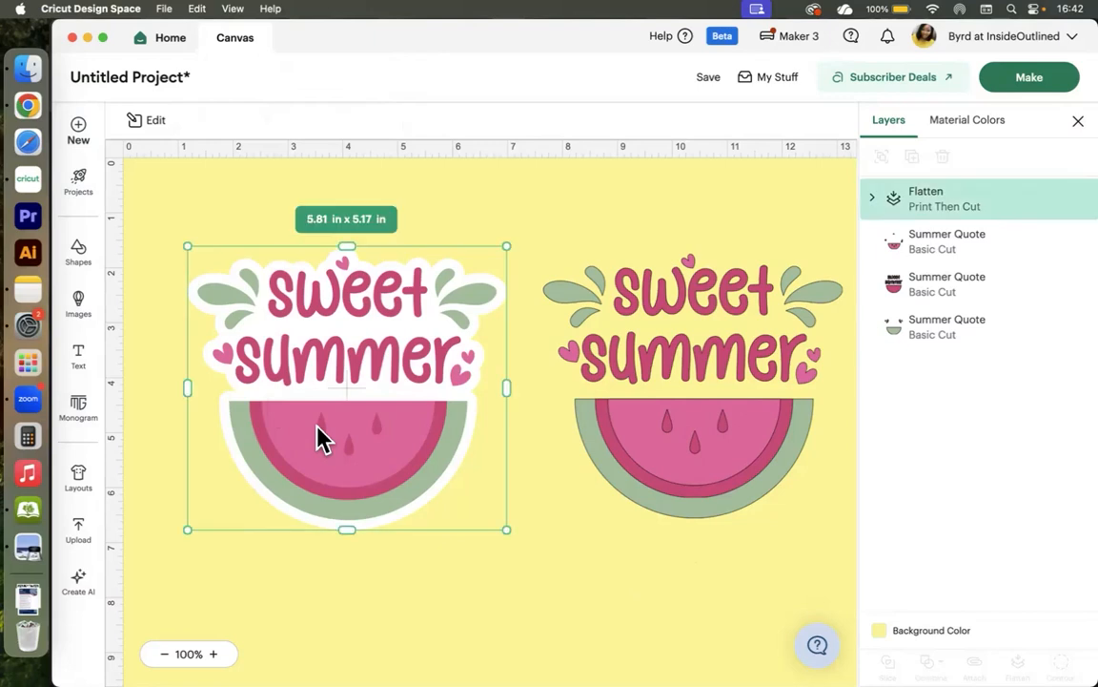
pyautogui.click(399, 196)
pyautogui.moveTo(399, 196); pyautogui.dragTo(767, 449)
pyautogui.press('Delete')
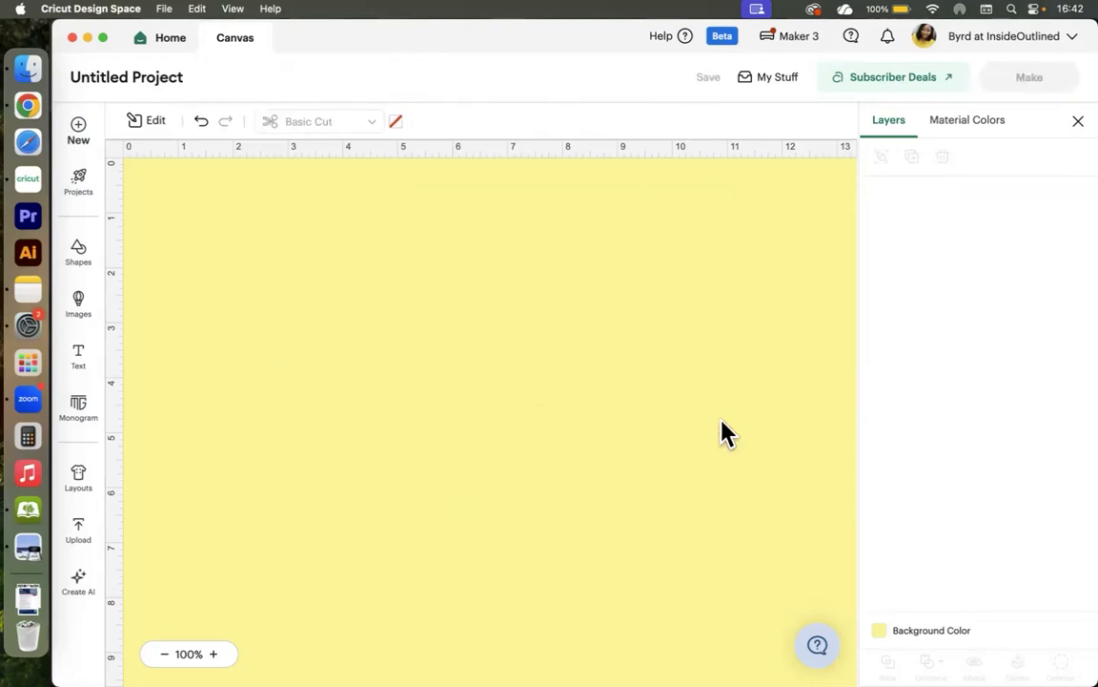
# Step: Search the image library for "sweet summer" and add the pink, green and orange Sweet Summer Time design to the canvas
pyautogui.click(86, 318)
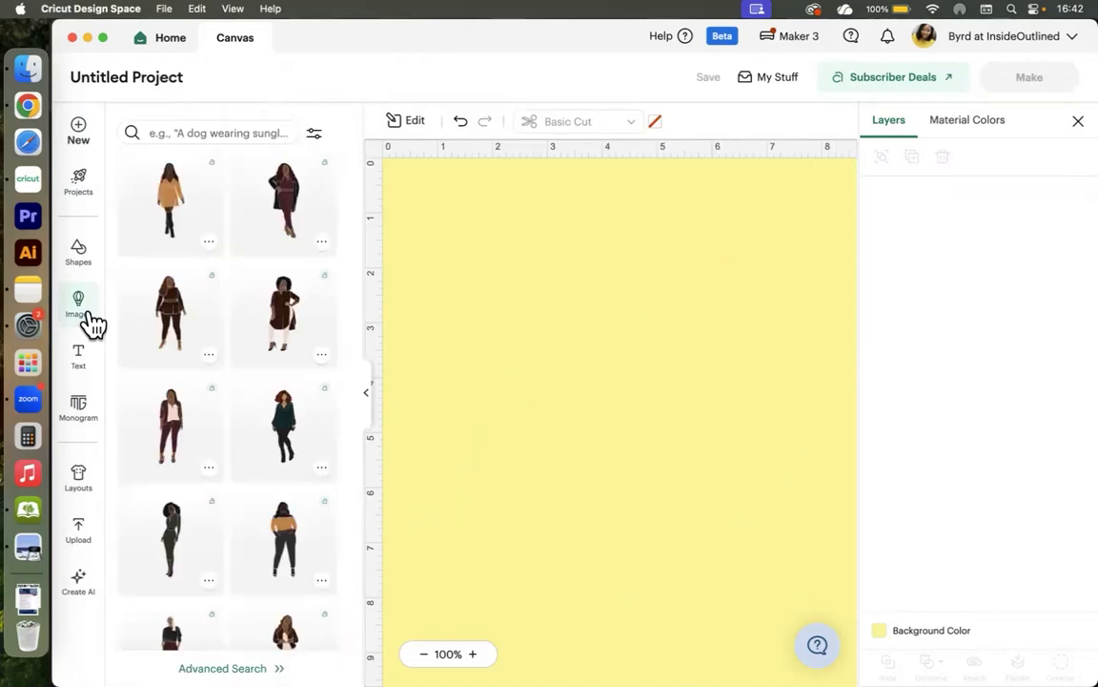
pyautogui.click(207, 132)
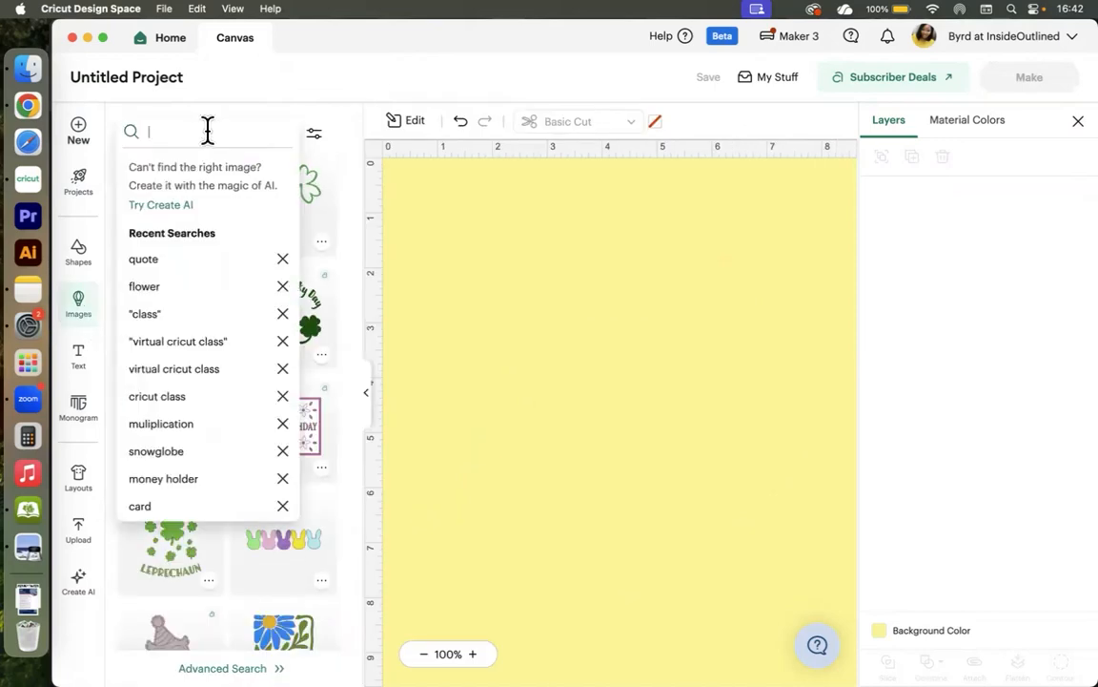
pyautogui.write('sweet ')
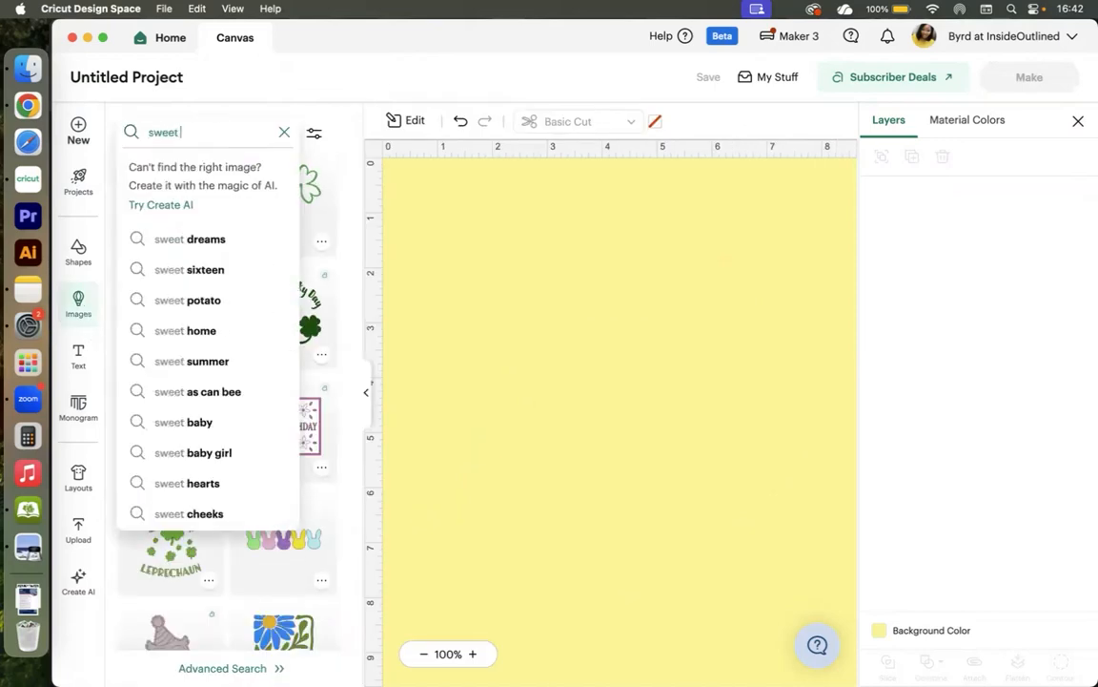
pyautogui.write('summer')
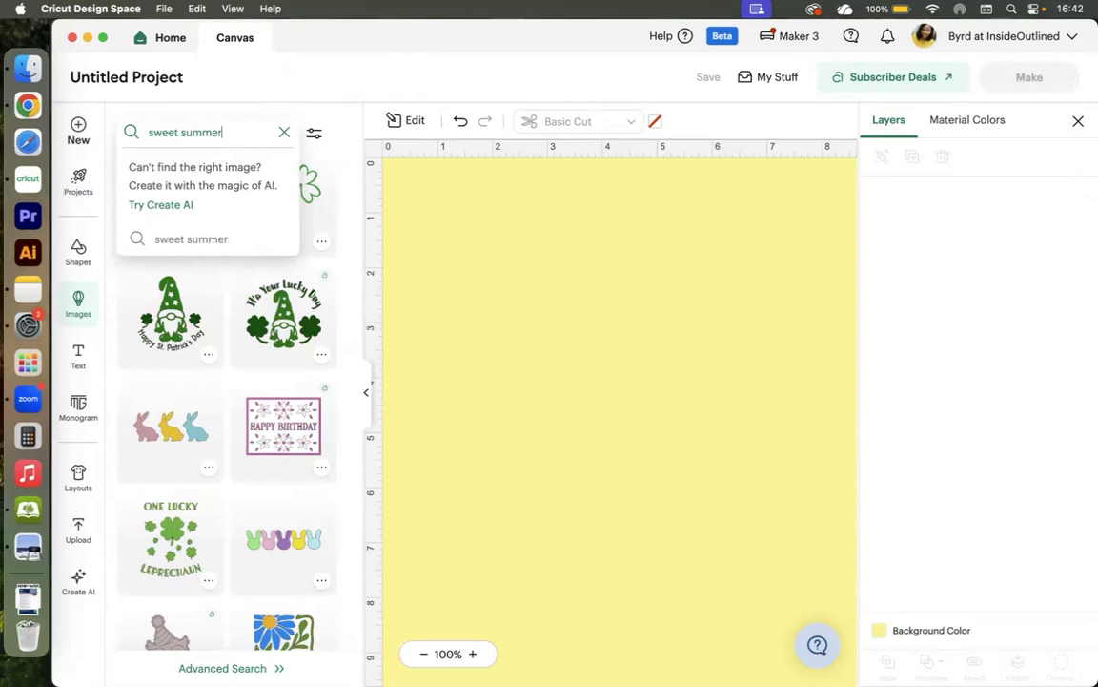
pyautogui.press('Return')
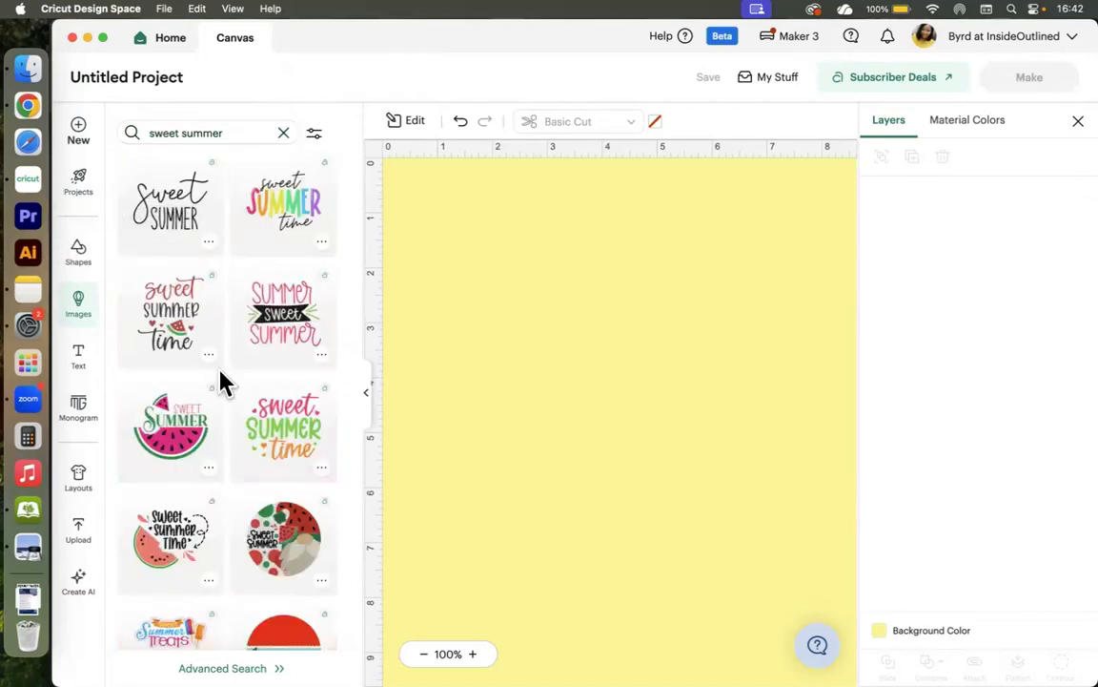
pyautogui.click(277, 446)
pyautogui.click(368, 394)
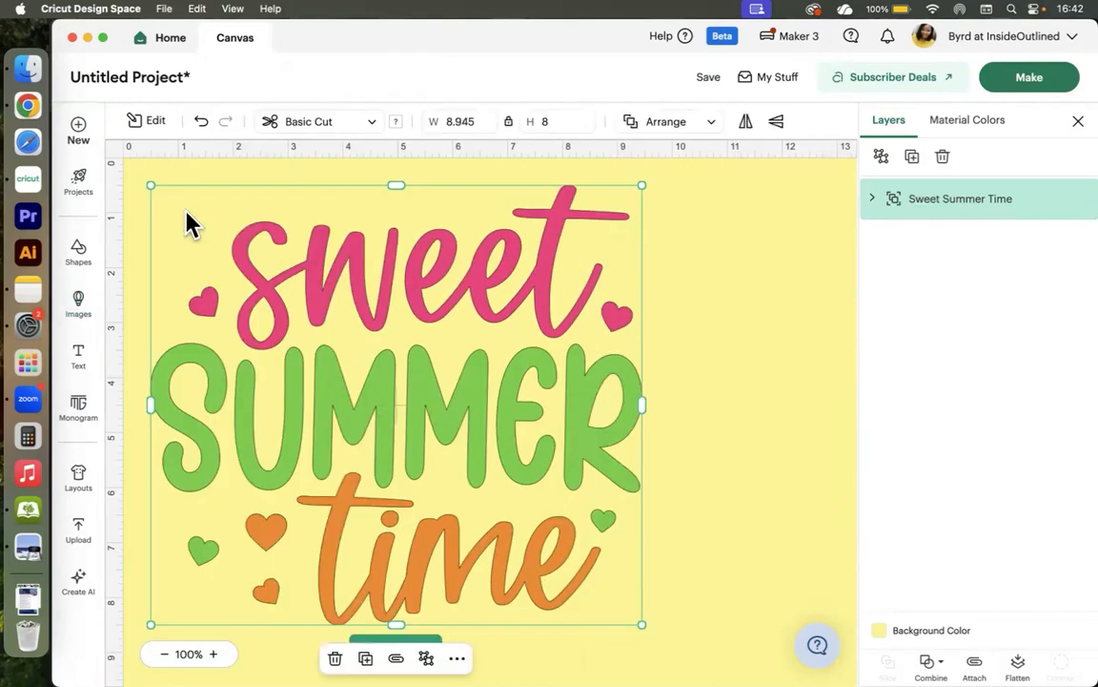
# Step: Scale the Sweet Summer Time design down to about 5.53 x 4.95 in and place it at about X 0.48, Y 1.2
pyautogui.moveTo(150, 186); pyautogui.dragTo(382, 320)
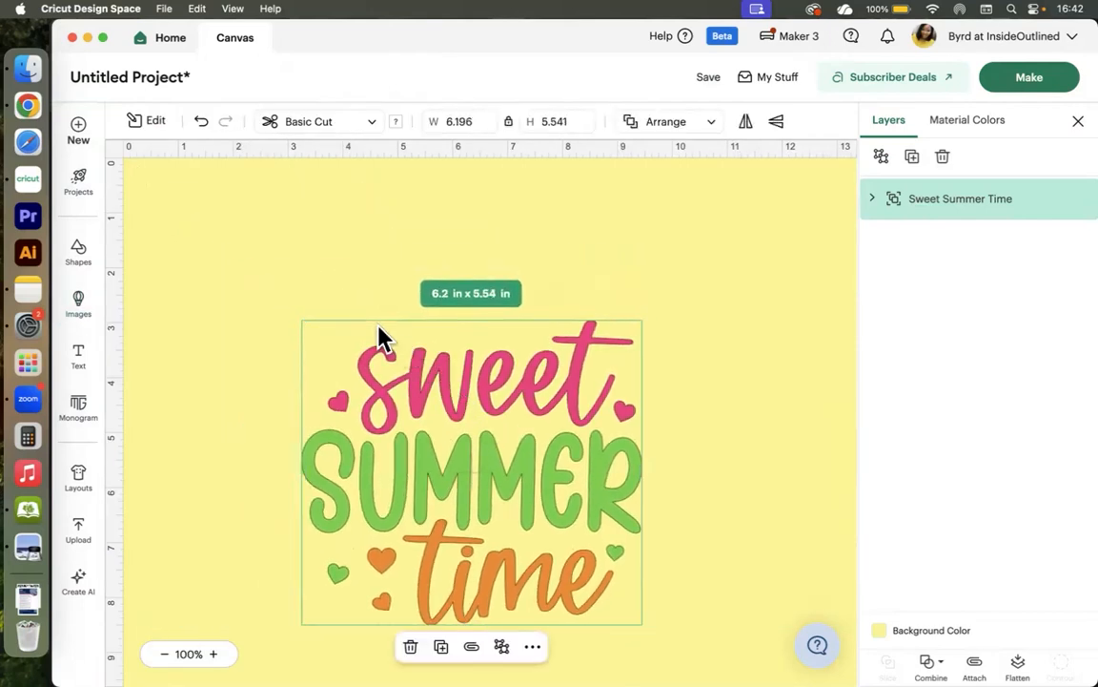
pyautogui.moveTo(486, 417); pyautogui.dragTo(331, 308)
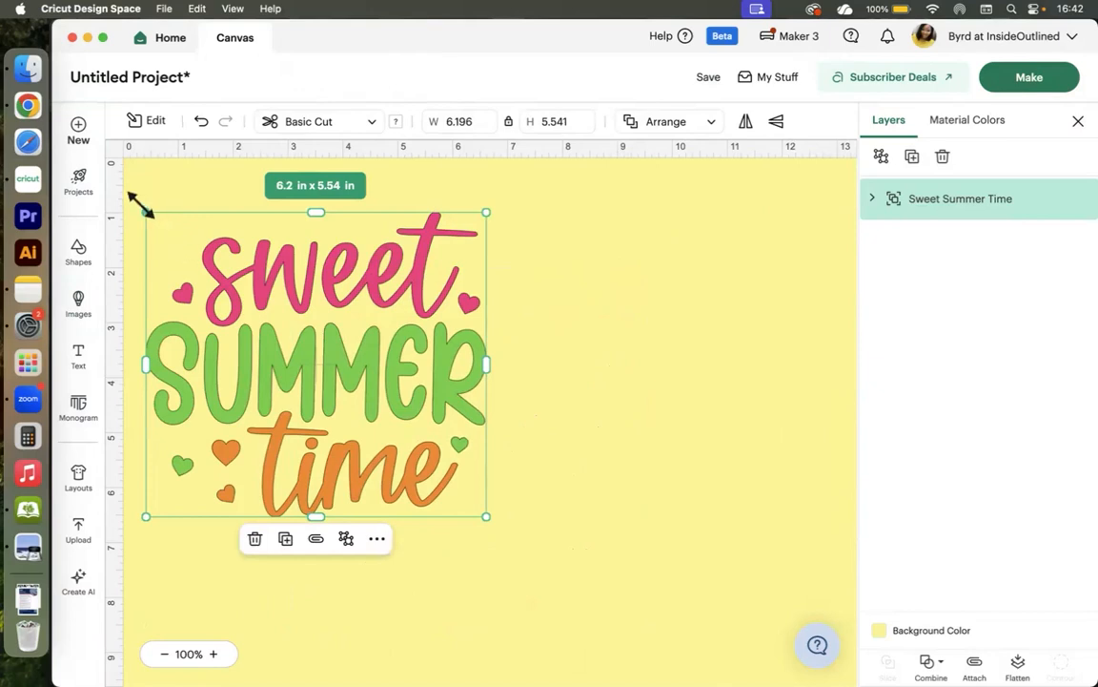
pyautogui.moveTo(139, 206); pyautogui.dragTo(179, 238)
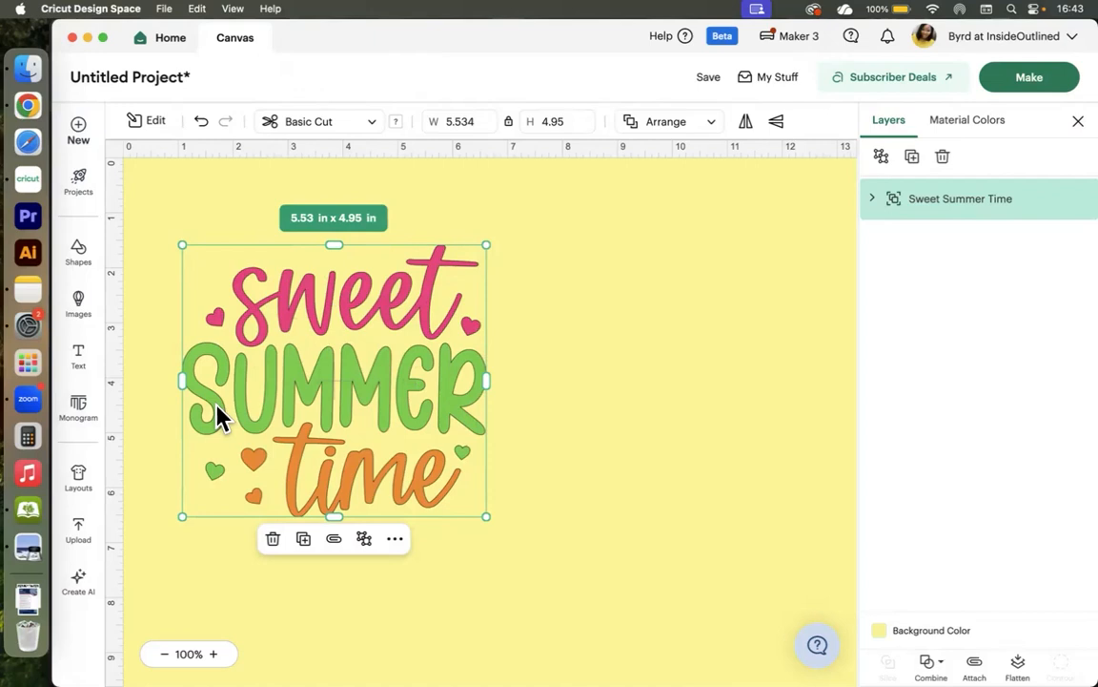
pyautogui.moveTo(292, 351); pyautogui.dragTo(606, 339)
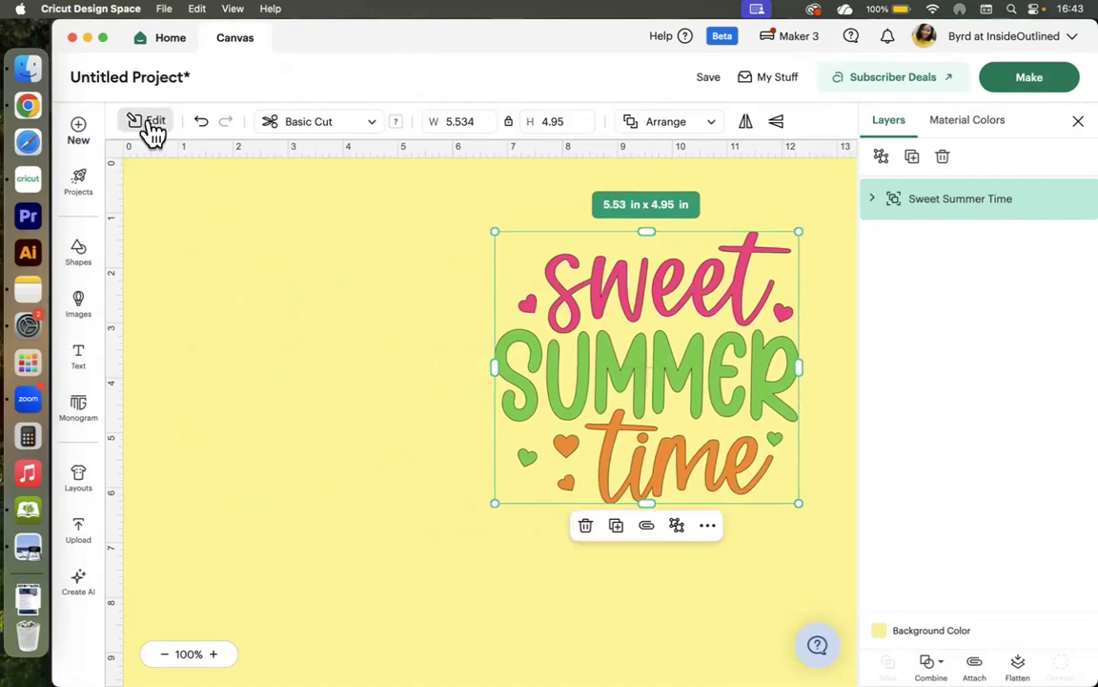
pyautogui.click(143, 122)
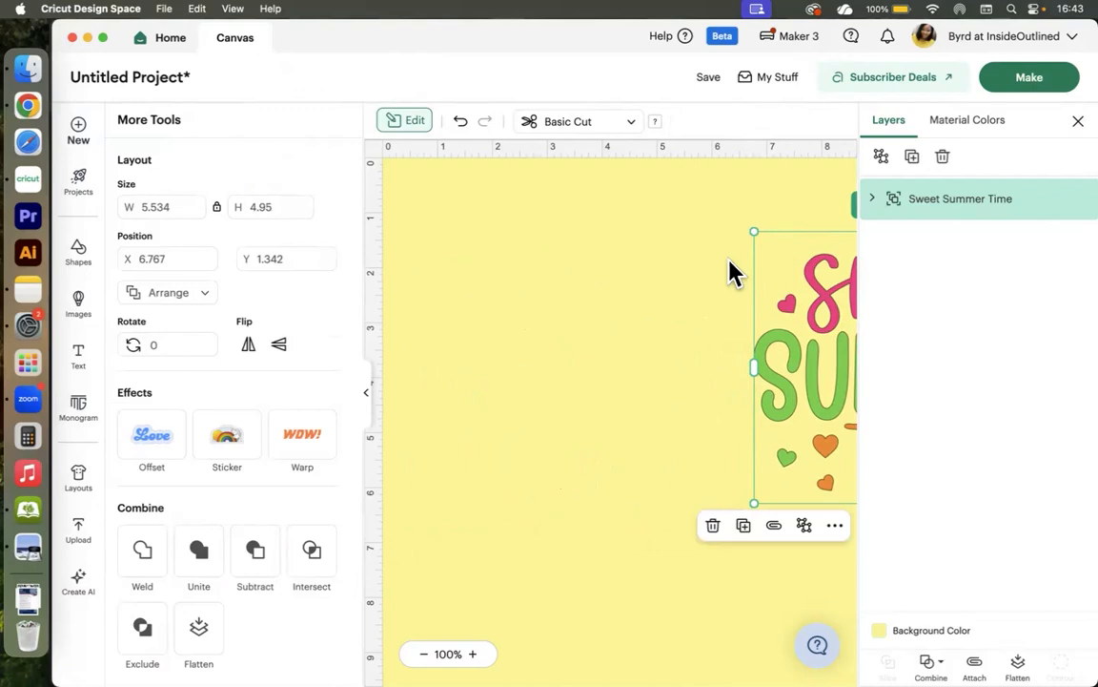
pyautogui.moveTo(768, 313); pyautogui.dragTo(468, 305)
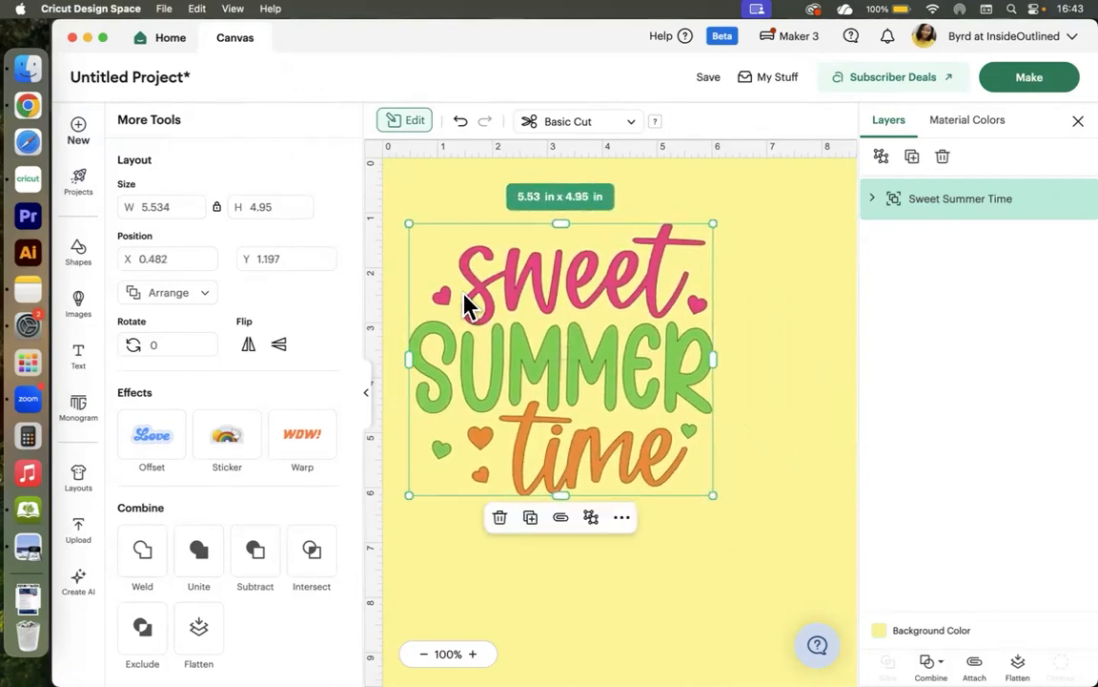
# Step: Create a welded, round-cornered offset of about 0.194 in around the Sweet Summer Time design
pyautogui.click(152, 437)
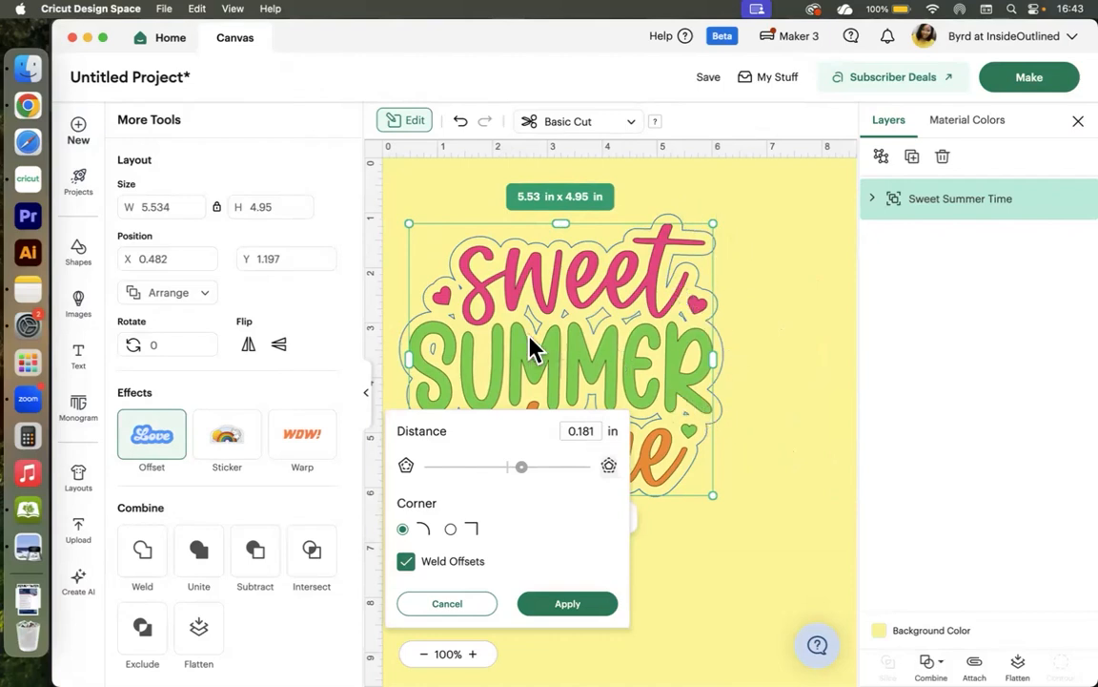
pyautogui.moveTo(521, 467)
pyautogui.mouseDown()
pyautogui.moveTo(584, 478)
pyautogui.moveTo(508, 482)
pyautogui.mouseUp()
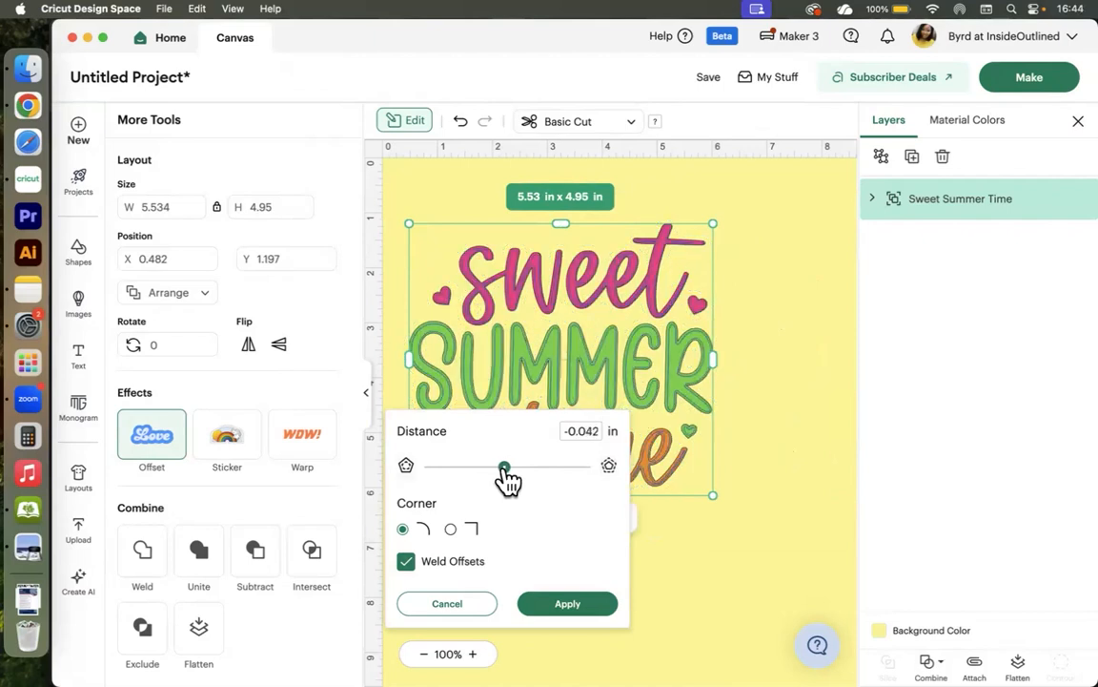
pyautogui.moveTo(509, 482); pyautogui.dragTo(505, 481)
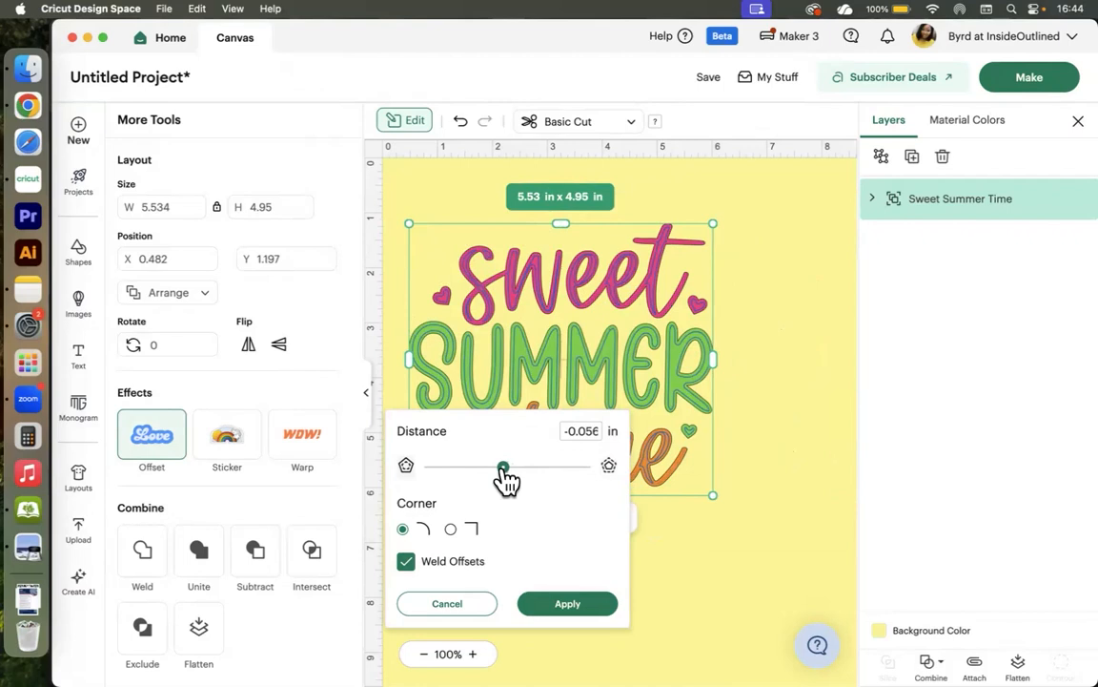
pyautogui.moveTo(505, 479); pyautogui.dragTo(526, 479)
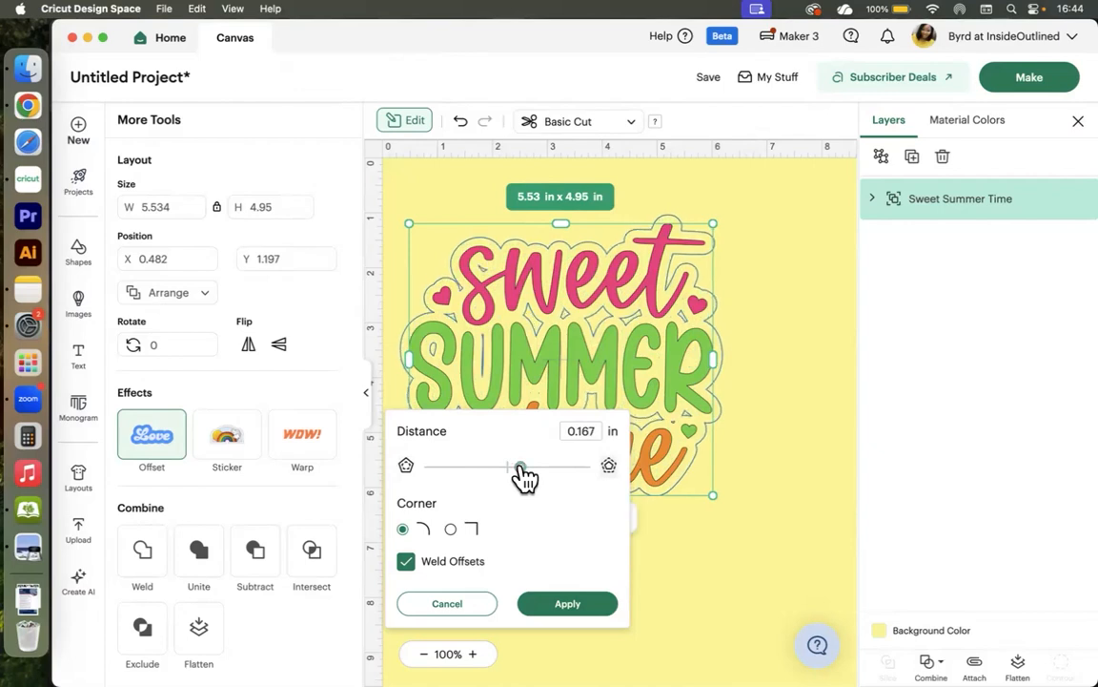
pyautogui.moveTo(524, 478); pyautogui.dragTo(527, 478)
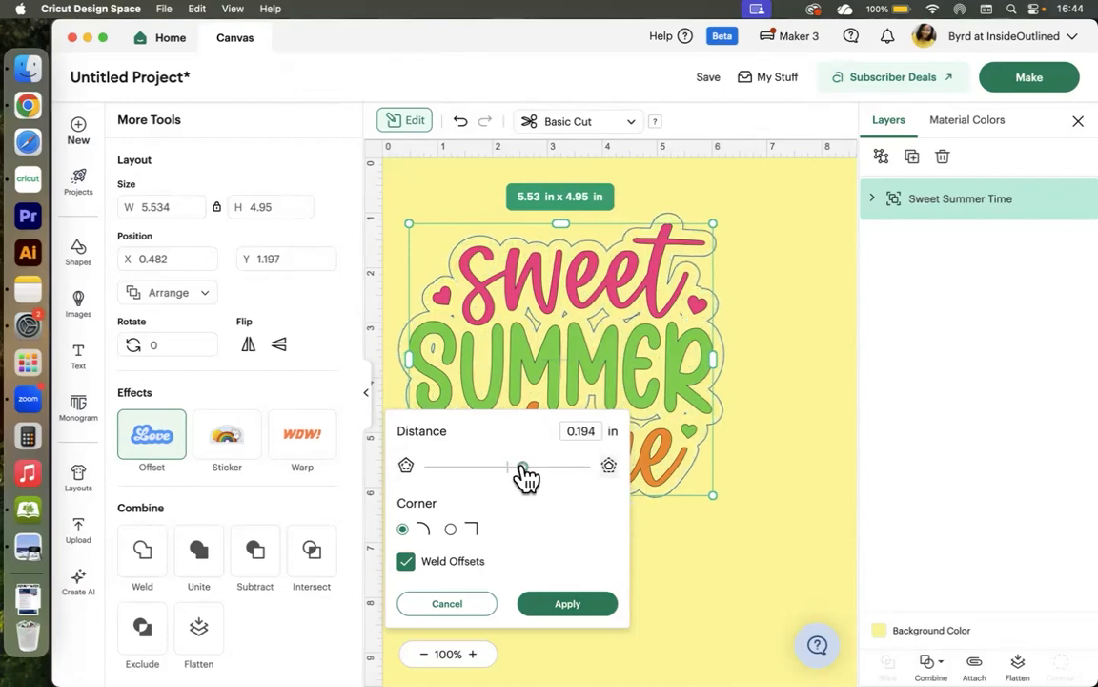
pyautogui.click(571, 611)
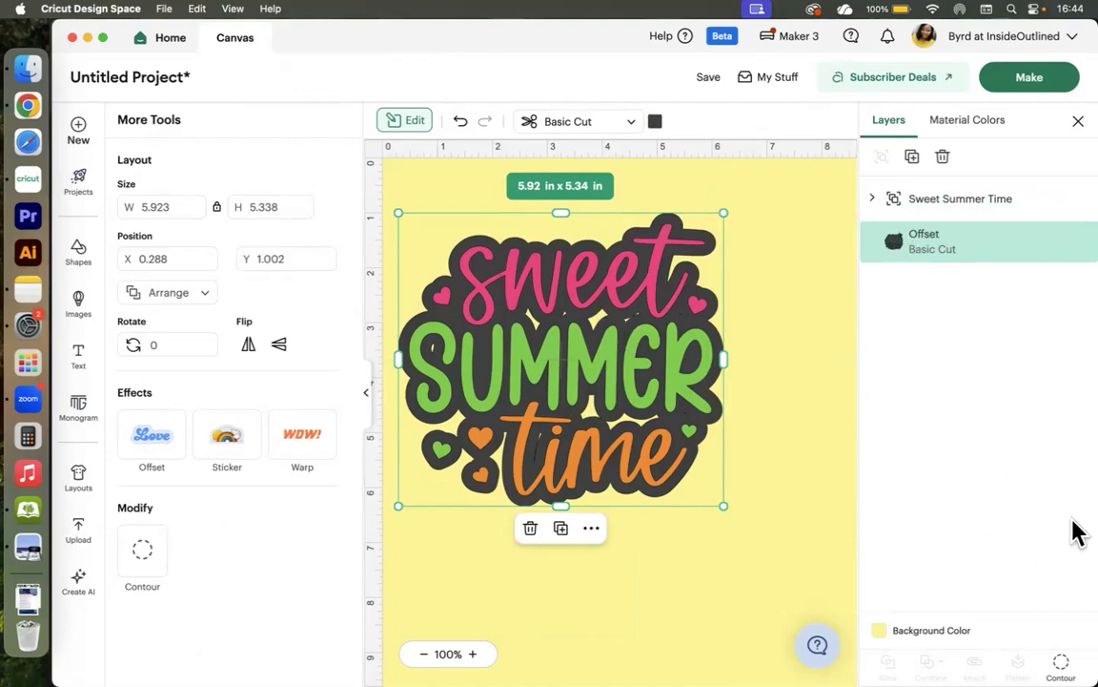
# Step: Hide all the offset's inner contours, and delete the offset layer
pyautogui.click(142, 549)
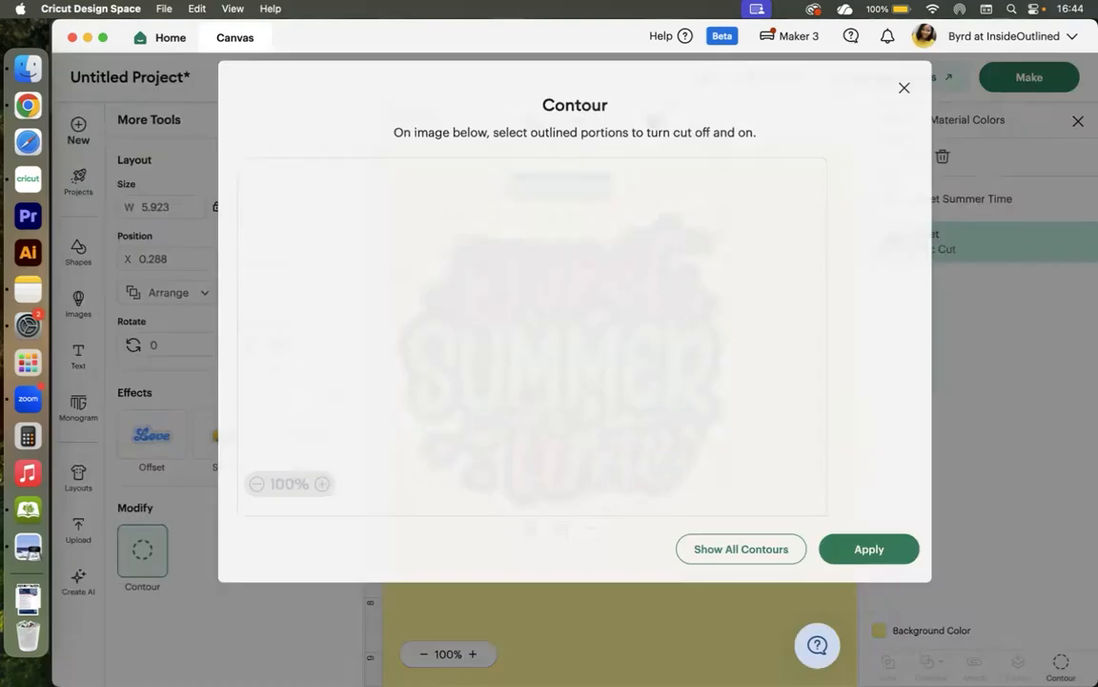
pyautogui.click(742, 563)
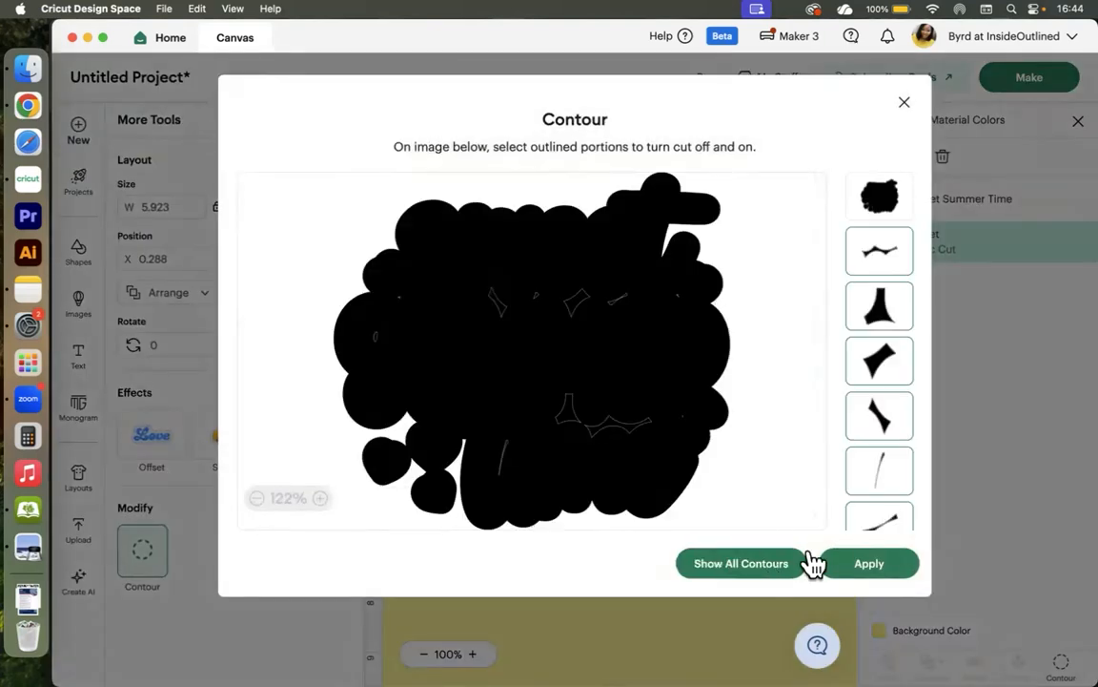
pyautogui.click(876, 570)
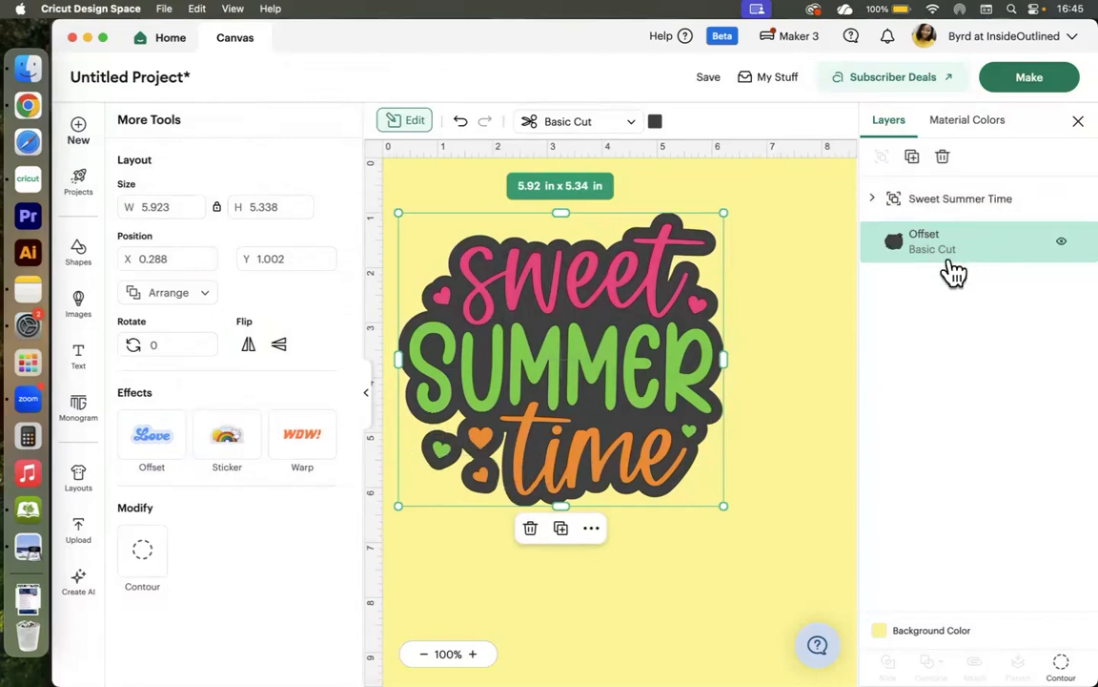
pyautogui.press('Delete')
# Step: Create a welded offset of about 0.292 in with rounded corners around the Sweet Summer Time design
pyautogui.click(639, 303)
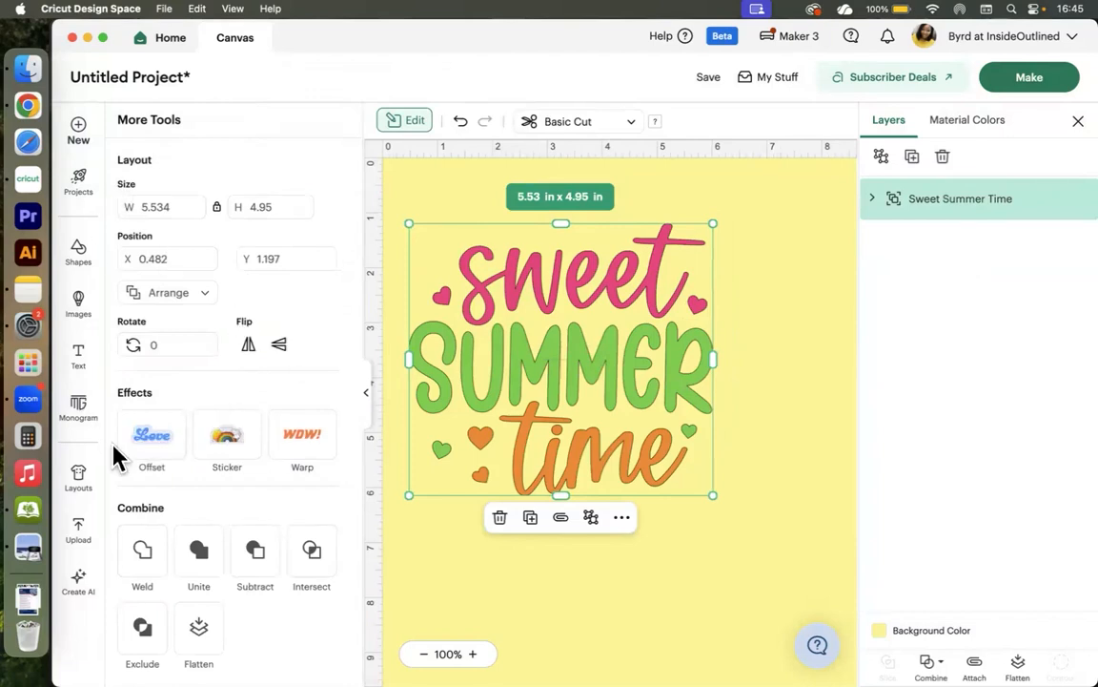
pyautogui.click(152, 439)
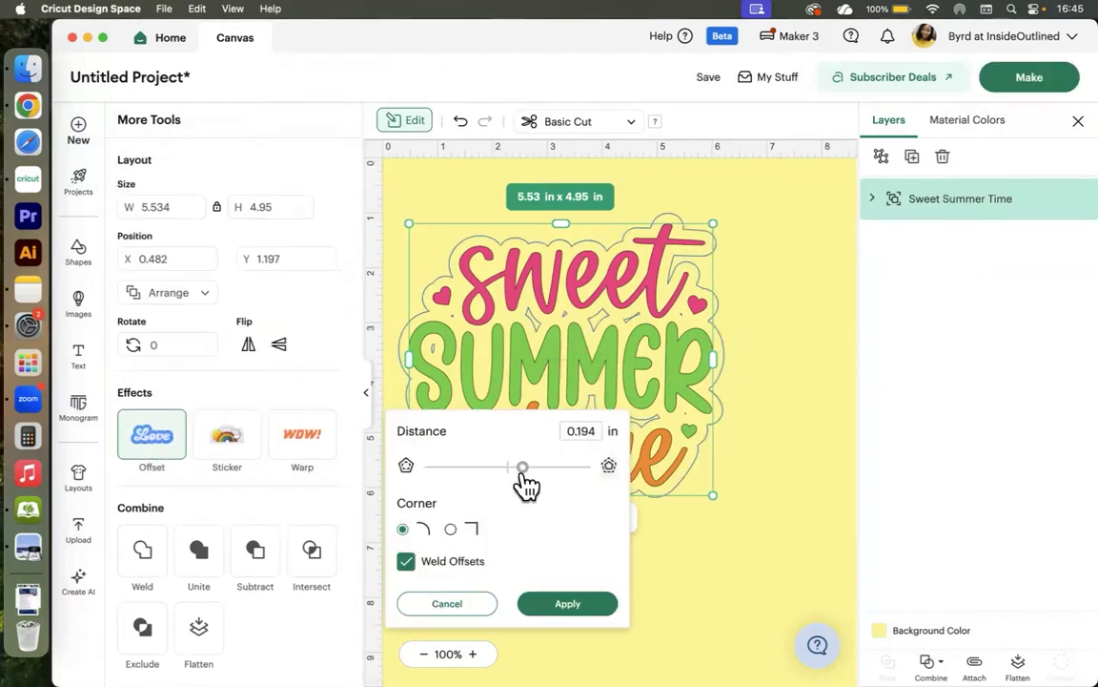
pyautogui.moveTo(524, 485); pyautogui.dragTo(532, 484)
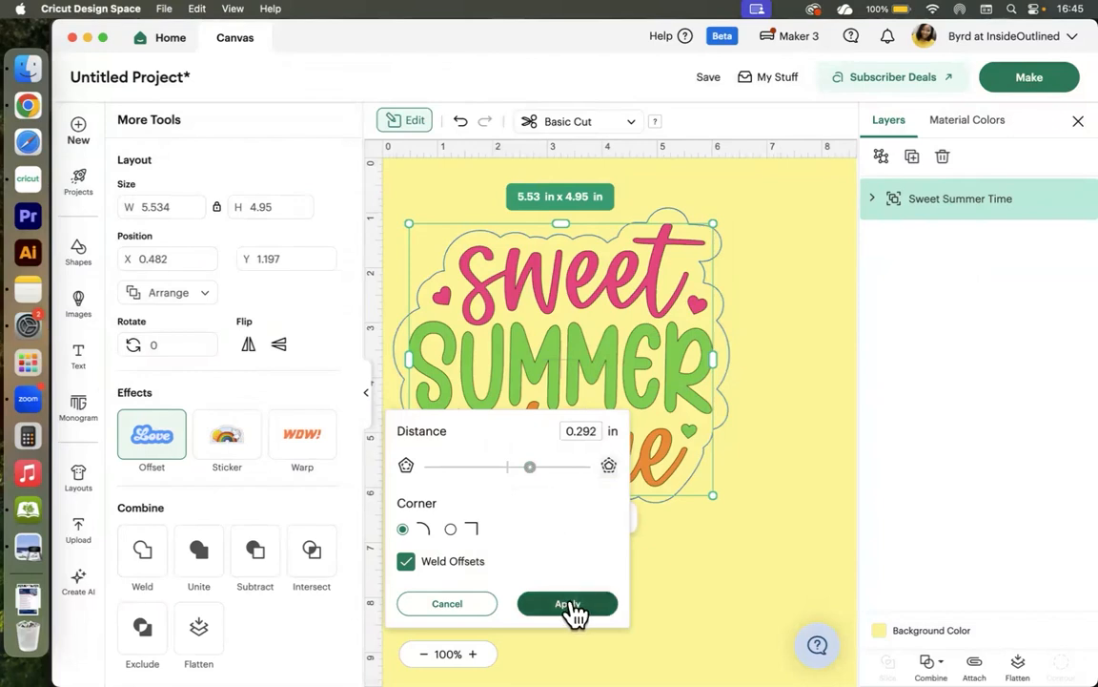
pyautogui.click(450, 529)
pyautogui.click(403, 530)
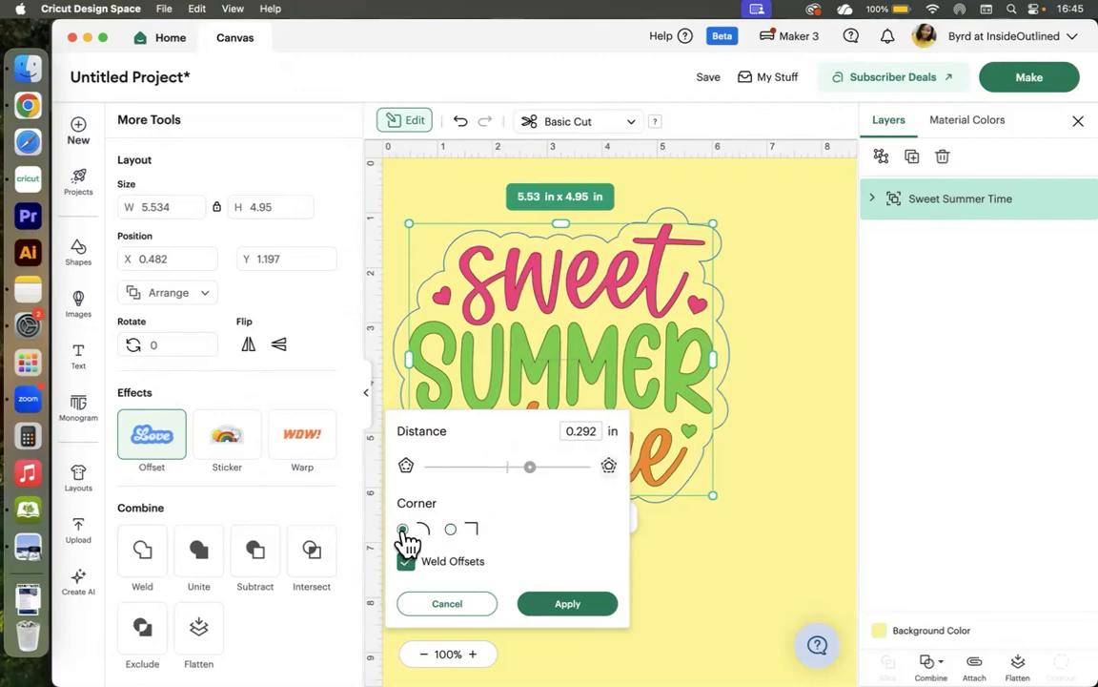
pyautogui.click(570, 611)
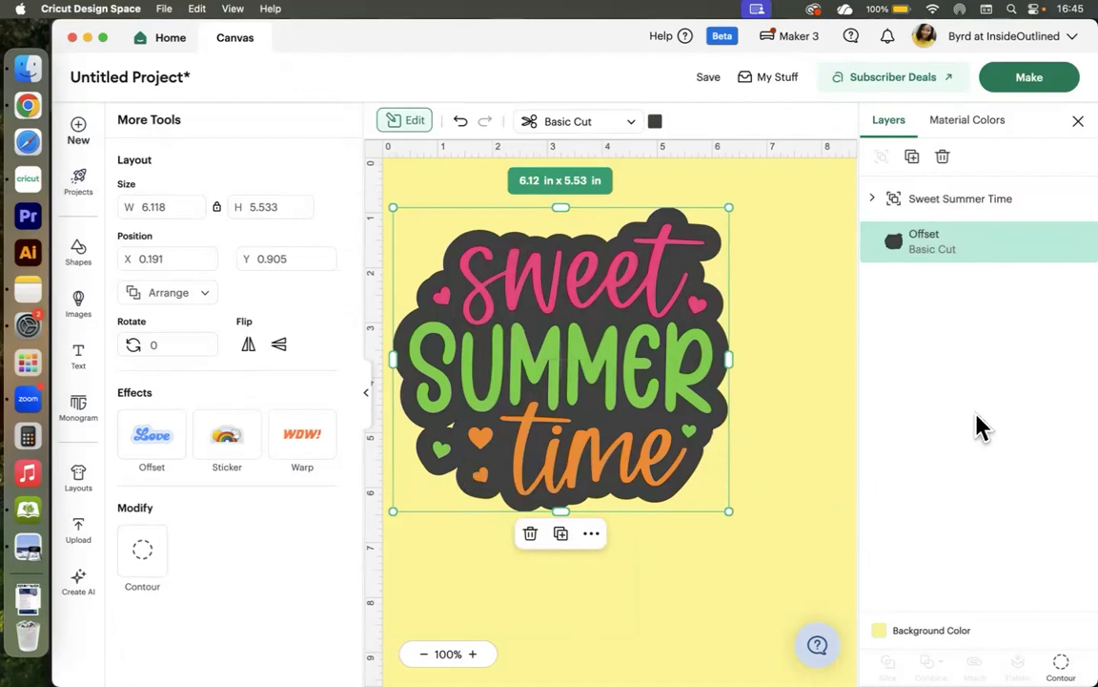
# Step: Hide all inner contours of the offset to make it a solid backing shape
pyautogui.click(1062, 662)
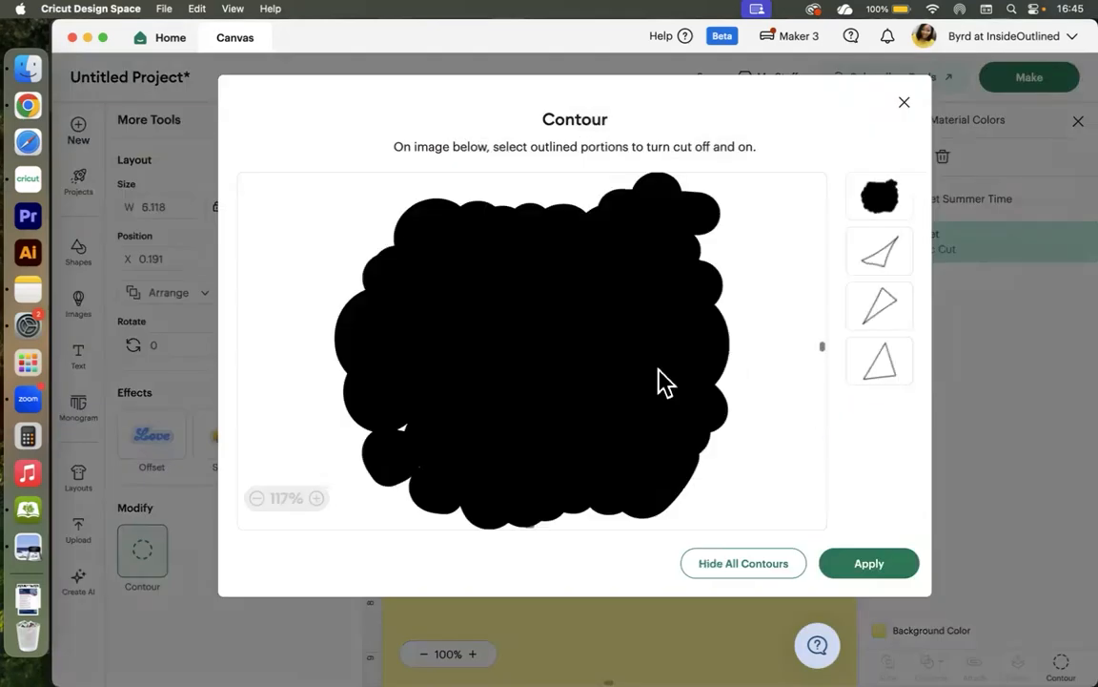
pyautogui.click(752, 574)
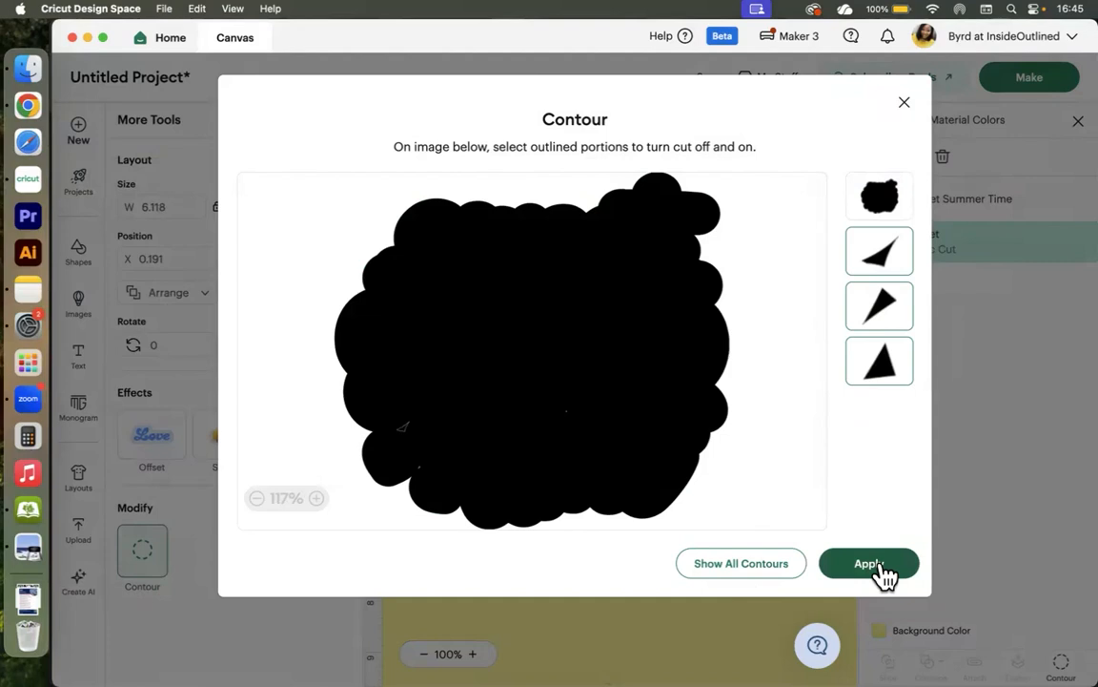
pyautogui.click(885, 572)
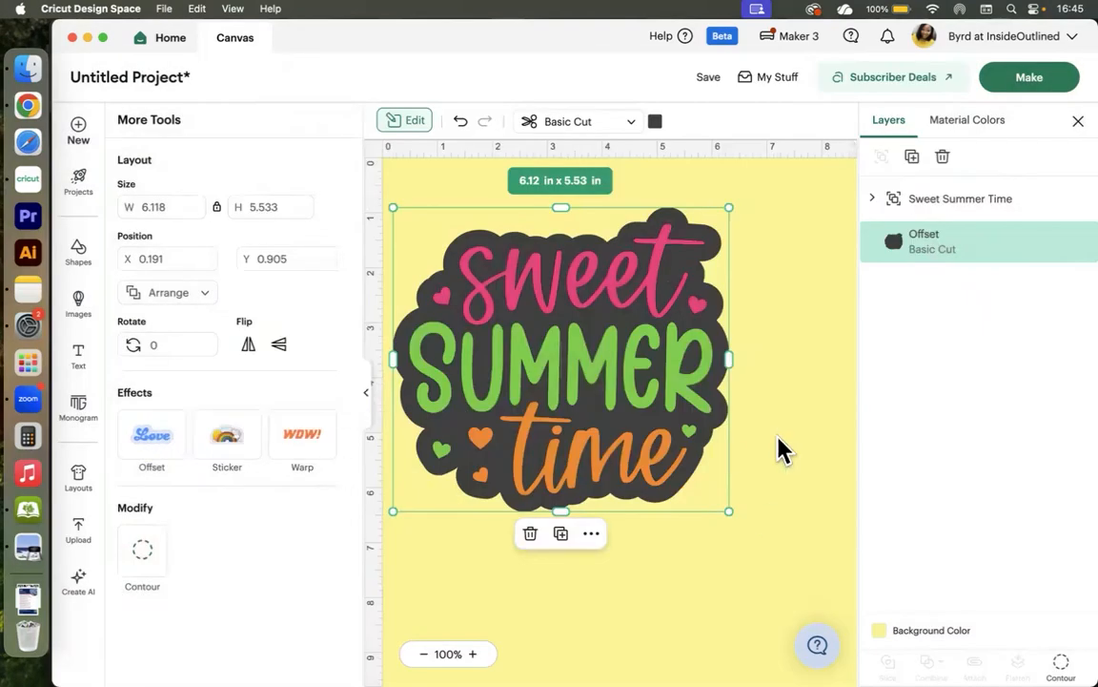
# Step: Change the offset layer's color to white and deselect it
pyautogui.click(656, 124)
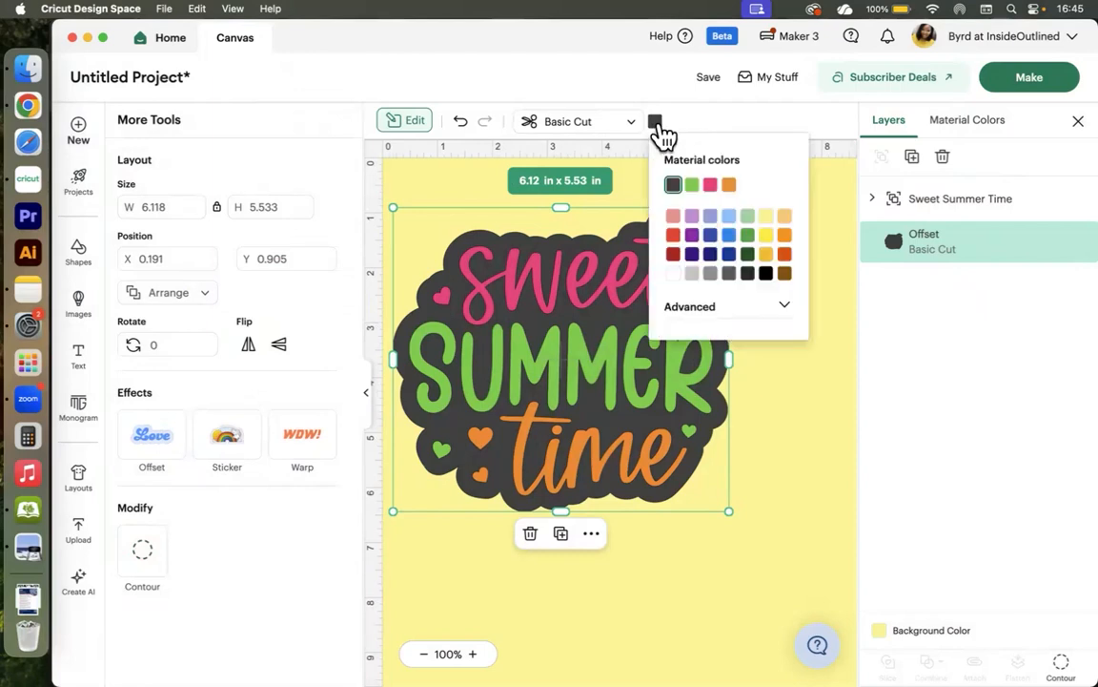
pyautogui.click(673, 275)
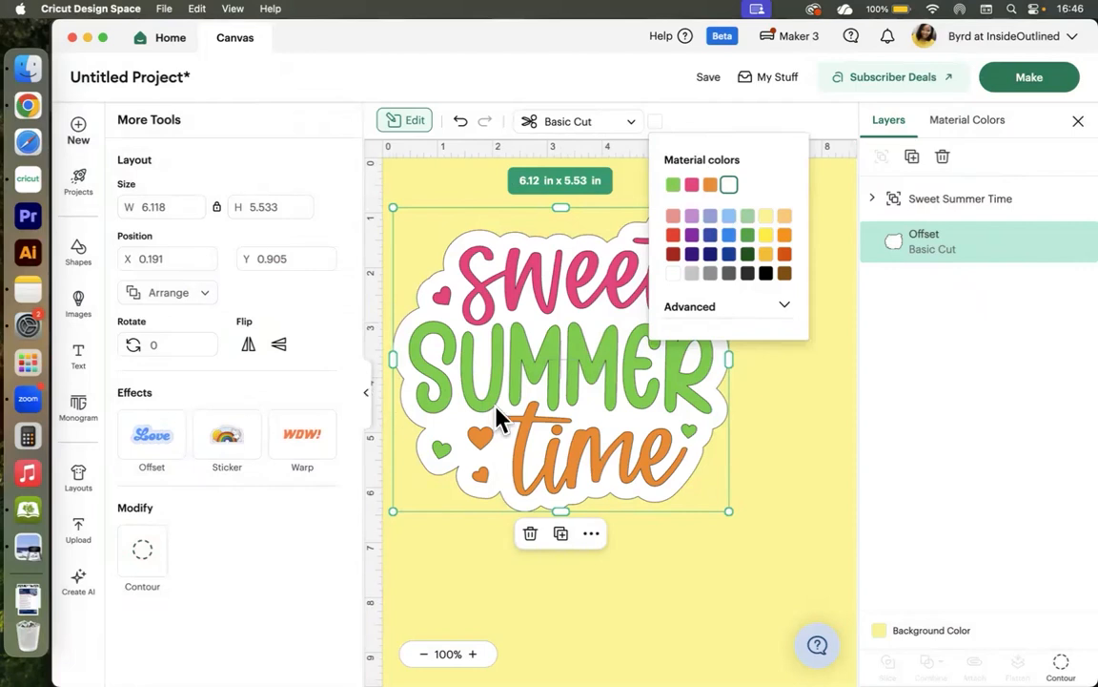
pyautogui.click(366, 392)
pyautogui.click(622, 440)
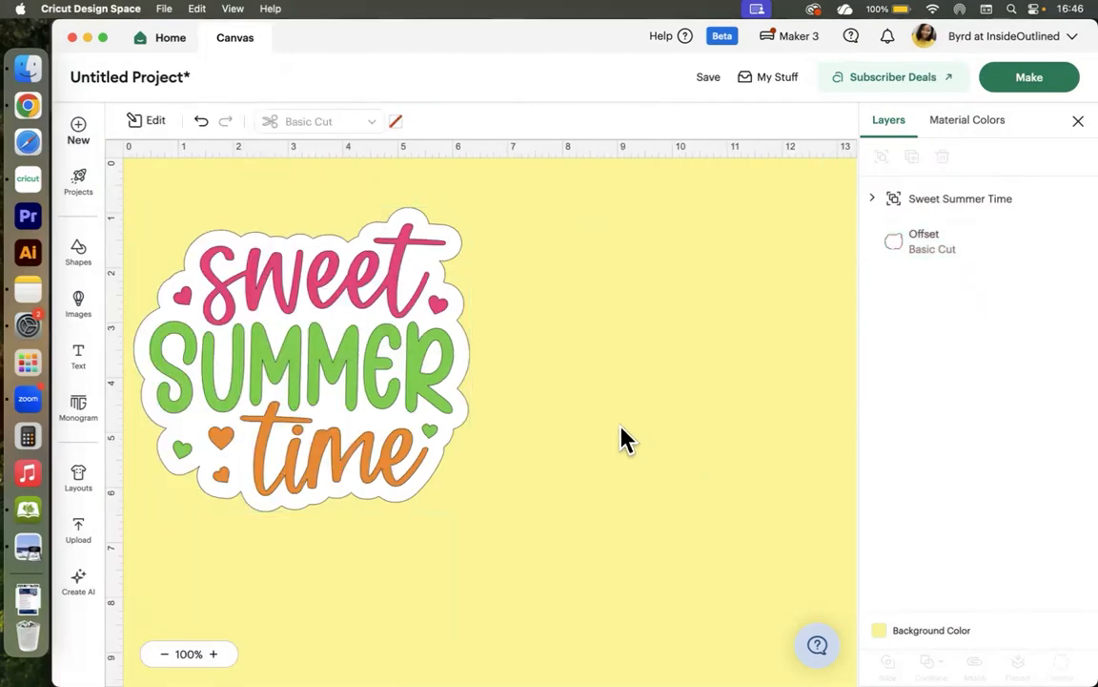
# Step: Flatten the Sweet Summer Time design with its white offset, move it aside, and hide the flattened layer
pyautogui.moveTo(597, 501); pyautogui.dragTo(256, 268)
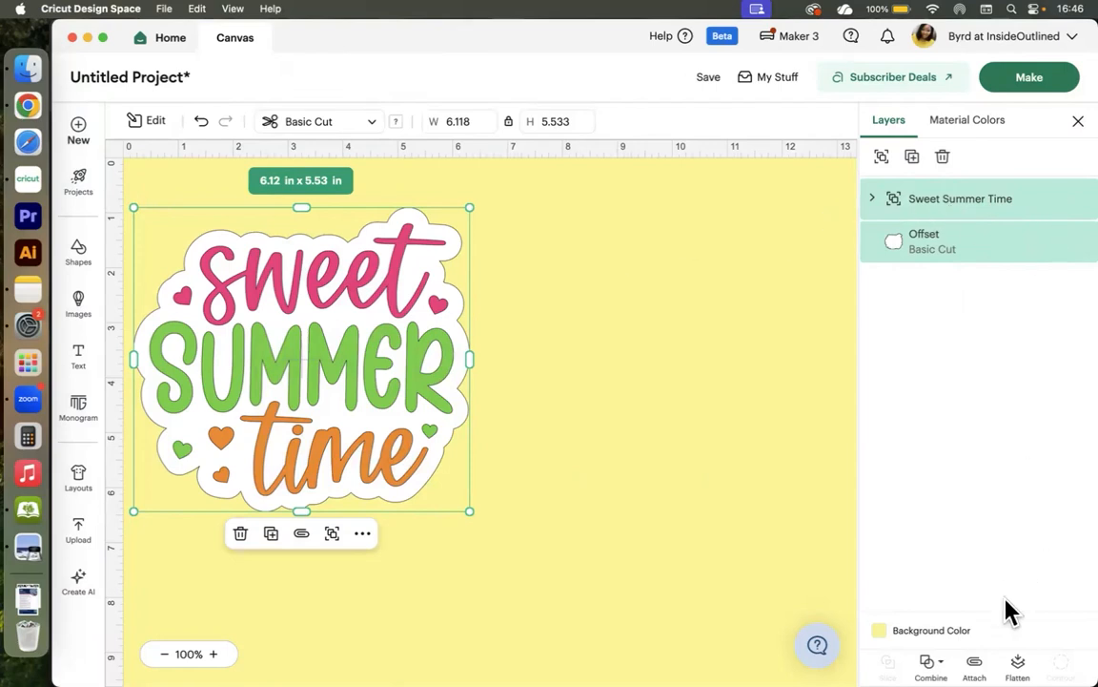
pyautogui.click(1017, 665)
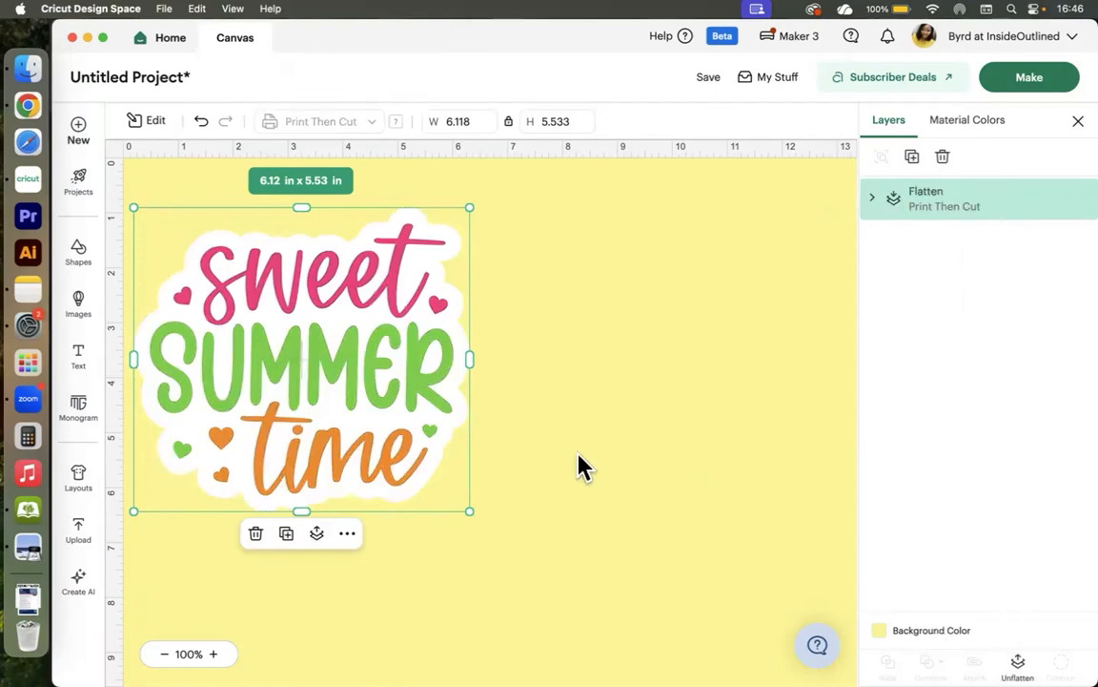
pyautogui.moveTo(343, 424); pyautogui.dragTo(364, 432)
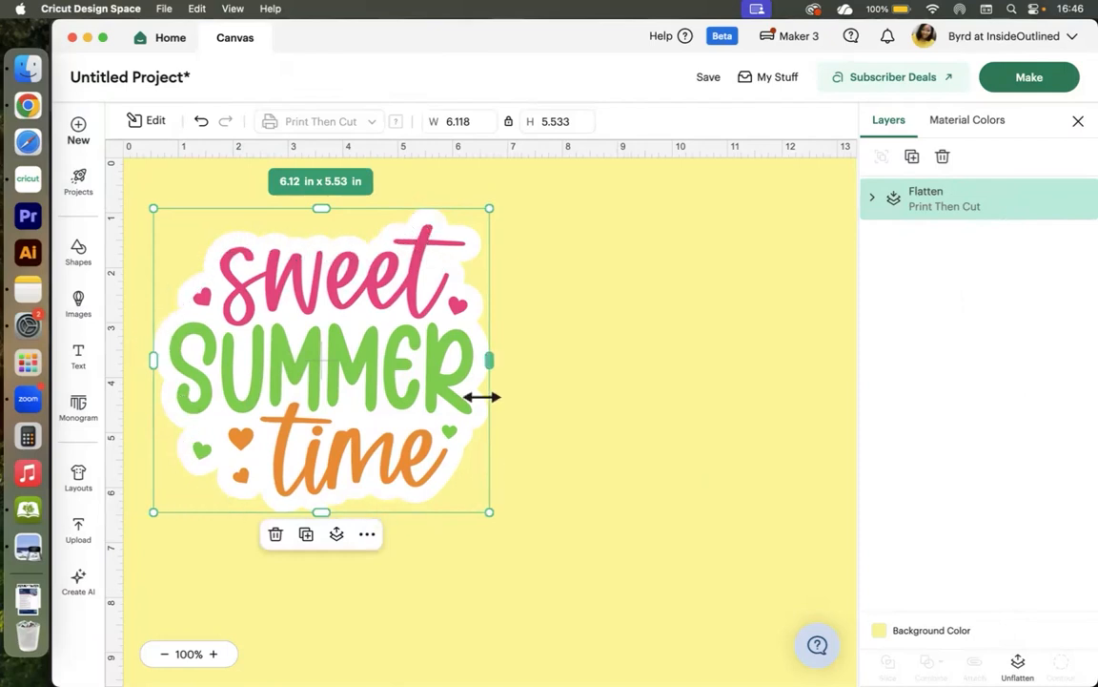
pyautogui.moveTo(365, 294); pyautogui.dragTo(748, 297)
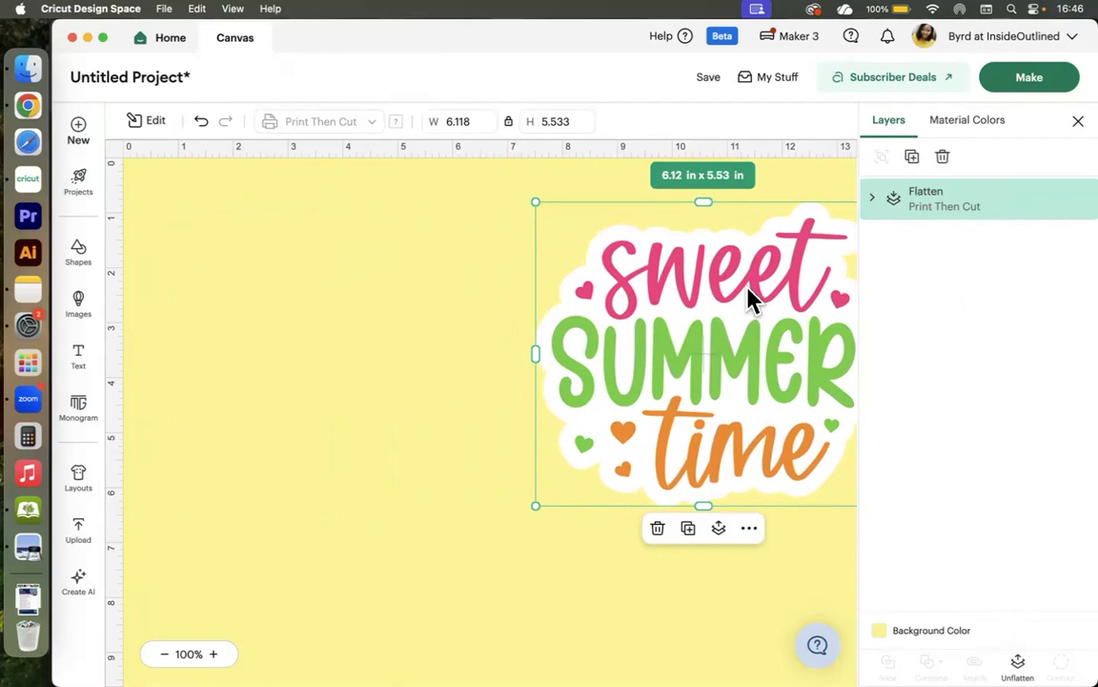
pyautogui.click(1063, 203)
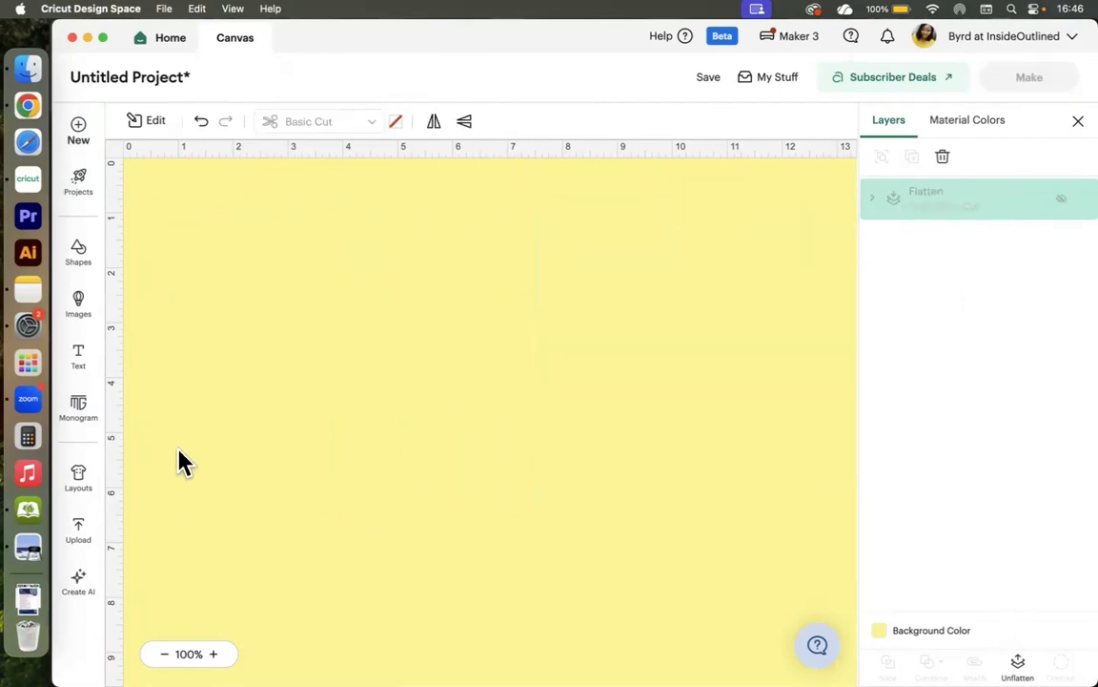
# Step: Add a text object with the surname in capitals and move it toward the middle of the canvas
pyautogui.click(96, 366)
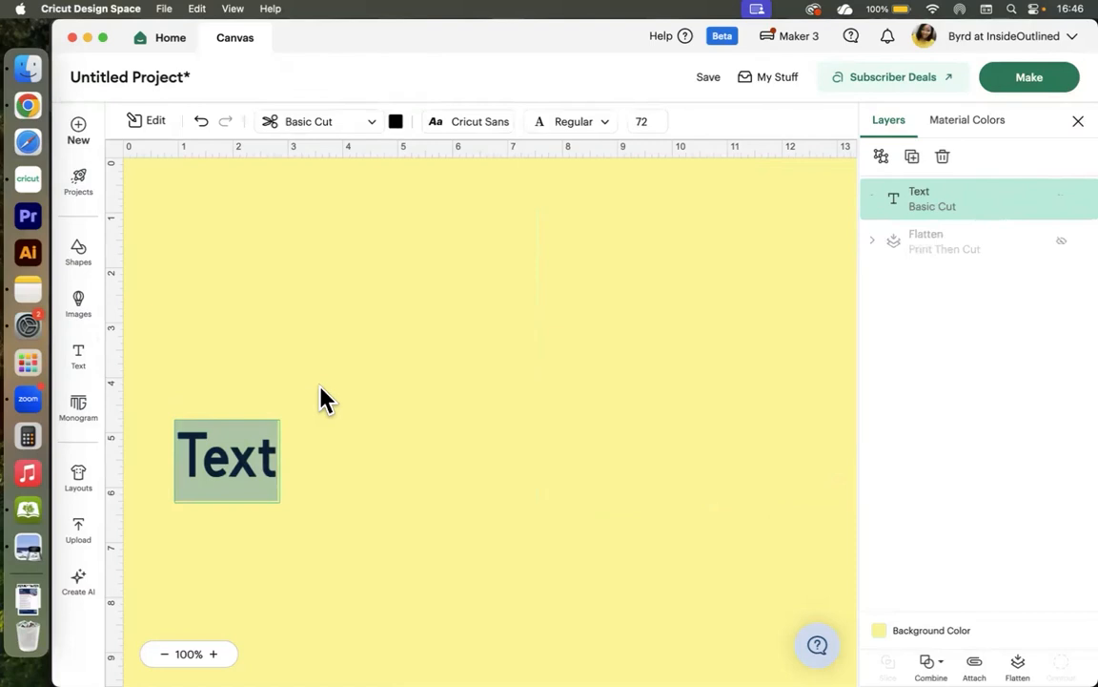
pyautogui.write('B')
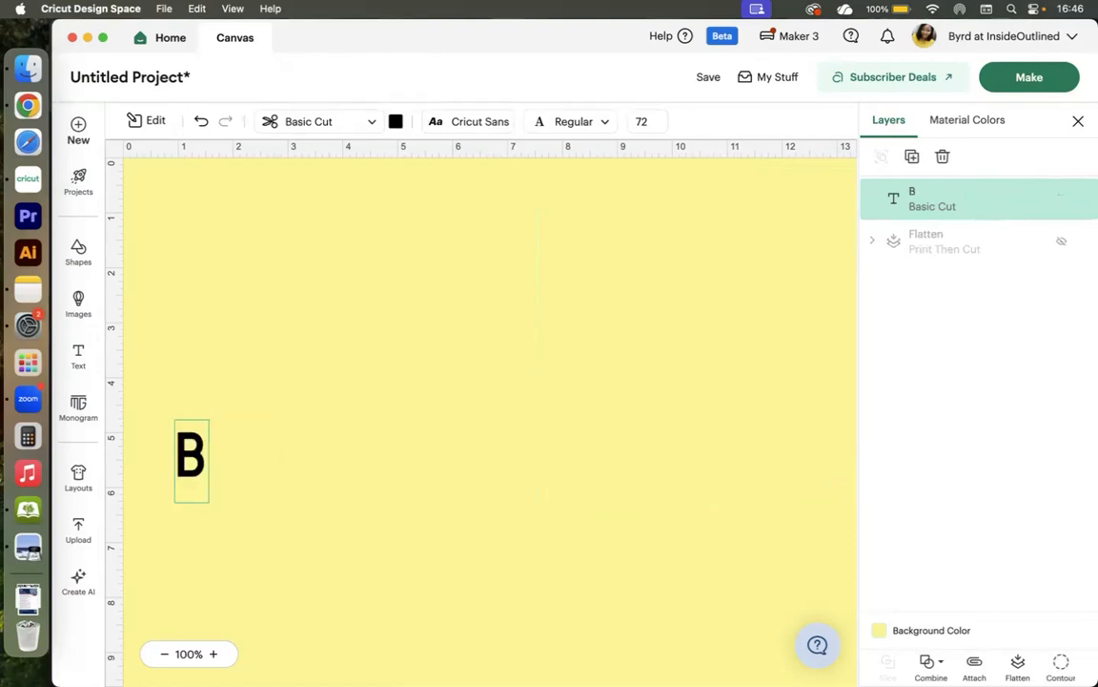
pyautogui.write('YRD')
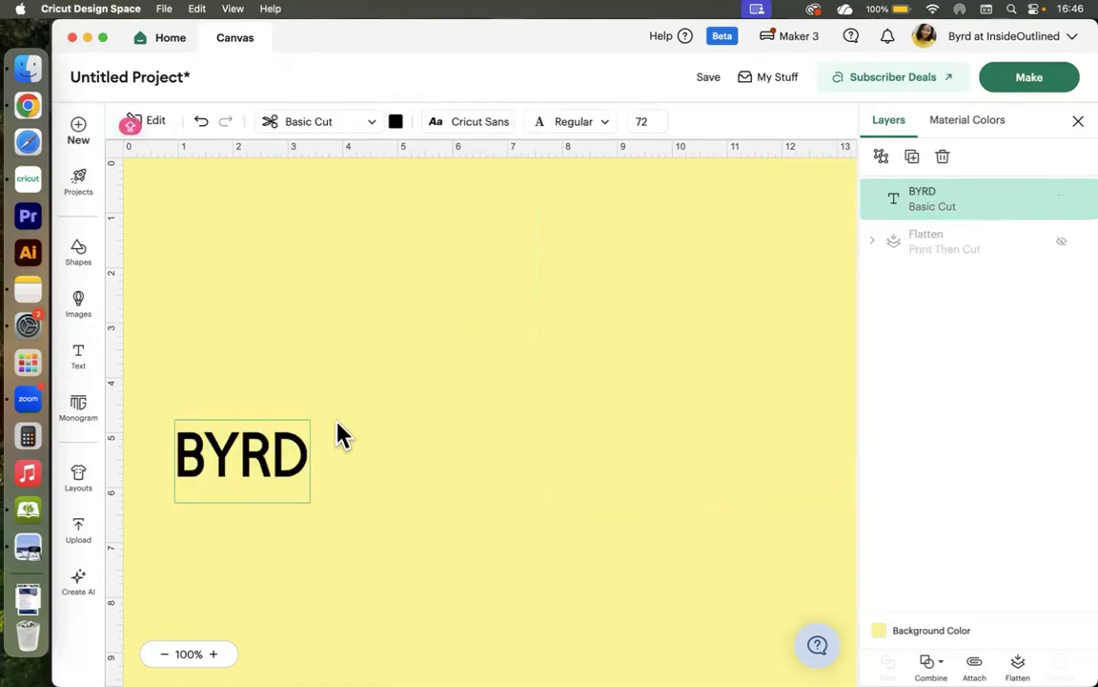
pyautogui.click(270, 461)
pyautogui.moveTo(283, 456); pyautogui.dragTo(423, 361)
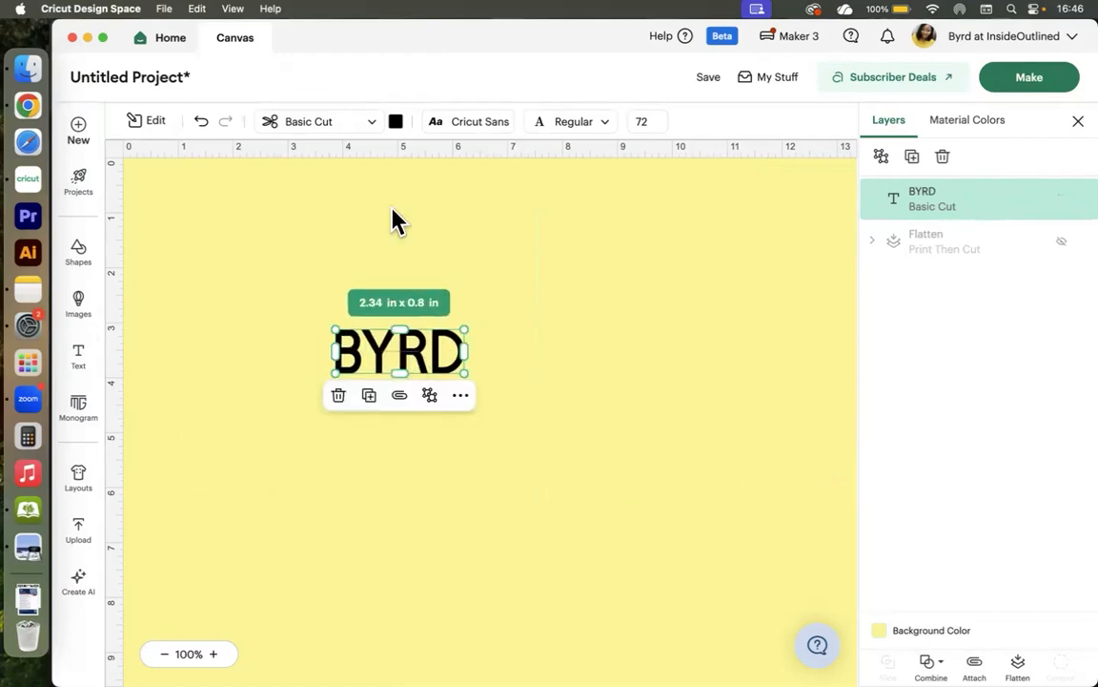
# Step: Change the name text's font to Vala, enlarge it to about 8.78 x 2.14 in, and reposition it
pyautogui.click(462, 127)
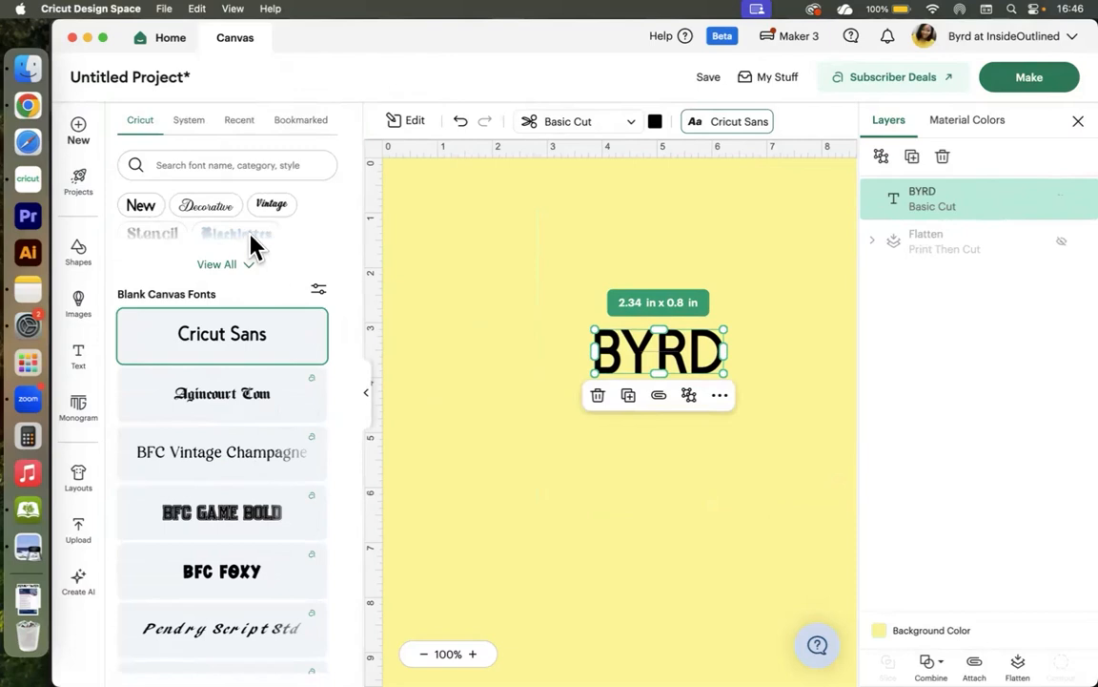
pyautogui.scroll(-10, 243, 477)
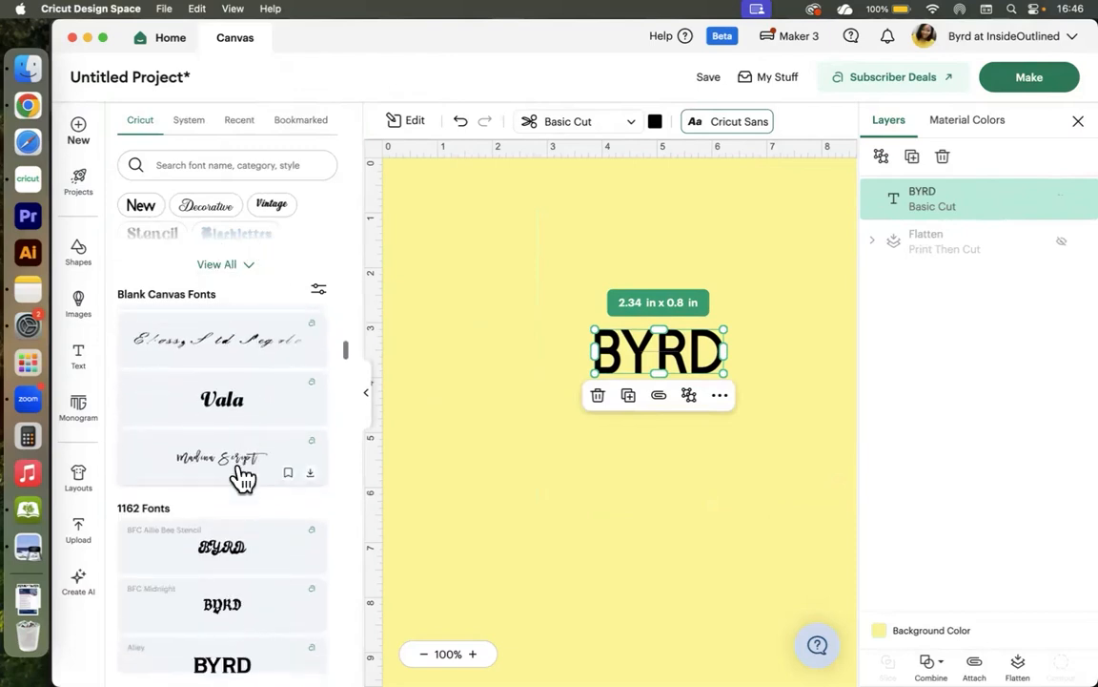
pyautogui.click(227, 381)
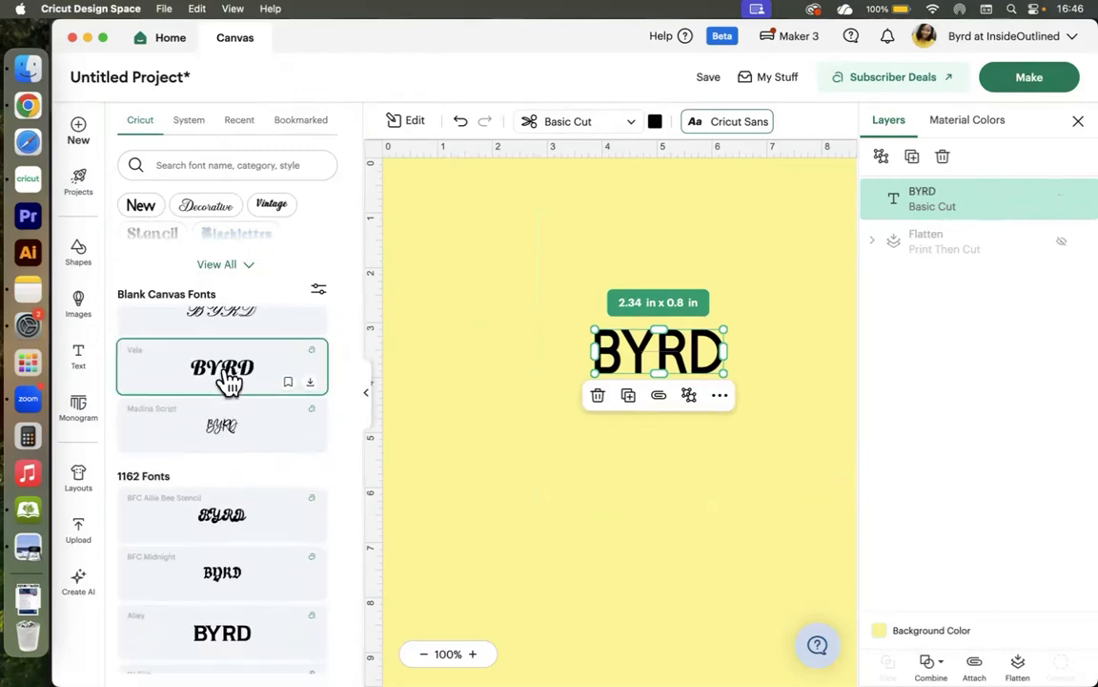
pyautogui.click(367, 393)
pyautogui.moveTo(485, 358); pyautogui.dragTo(602, 437)
pyautogui.moveTo(658, 396); pyautogui.dragTo(585, 367)
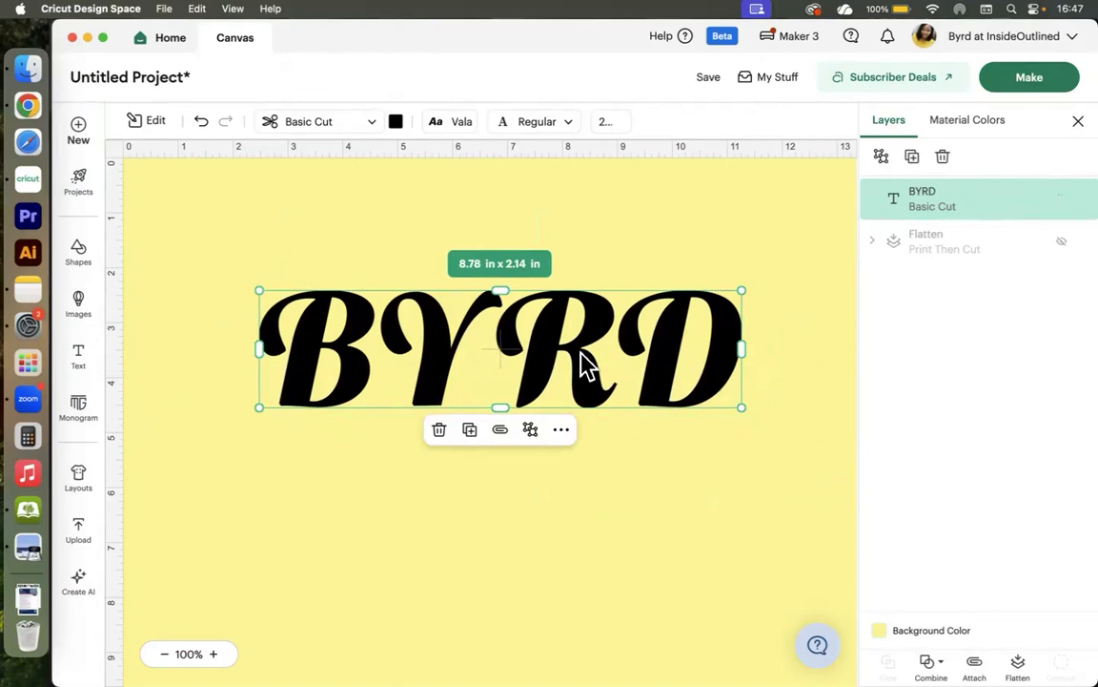
# Step: Create a welded offset of about 0.153 in with rounded corners around the name text
pyautogui.click(145, 122)
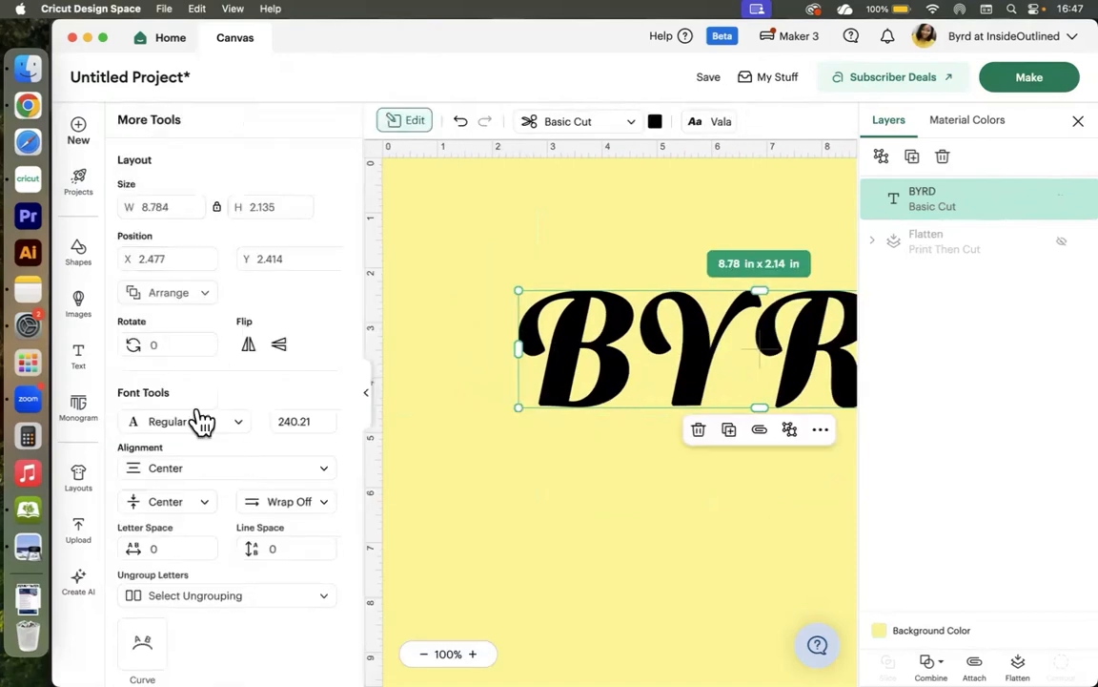
pyautogui.scroll(-8, 291, 336)
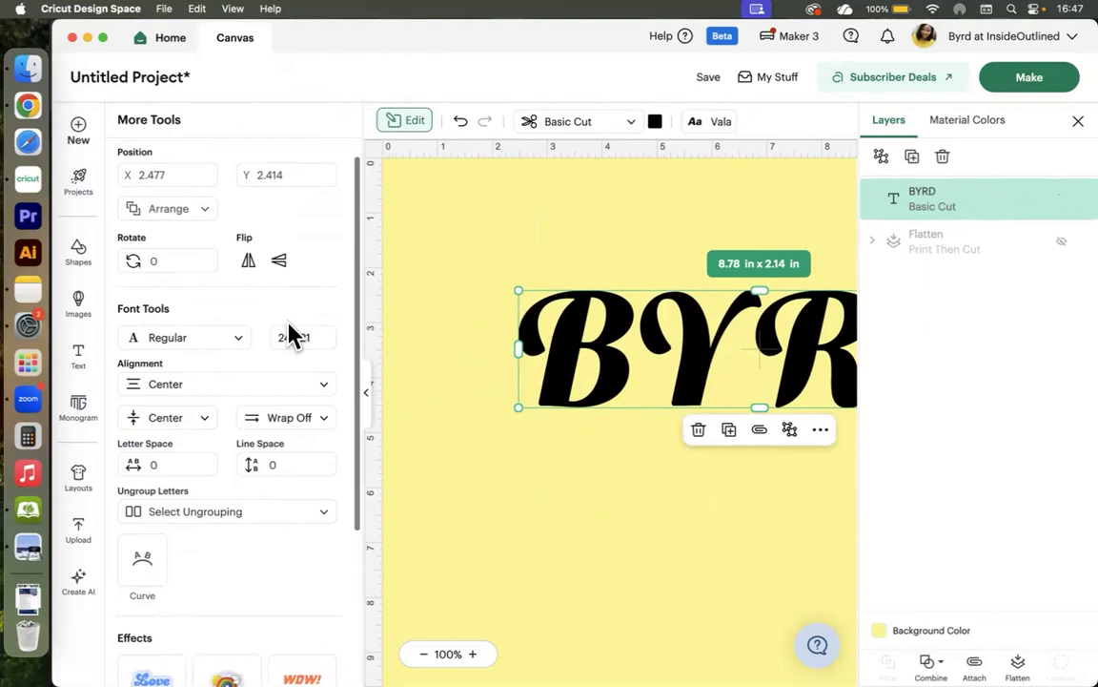
pyautogui.scroll(-2, 239, 439)
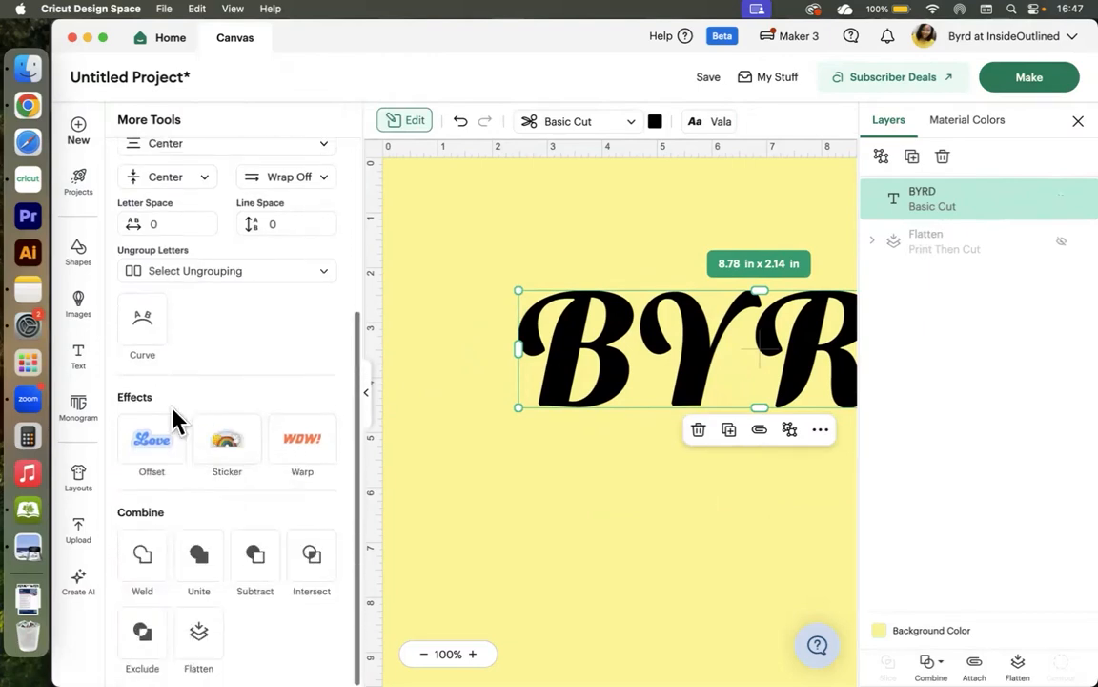
pyautogui.click(148, 449)
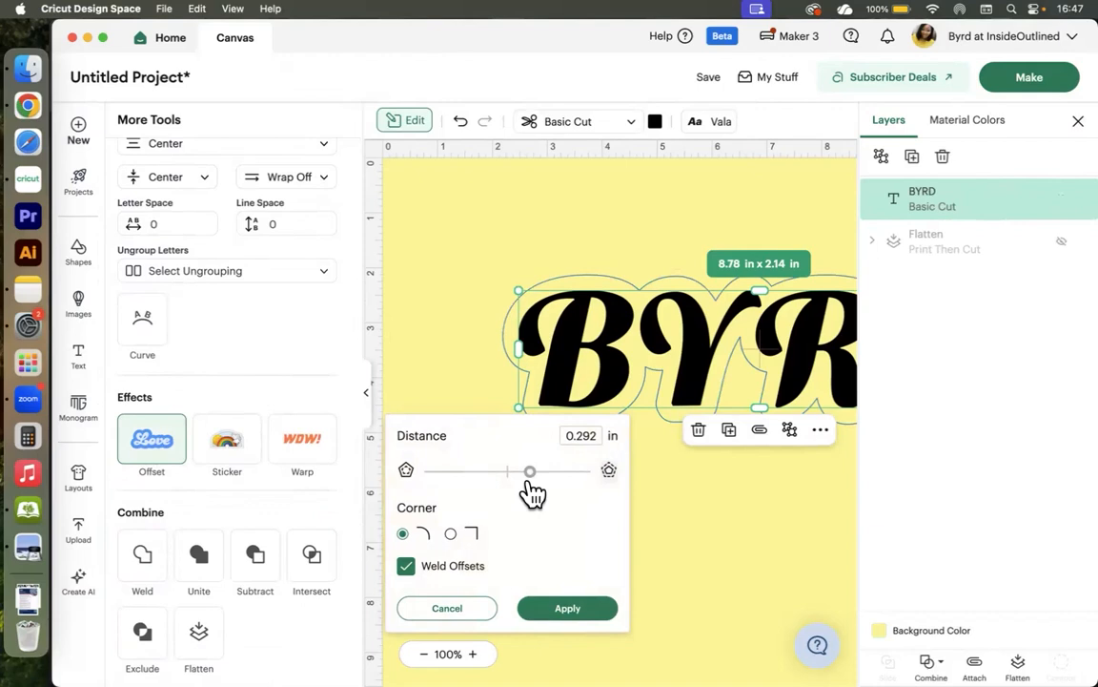
pyautogui.moveTo(530, 475)
pyautogui.mouseDown()
pyautogui.moveTo(521, 477)
pyautogui.moveTo(578, 474)
pyautogui.moveTo(523, 486)
pyautogui.mouseUp()
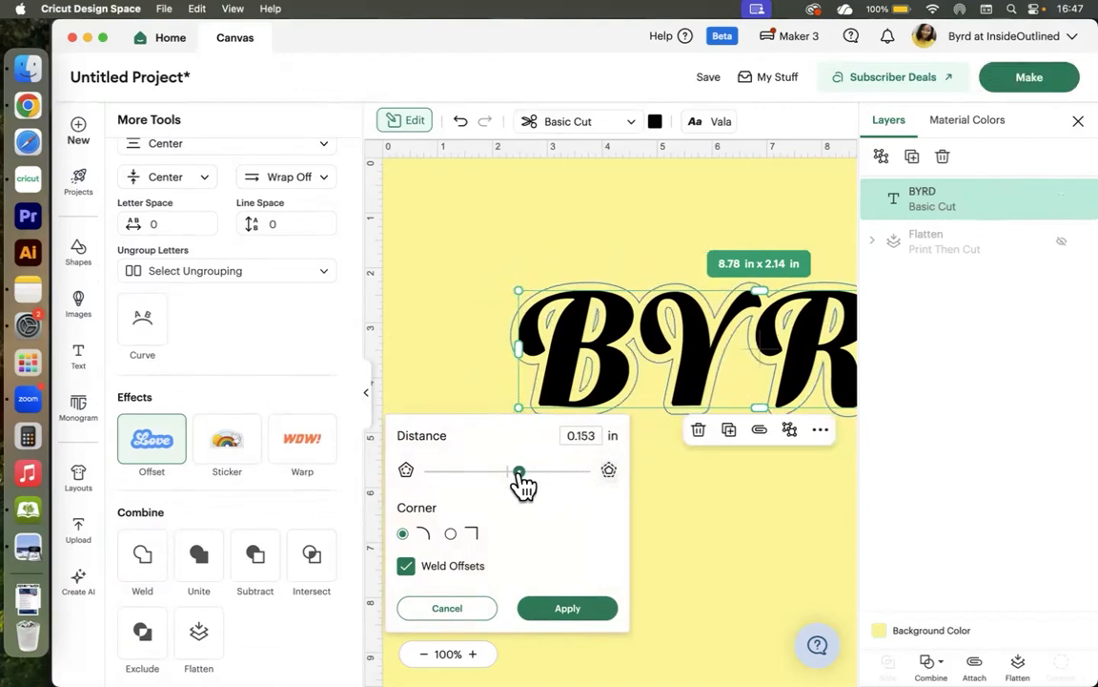
pyautogui.click(570, 608)
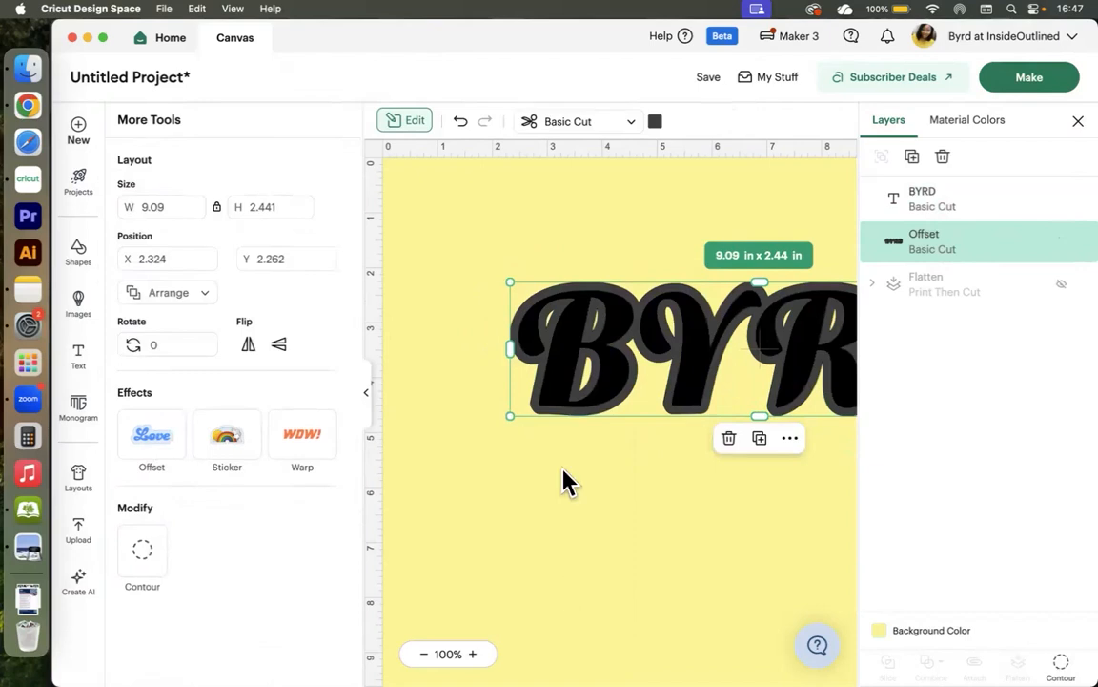
# Step: Color the name's offset pink and hide all its inner contours to make a solid backing
pyautogui.click(656, 122)
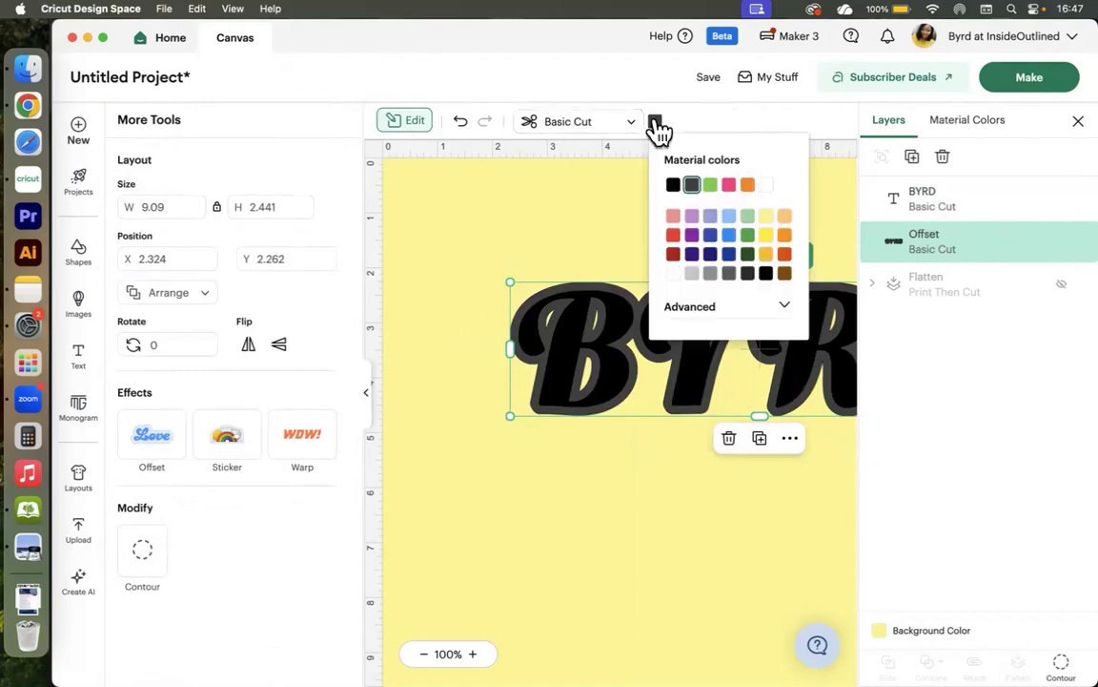
pyautogui.click(732, 189)
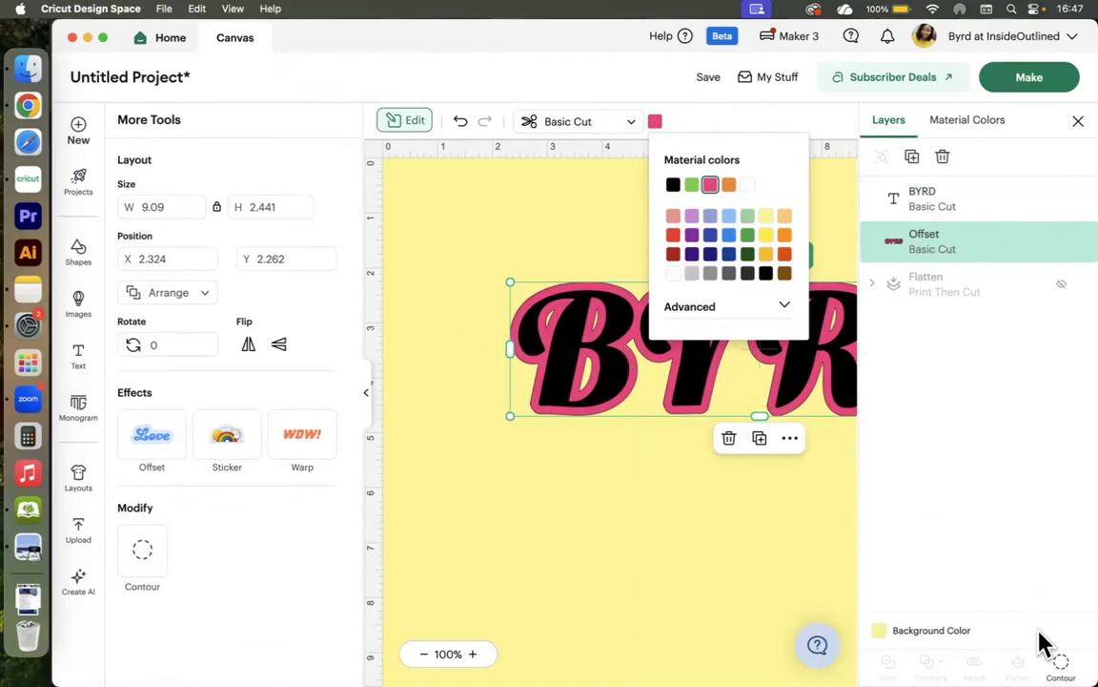
pyautogui.click(1061, 665)
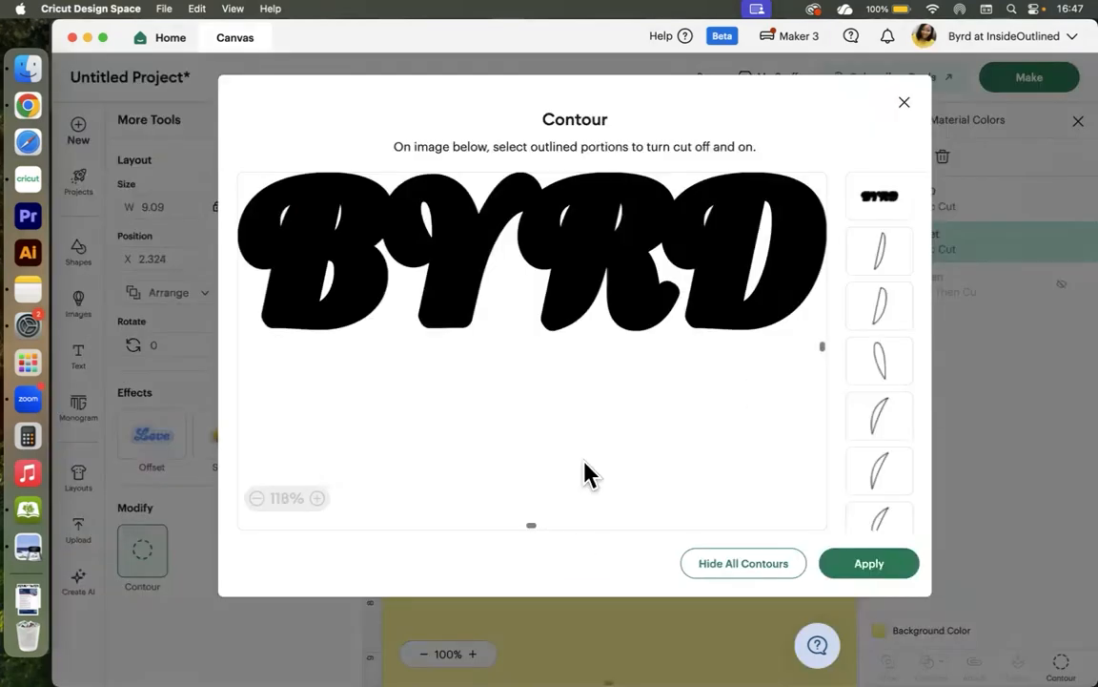
pyautogui.click(742, 567)
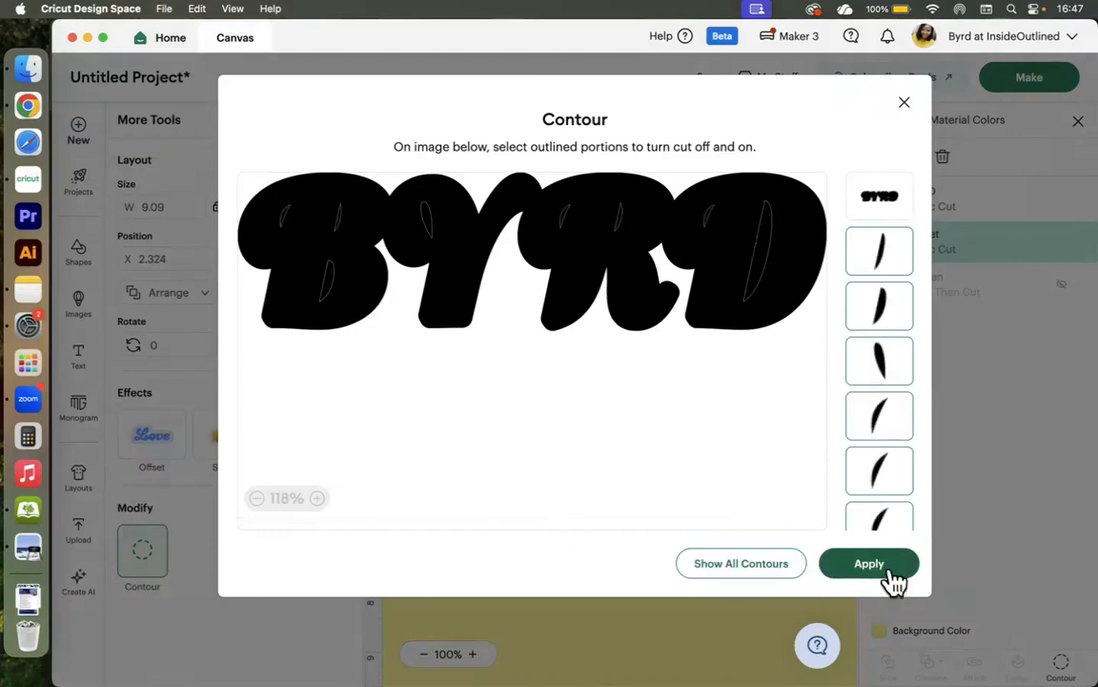
pyautogui.click(885, 572)
pyautogui.hscroll(5, 652, 540)
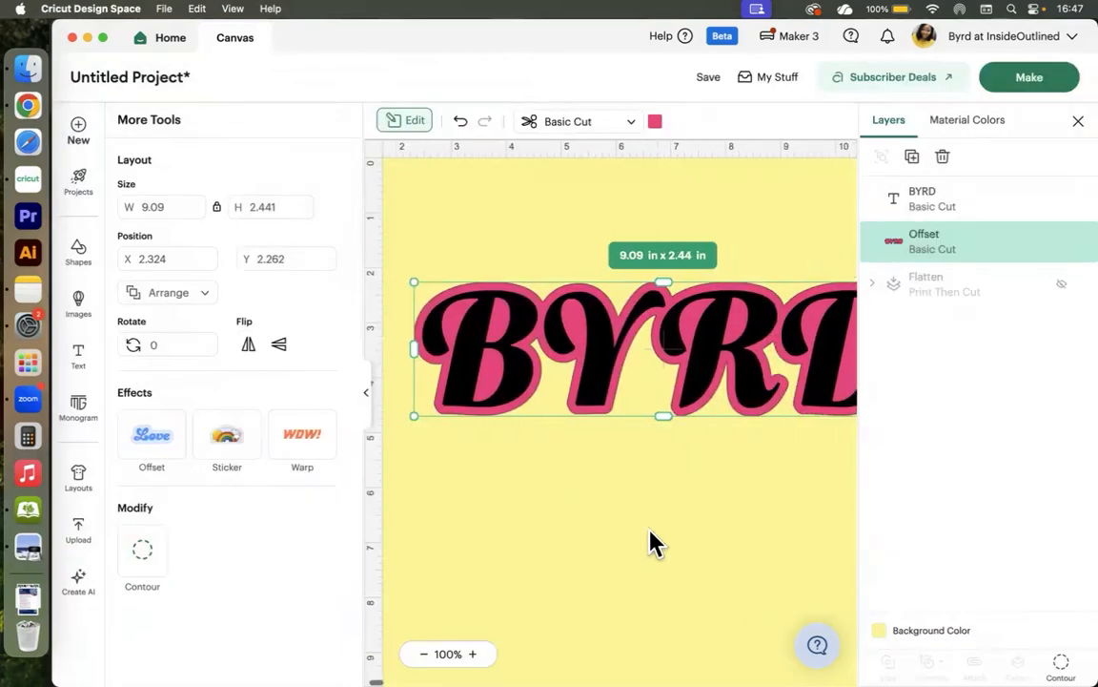
pyautogui.click(368, 395)
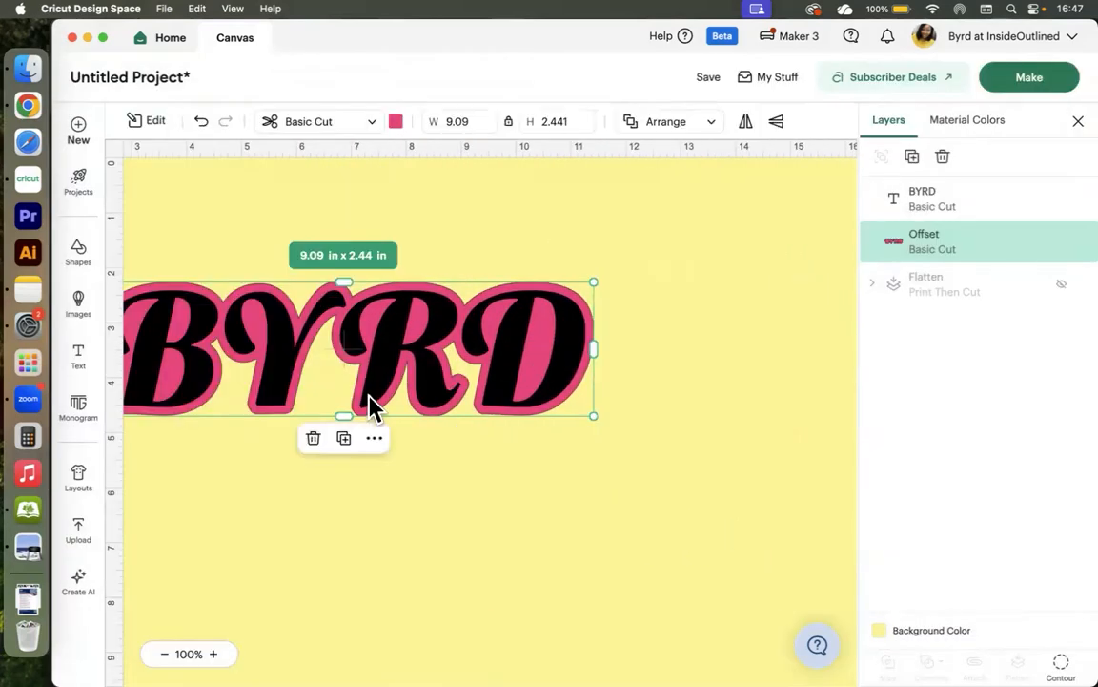
pyautogui.hscroll(-2, 372, 405)
pyautogui.hscroll(-3, 372, 405)
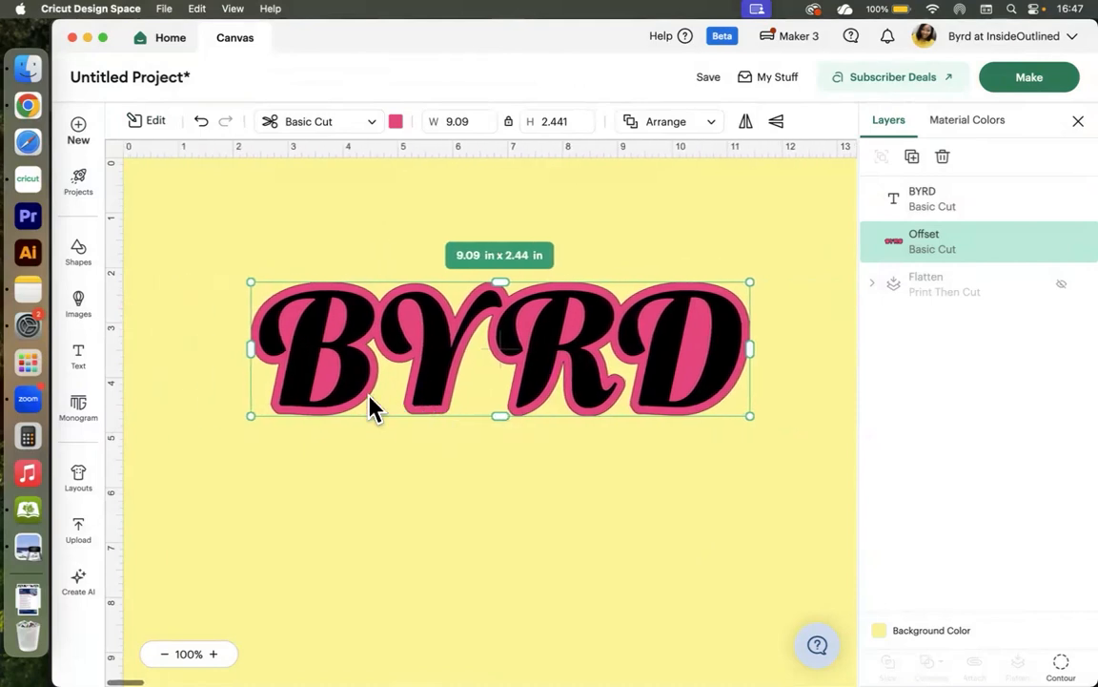
# Step: Select the name text together with its pink offset and delete both from the canvas
pyautogui.click(562, 570)
pyautogui.click(581, 373)
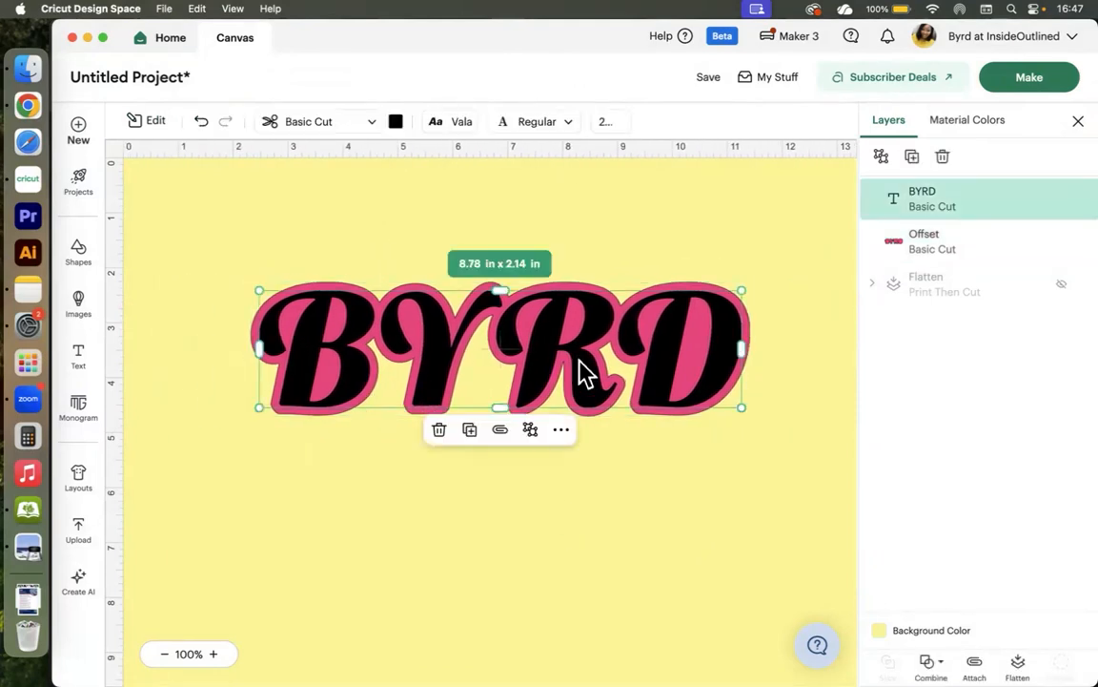
pyautogui.moveTo(355, 220); pyautogui.dragTo(588, 425)
pyautogui.press('Delete')
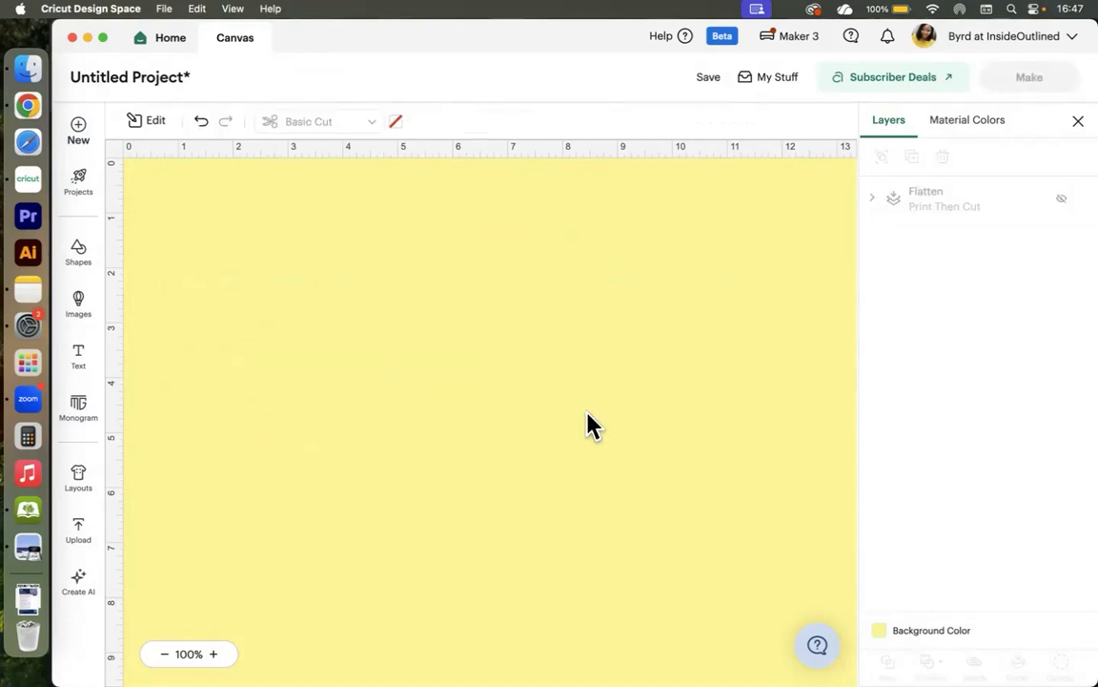
# Step: Add the text "RBR" and enlarge it to about 7.13 x 2.33 in near the middle of the canvas
pyautogui.click(80, 358)
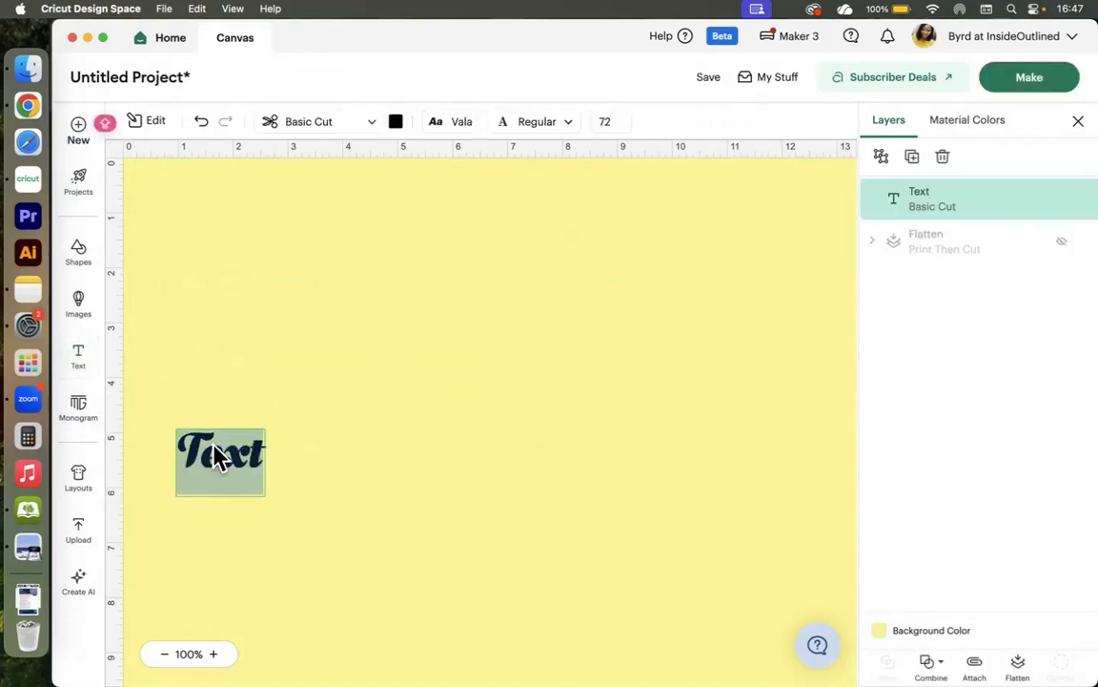
pyautogui.write('RB')
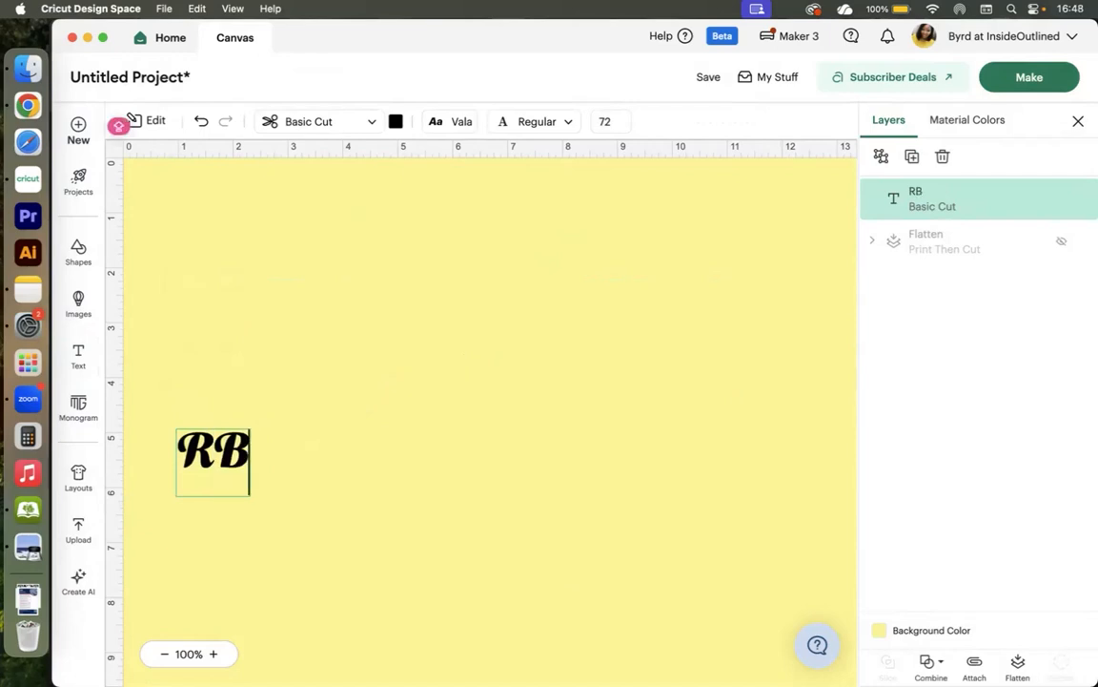
pyautogui.write('R')
pyautogui.click(281, 457)
pyautogui.moveTo(288, 466); pyautogui.dragTo(486, 449)
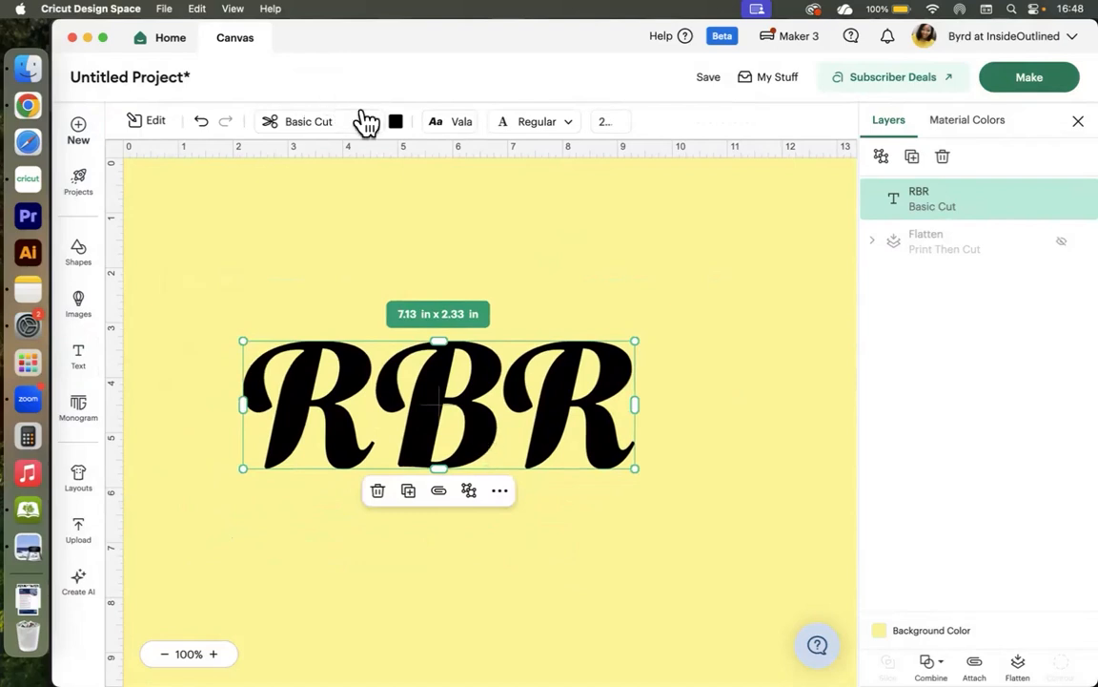
# Step: Change the "RBR" text's font to BFC Vintage Champagne and shift it about 0.9 in to the right
pyautogui.click(460, 133)
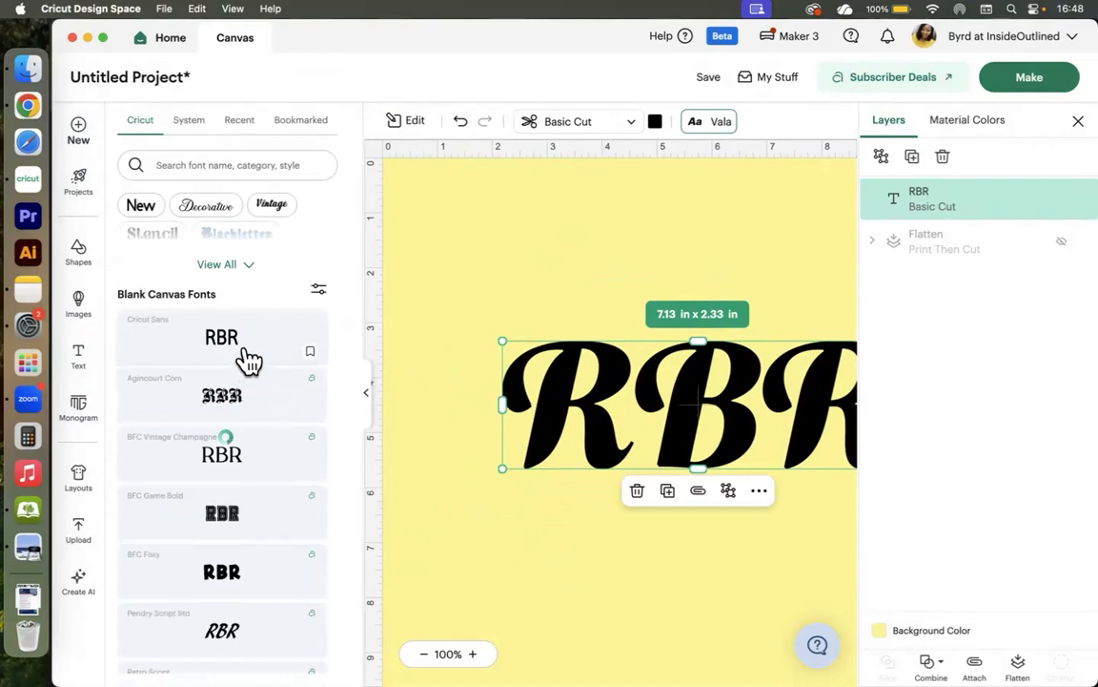
pyautogui.click(226, 469)
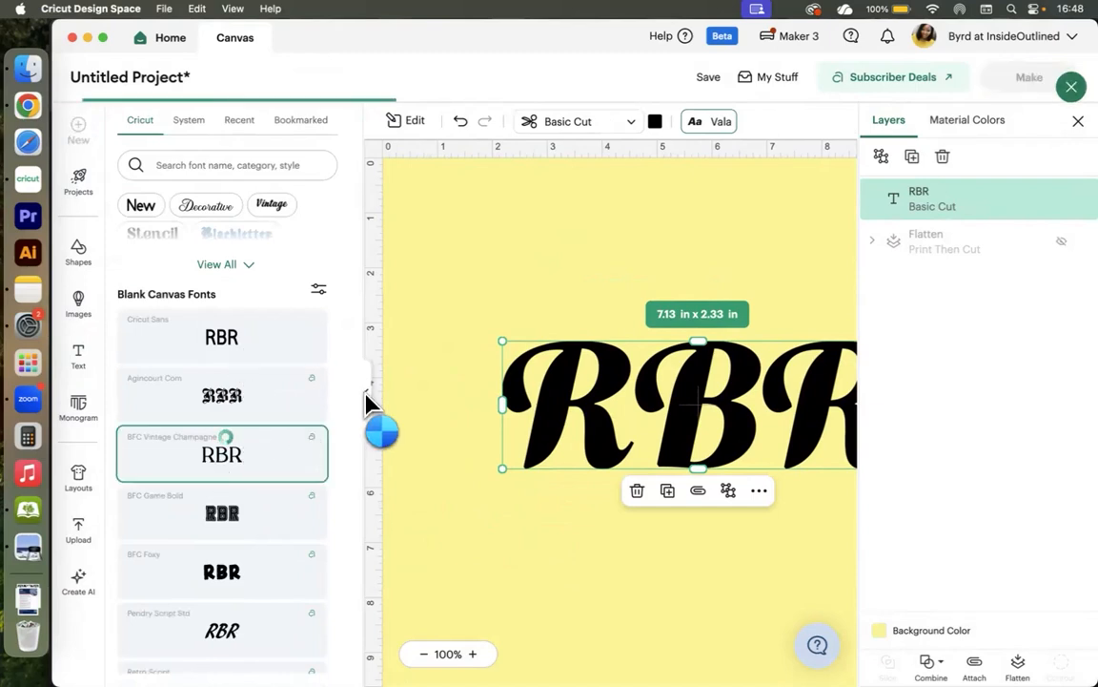
pyautogui.click(367, 395)
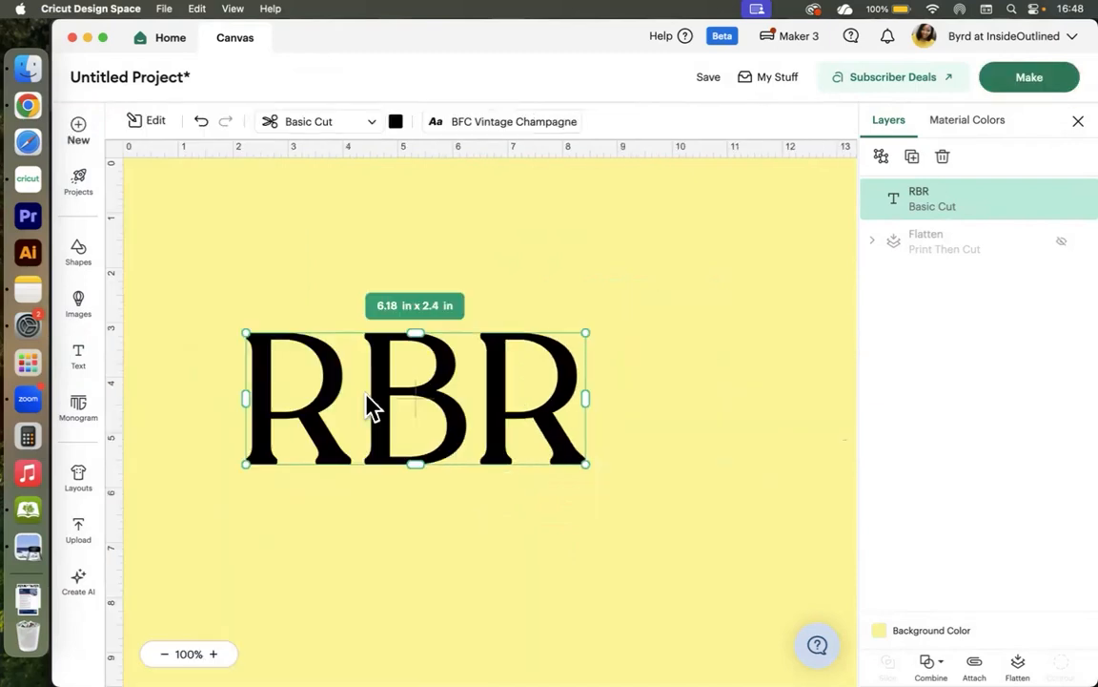
pyautogui.moveTo(420, 429); pyautogui.dragTo(470, 429)
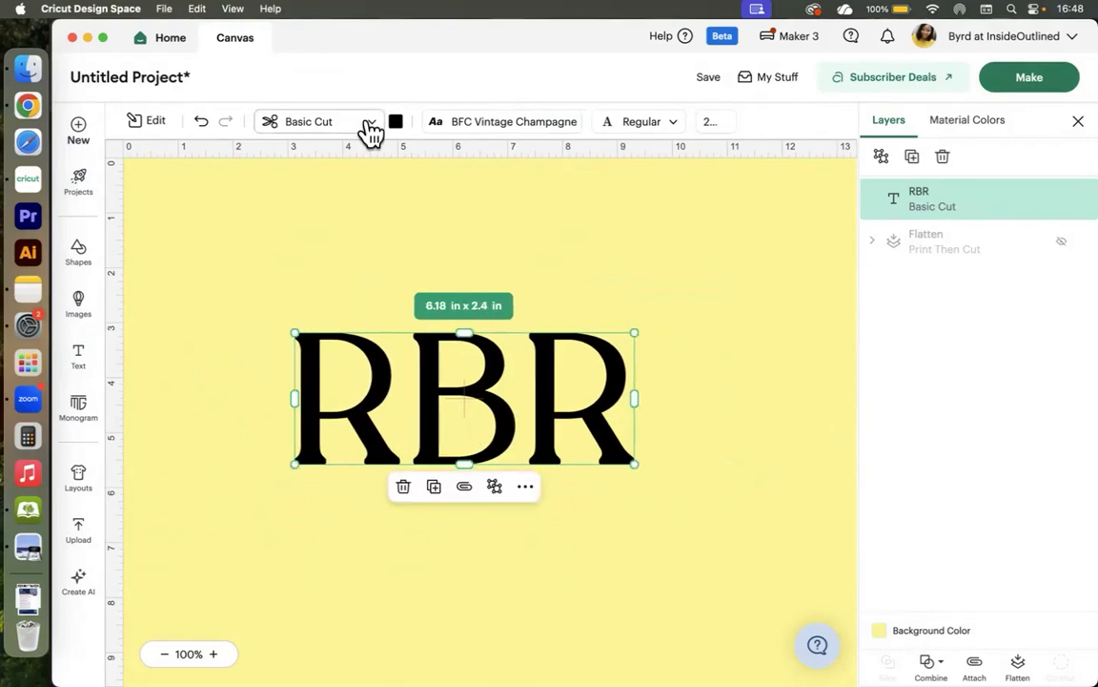
# Step: Apply a 0.069 in offset with rounded corners and welded offsets to the "RBR" text
pyautogui.click(146, 124)
pyautogui.scroll(-5, 218, 457)
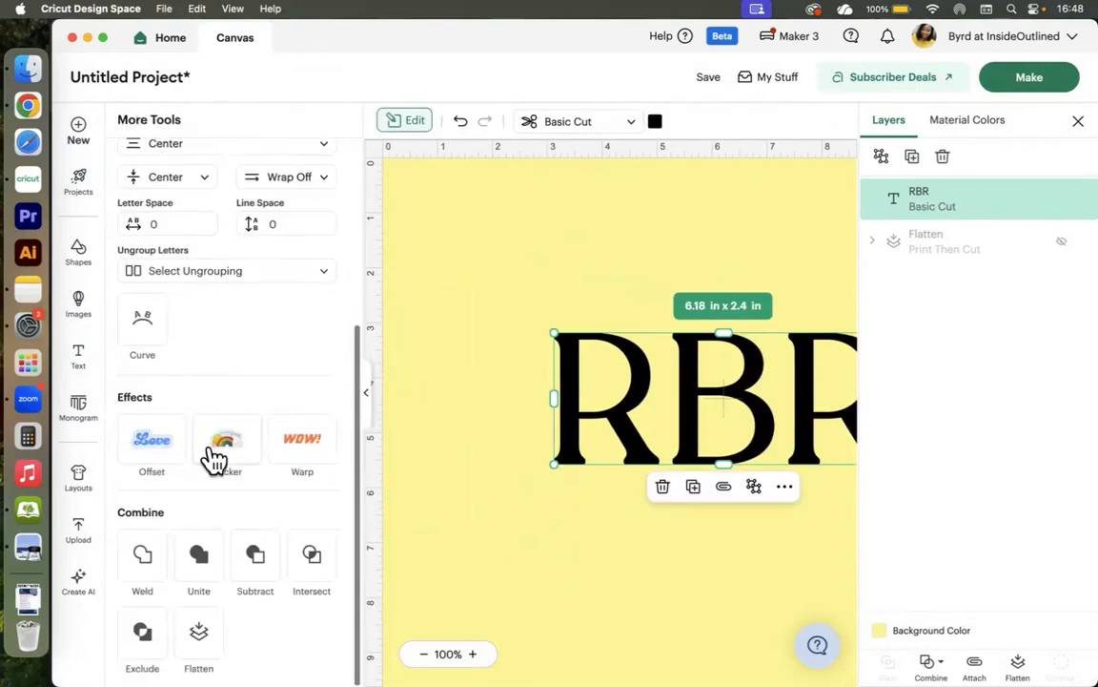
pyautogui.click(152, 441)
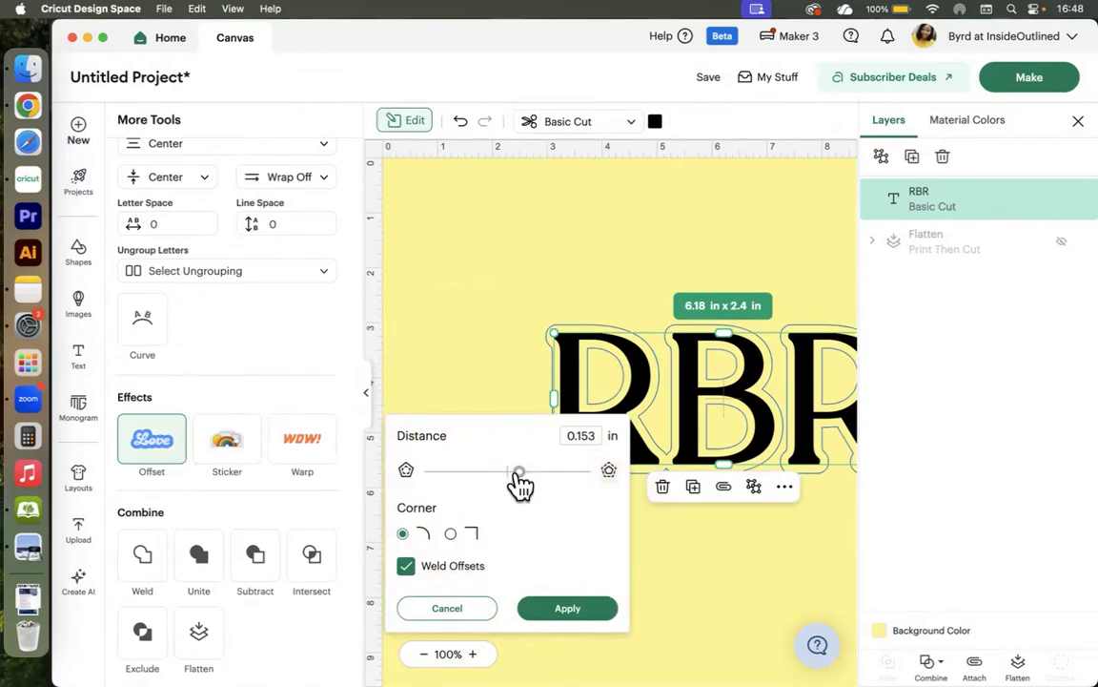
pyautogui.moveTo(516, 474); pyautogui.dragTo(512, 474)
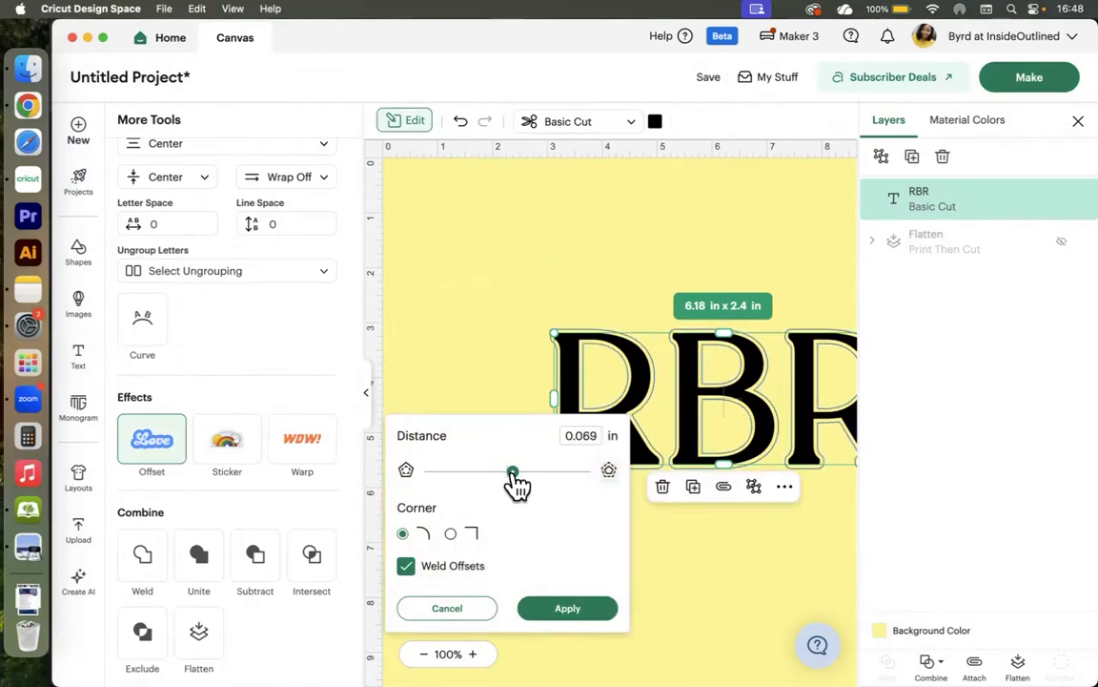
pyautogui.click(572, 611)
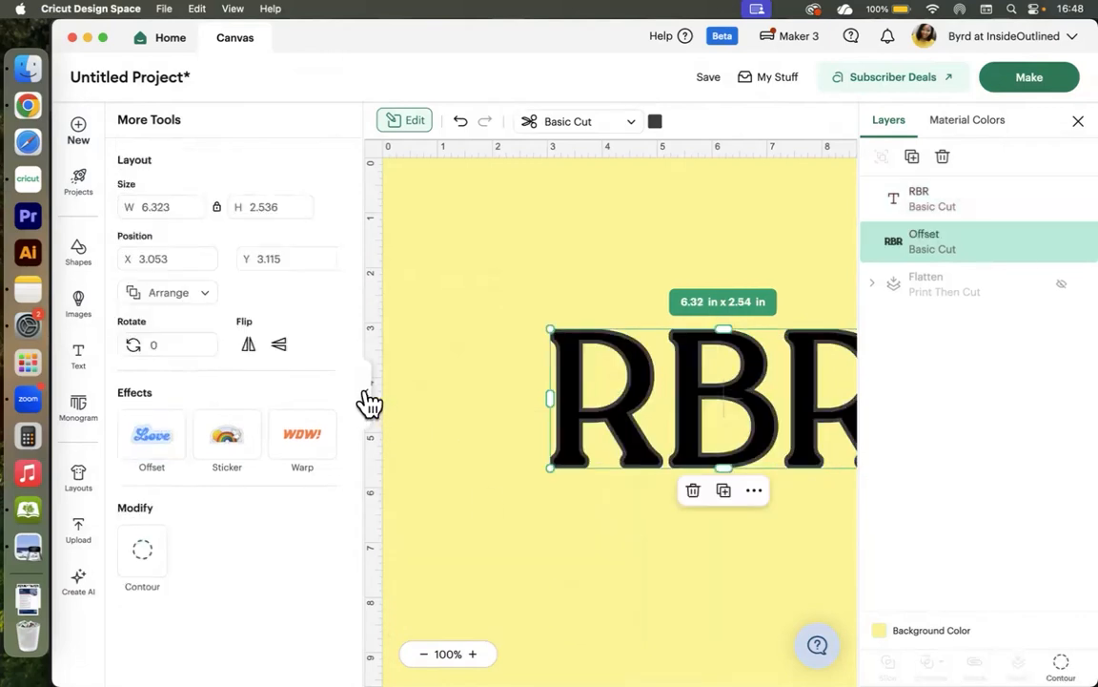
# Step: Color the "RBR" offset orange from the material colors and deselect it
pyautogui.click(660, 121)
pyautogui.click(663, 124)
pyautogui.click(749, 187)
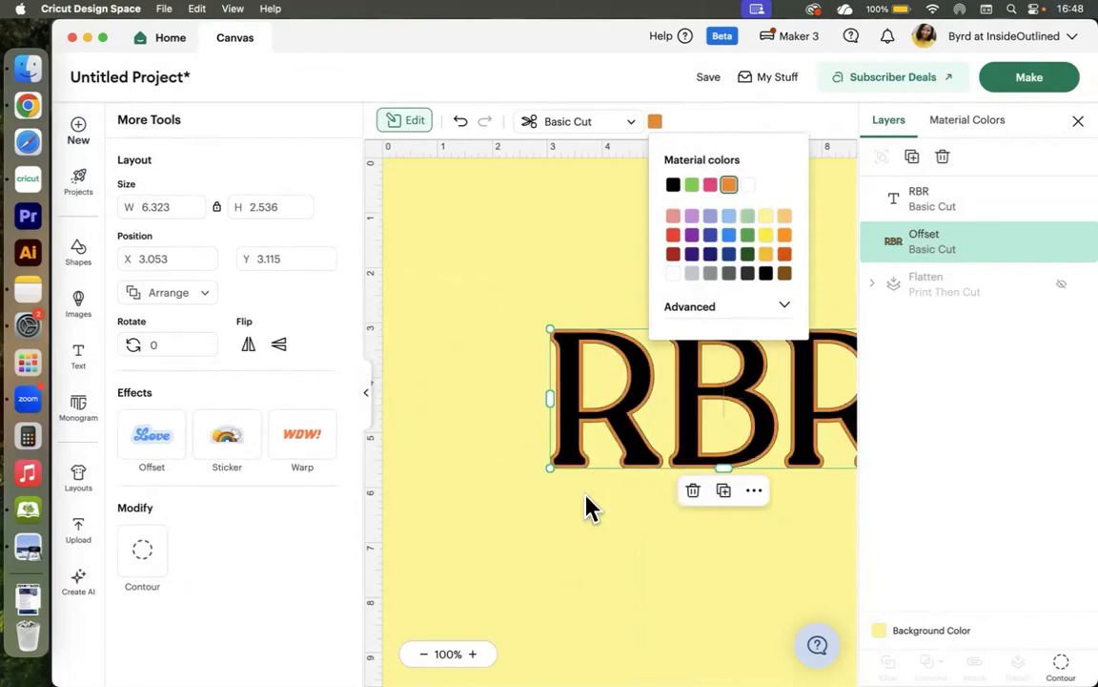
pyautogui.click(368, 392)
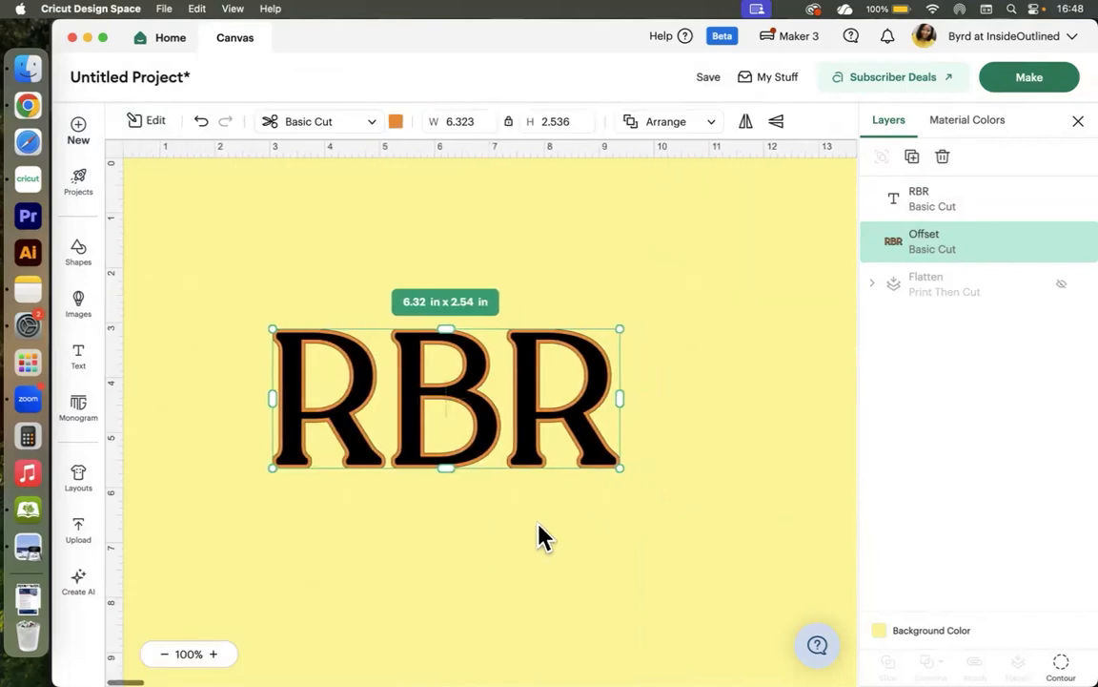
pyautogui.click(667, 544)
# Step: Try several material colors on the "RBR" text layer and settle on light green
pyautogui.click(918, 209)
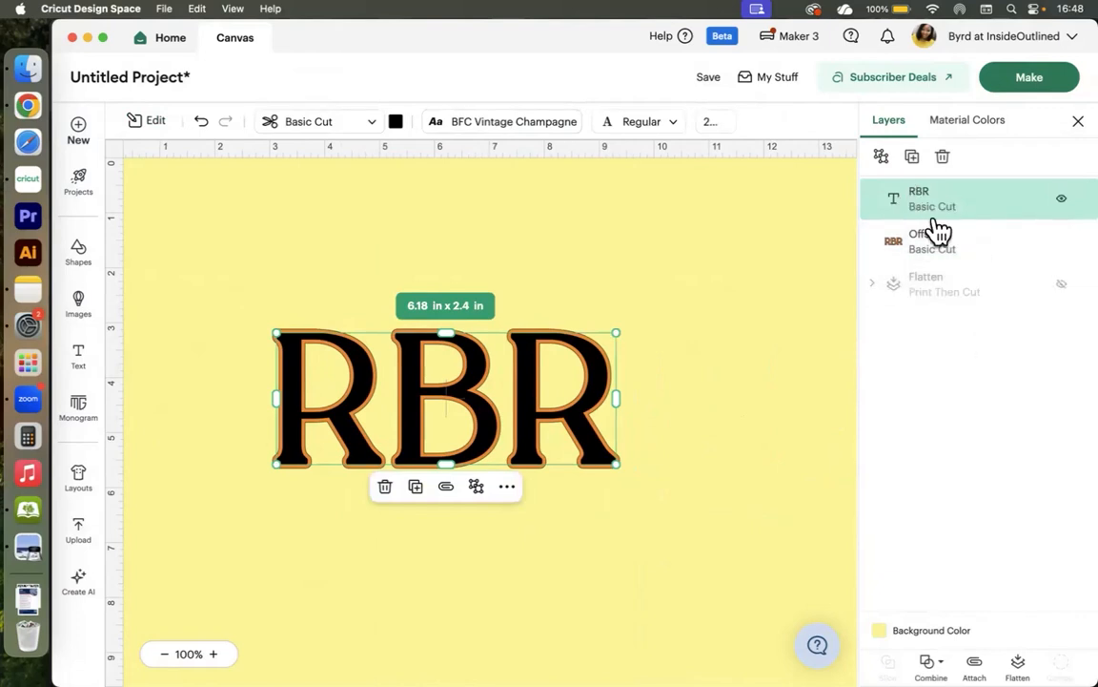
pyautogui.click(396, 123)
pyautogui.click(453, 188)
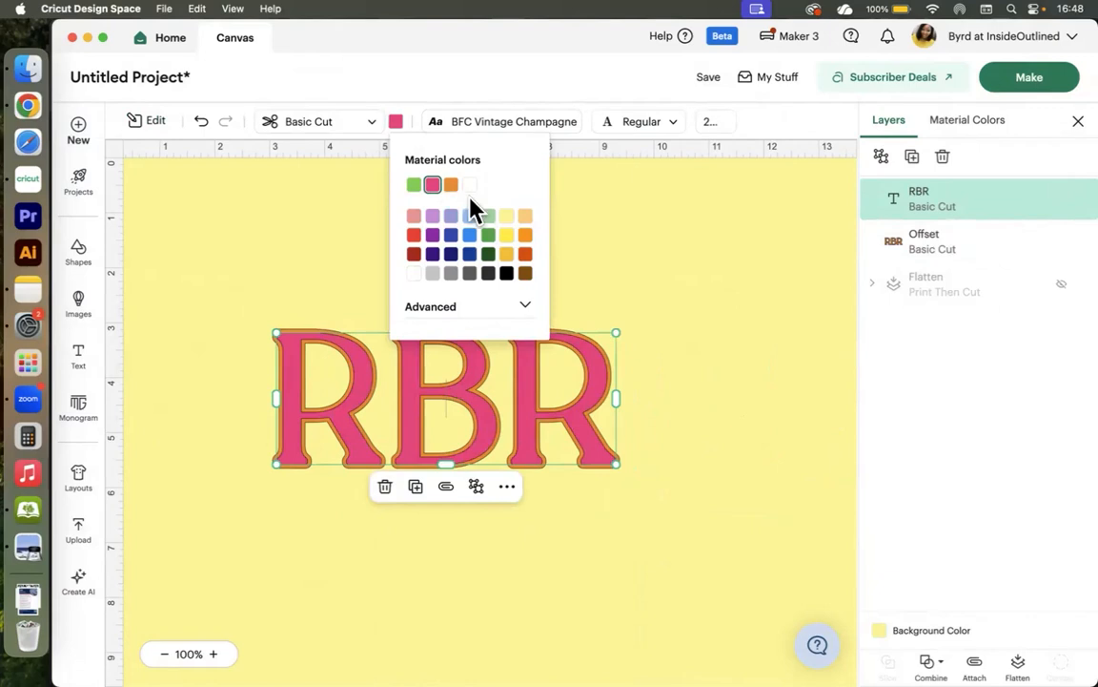
pyautogui.click(415, 186)
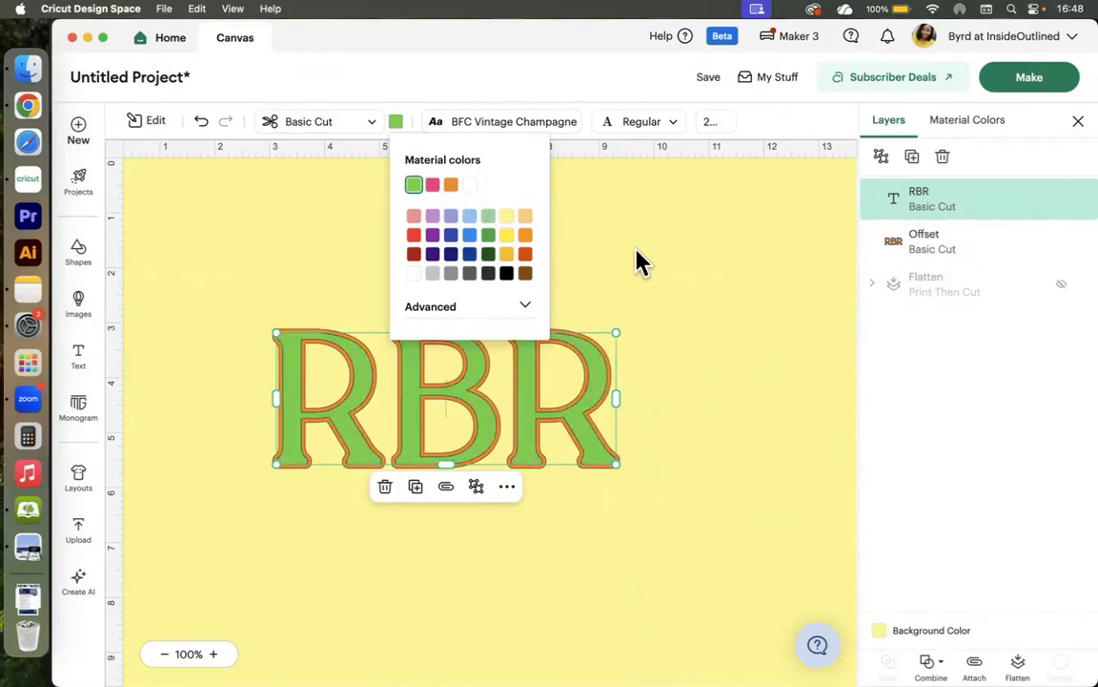
pyautogui.click(504, 275)
pyautogui.click(525, 255)
pyautogui.click(470, 235)
pyautogui.click(414, 236)
pyautogui.click(413, 186)
pyautogui.click(648, 301)
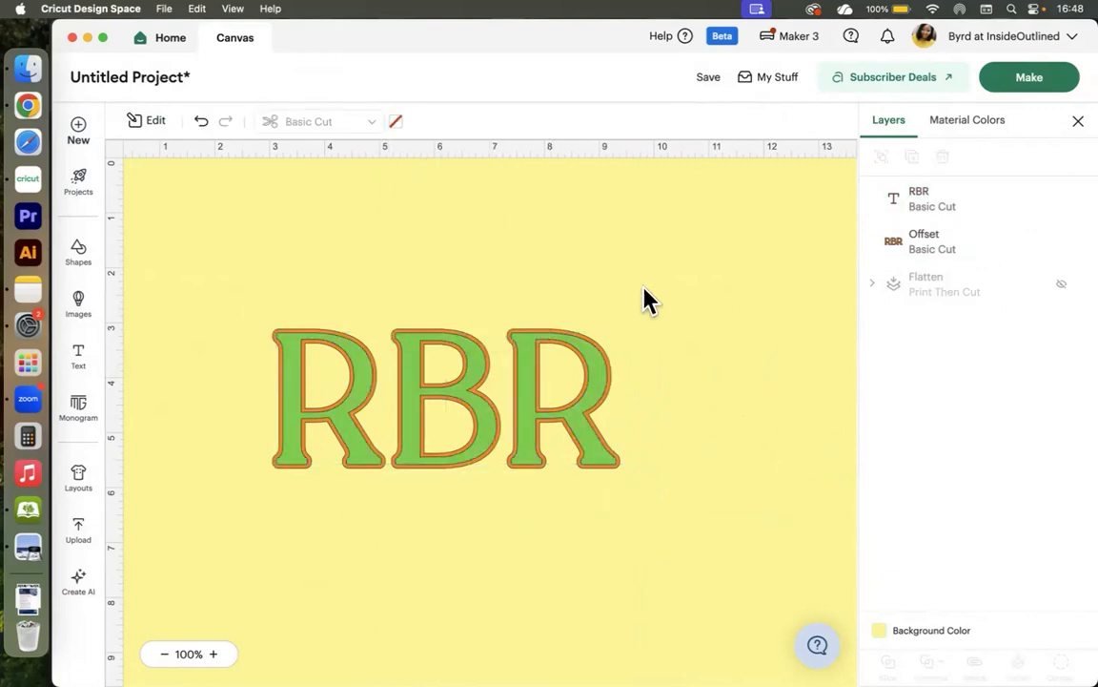
# Step: Nudge the orange "RBR" offset slightly to the right of the green text for a shadow effect
pyautogui.click(925, 260)
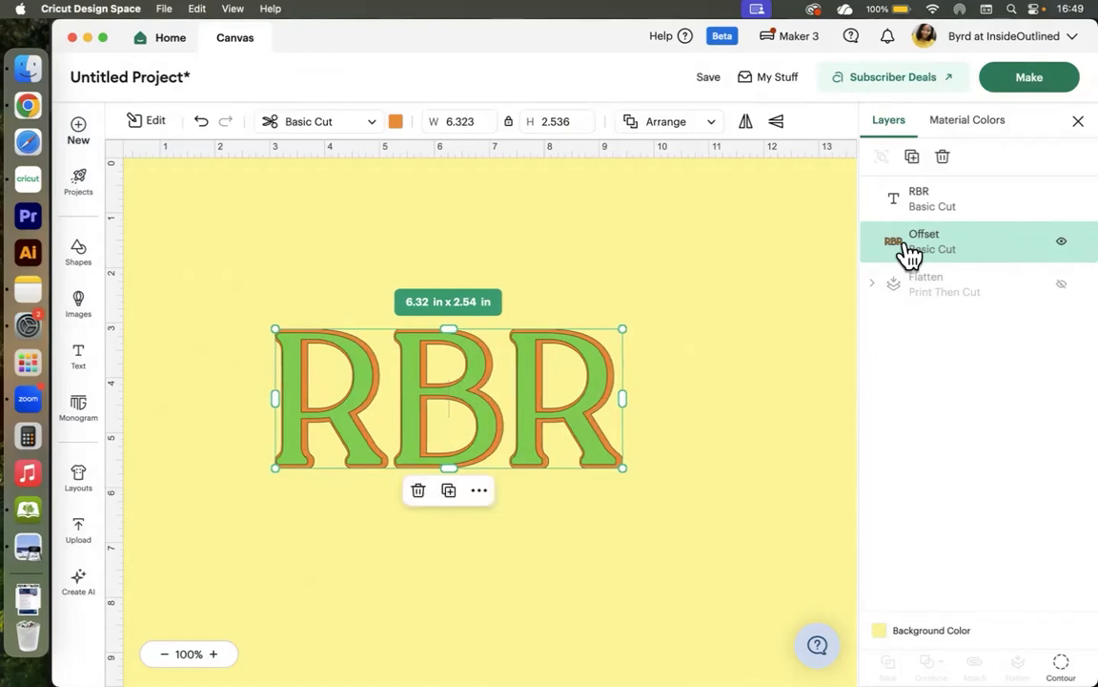
pyautogui.click(760, 305)
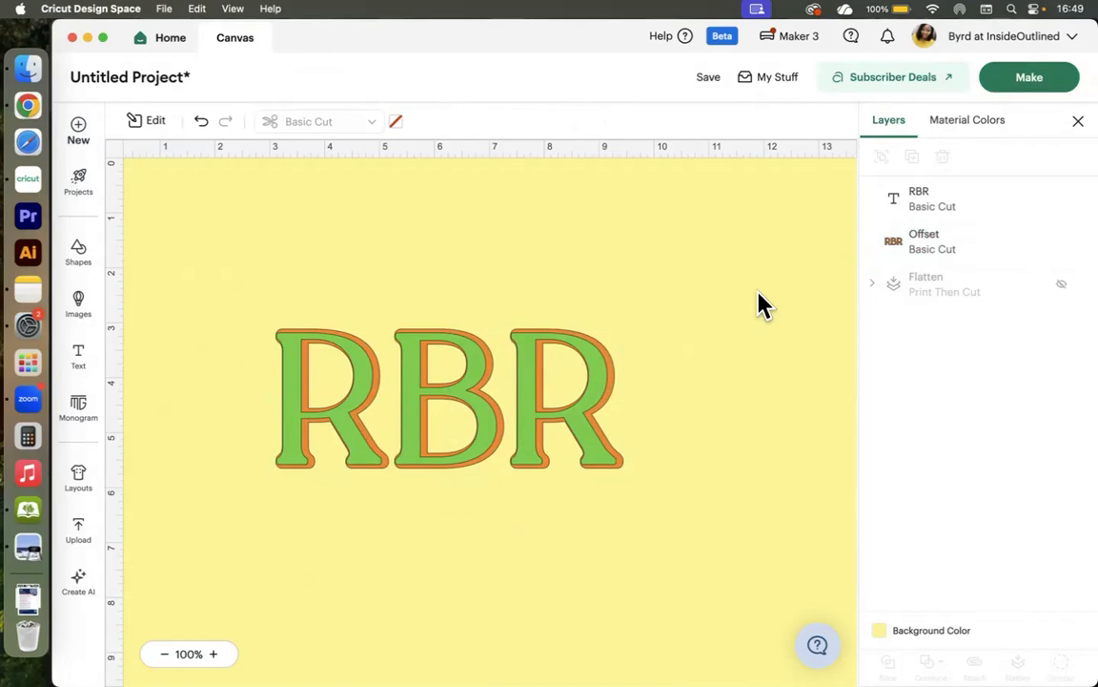
# Step: Move the green "RBR" text about 2 in down to separate it from the orange offset, and undo the move
pyautogui.click(549, 385)
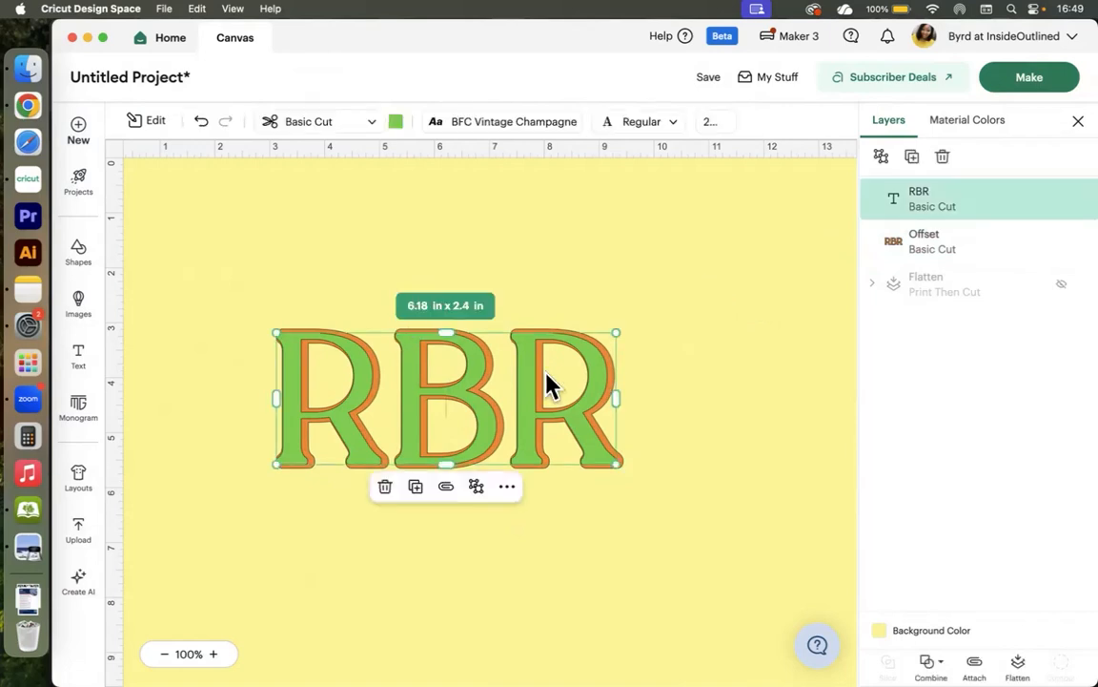
pyautogui.moveTo(551, 391); pyautogui.dragTo(537, 496)
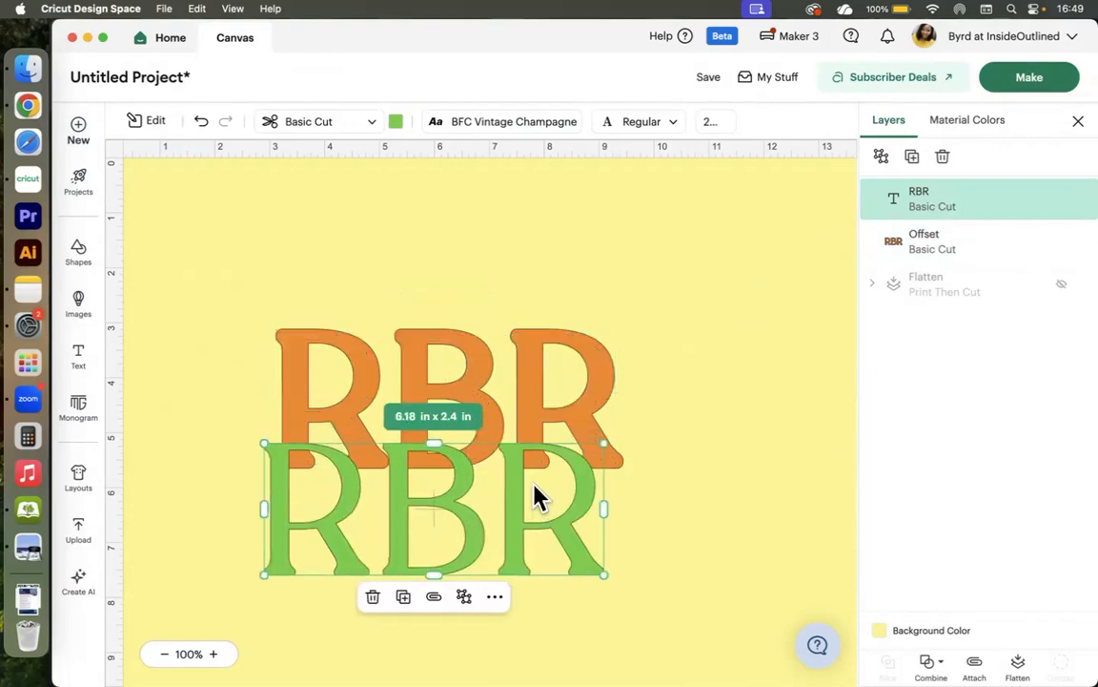
pyautogui.click(490, 373)
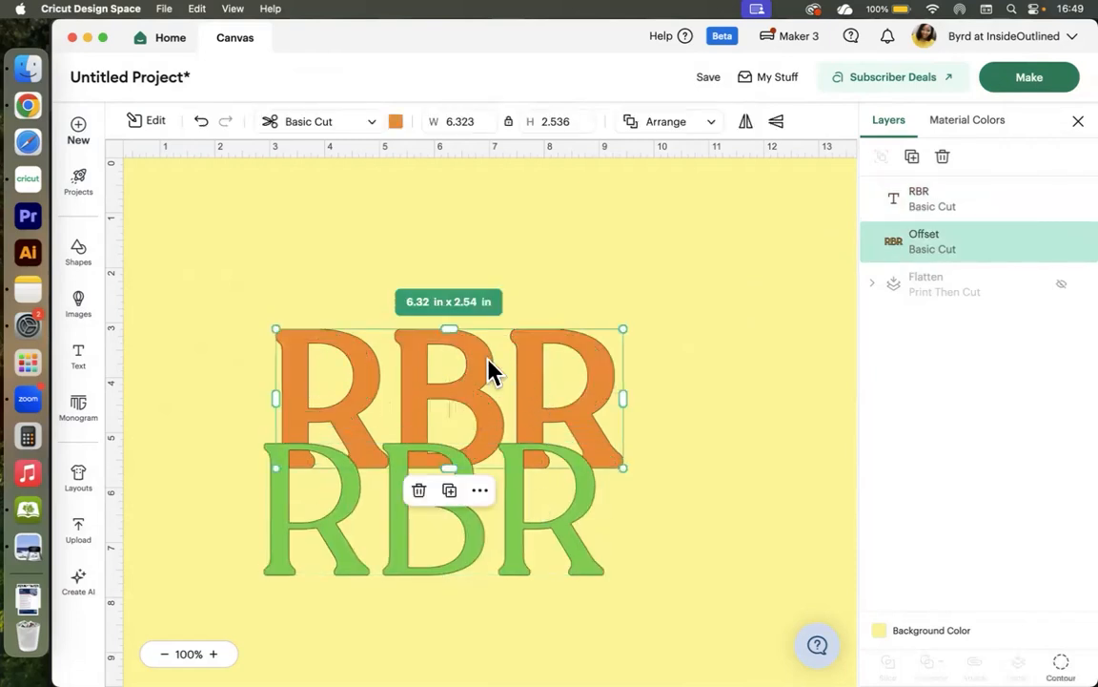
pyautogui.press('super+z')
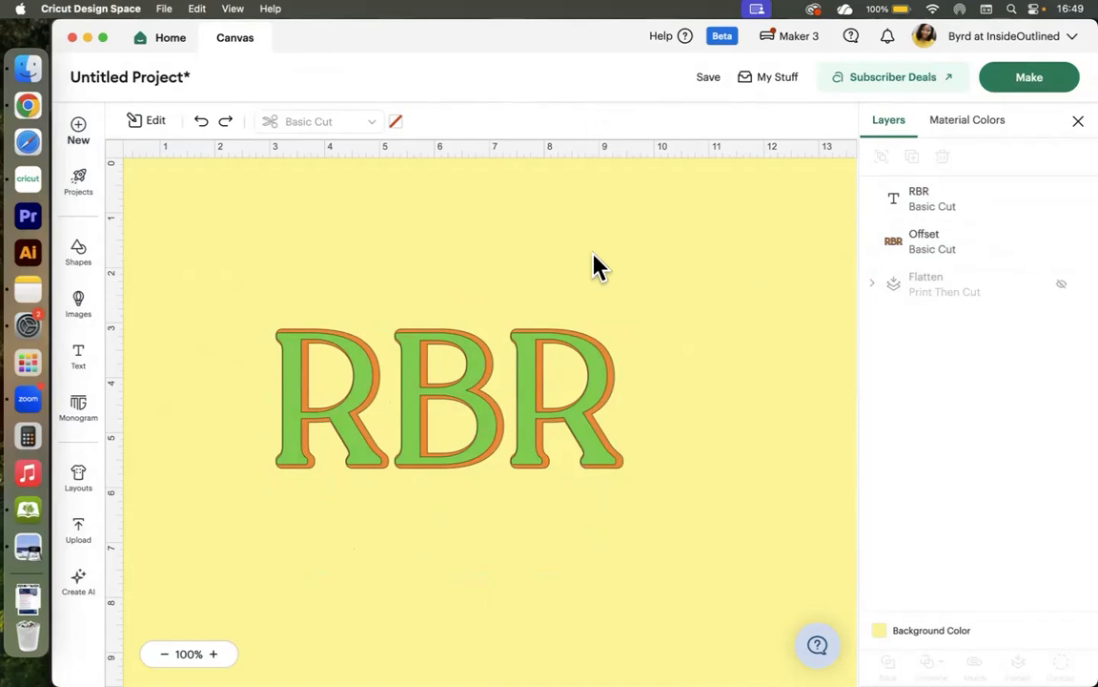
# Step: Select the green "RBR" text together with its orange offset and delete both from the canvas
pyautogui.moveTo(418, 281); pyautogui.dragTo(763, 530)
pyautogui.press('Delete')
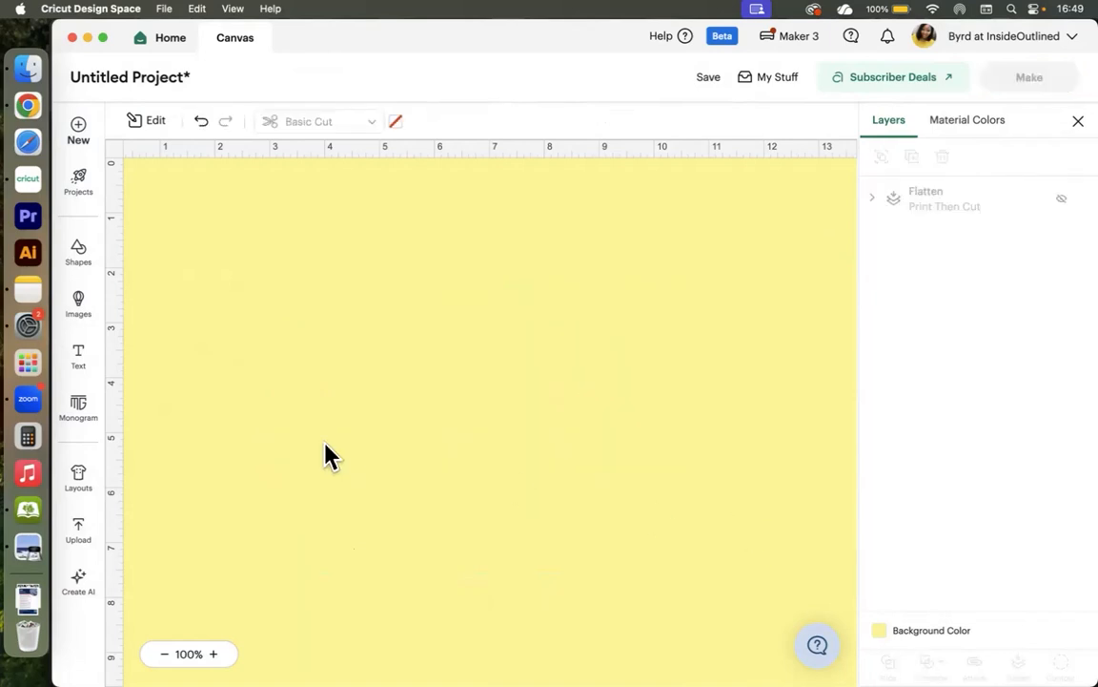
# Step: Open the full collection of uploaded images and search it for "BLUEY"
pyautogui.click(79, 537)
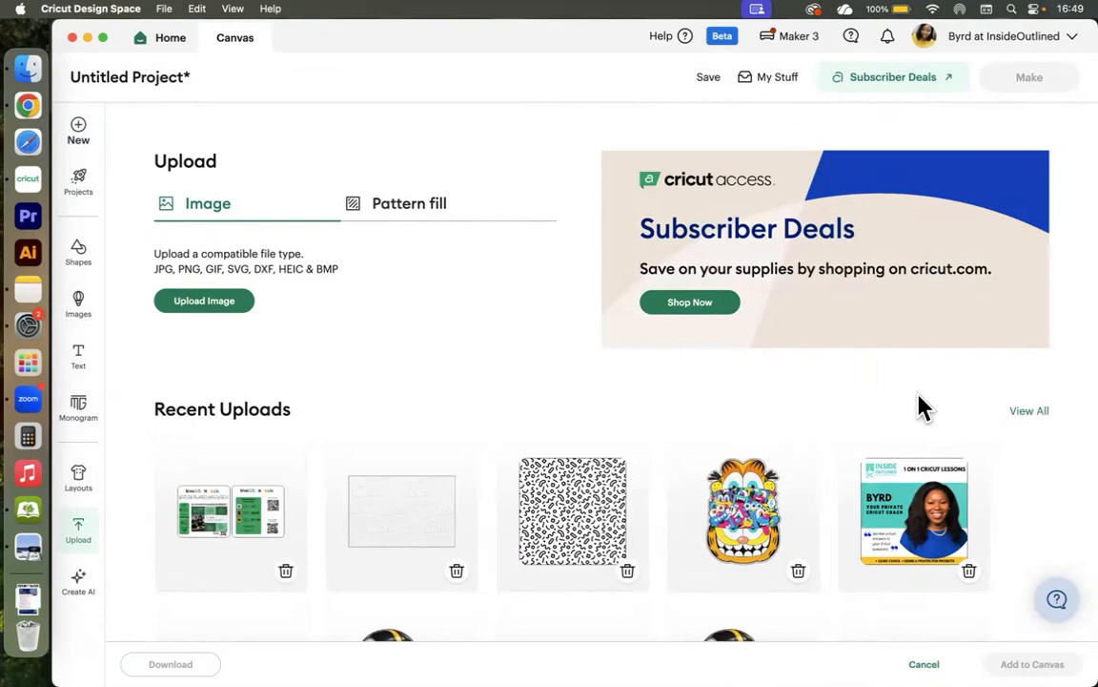
pyautogui.click(1040, 414)
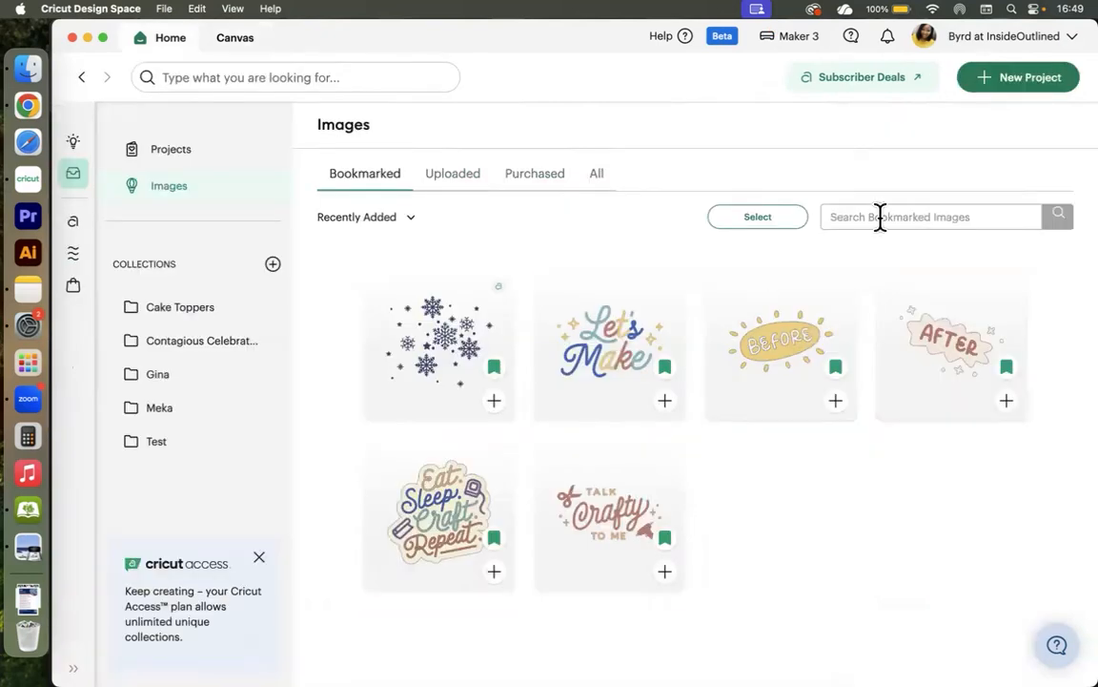
pyautogui.click(473, 185)
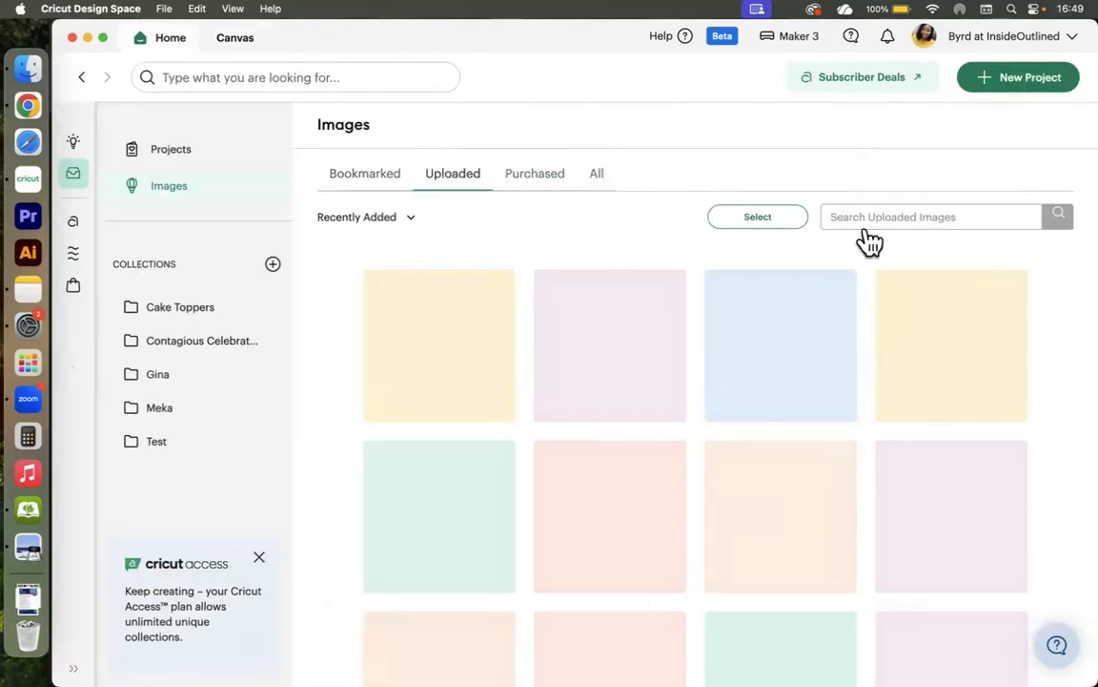
pyautogui.click(887, 217)
pyautogui.write('BL')
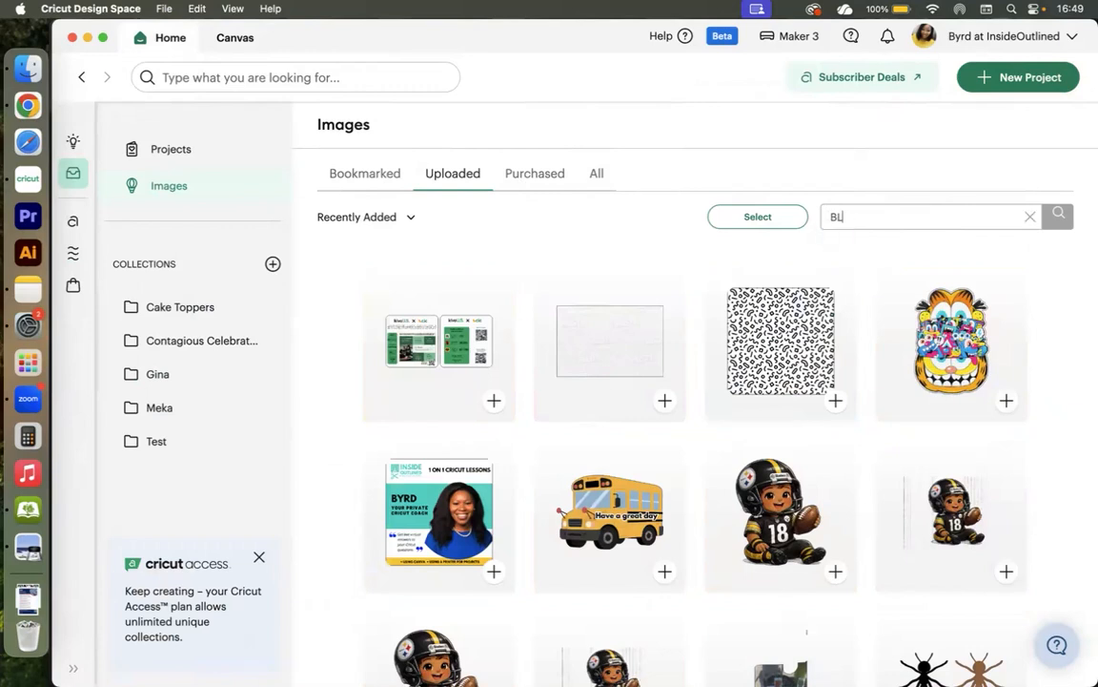
pyautogui.write('UEY')
pyautogui.press('Return')
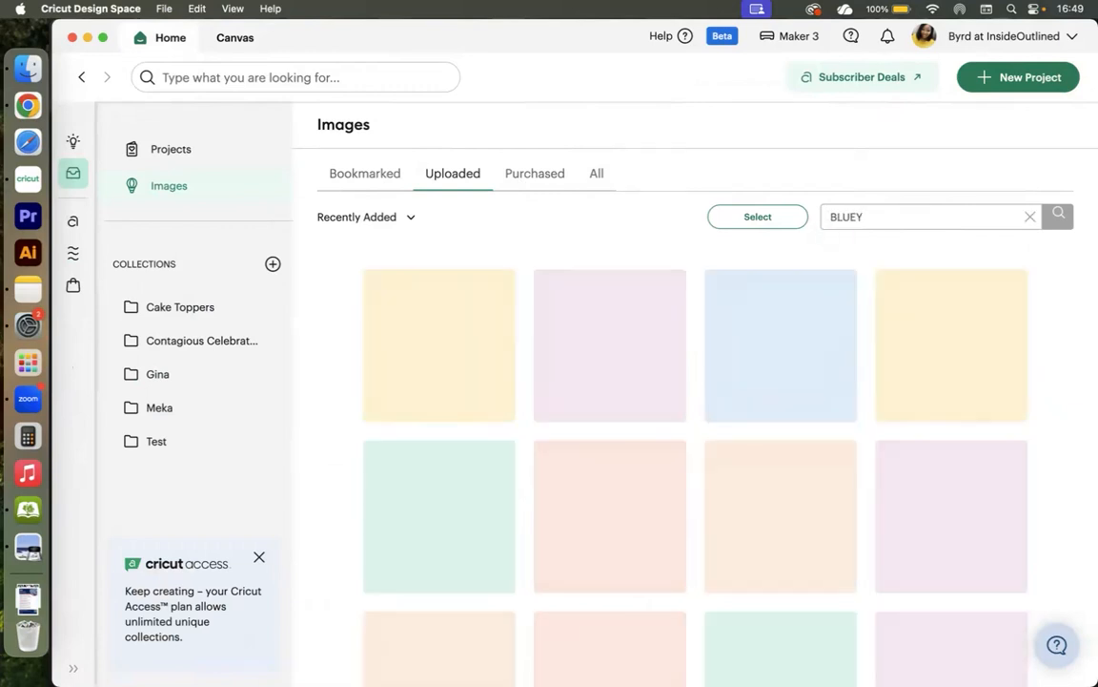
# Step: Find the uploaded "Bluey dad" image among the search results, add it to the canvas and return to the project
pyautogui.scroll(-5, 875, 448)
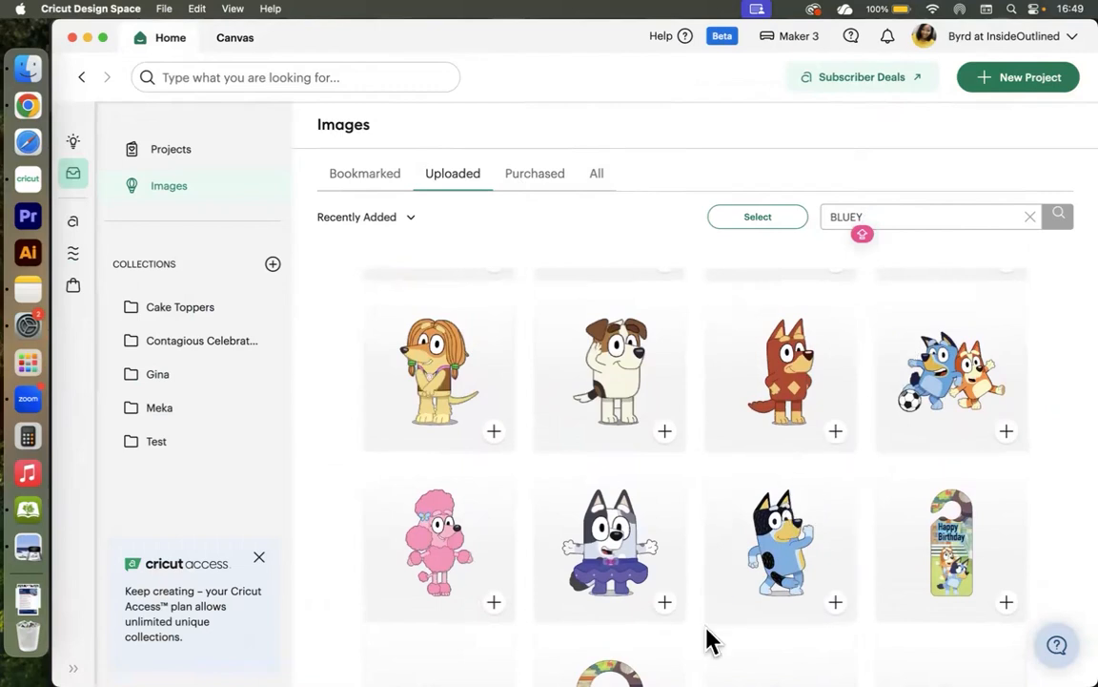
pyautogui.scroll(-2, 709, 637)
pyautogui.scroll(1, 710, 631)
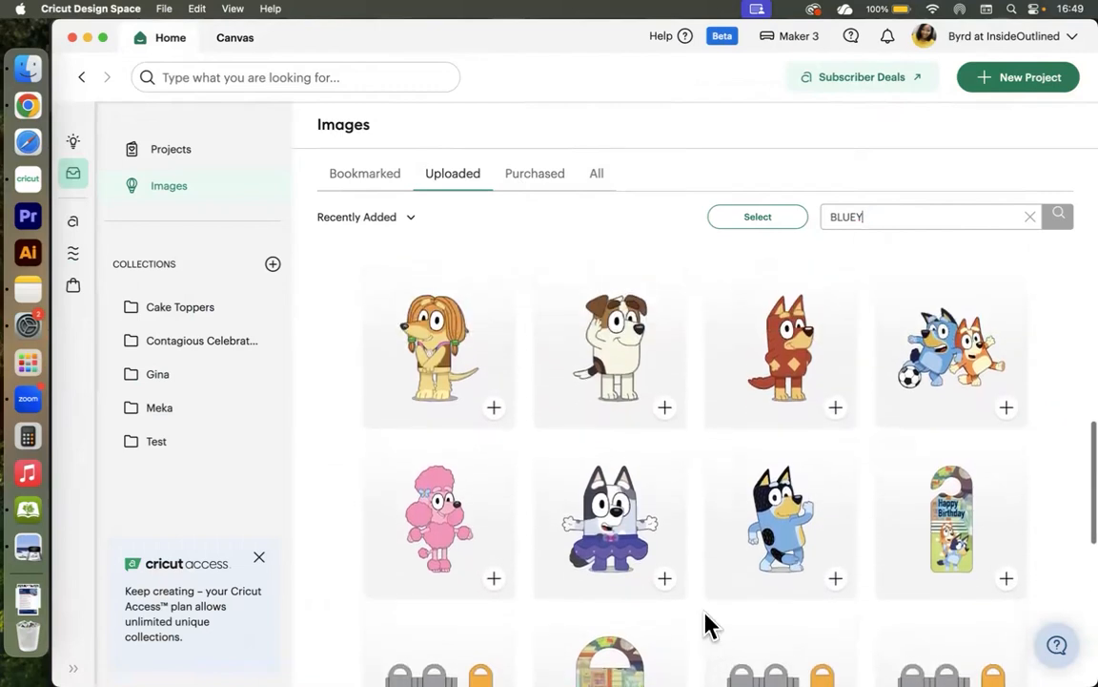
pyautogui.click(789, 486)
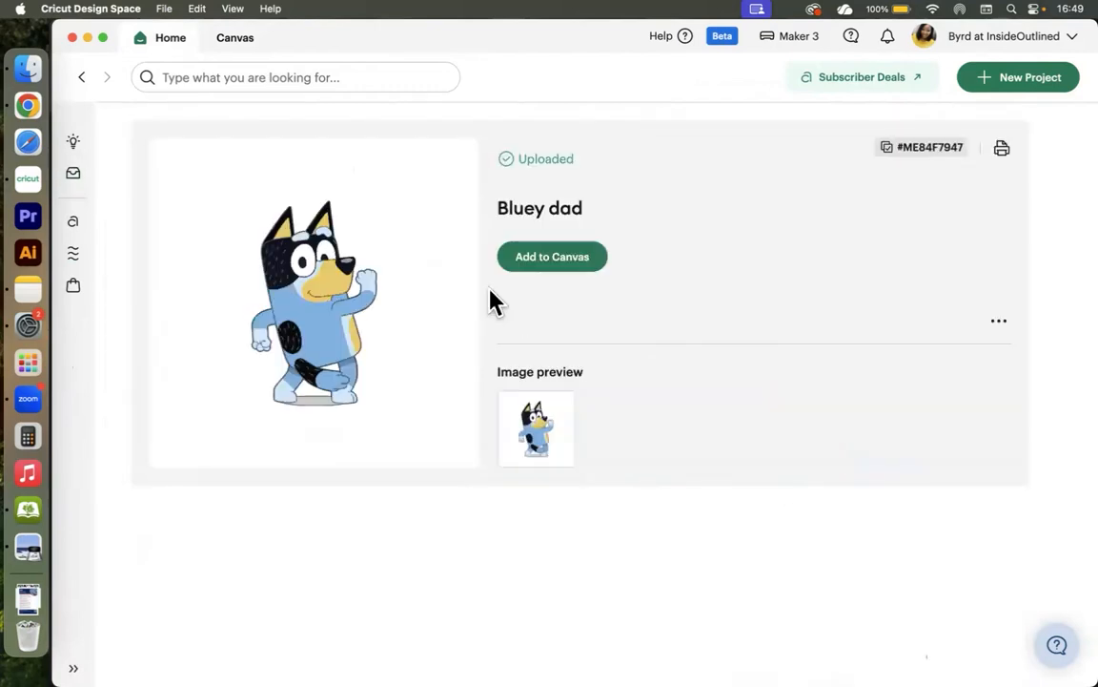
pyautogui.click(569, 263)
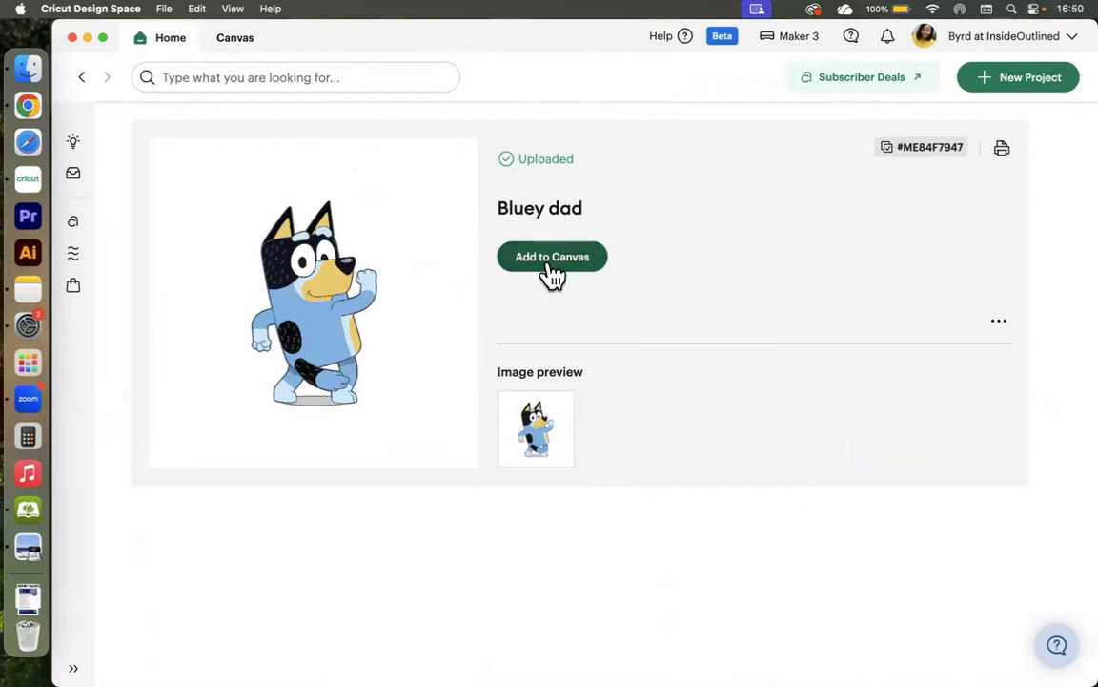
pyautogui.click(677, 649)
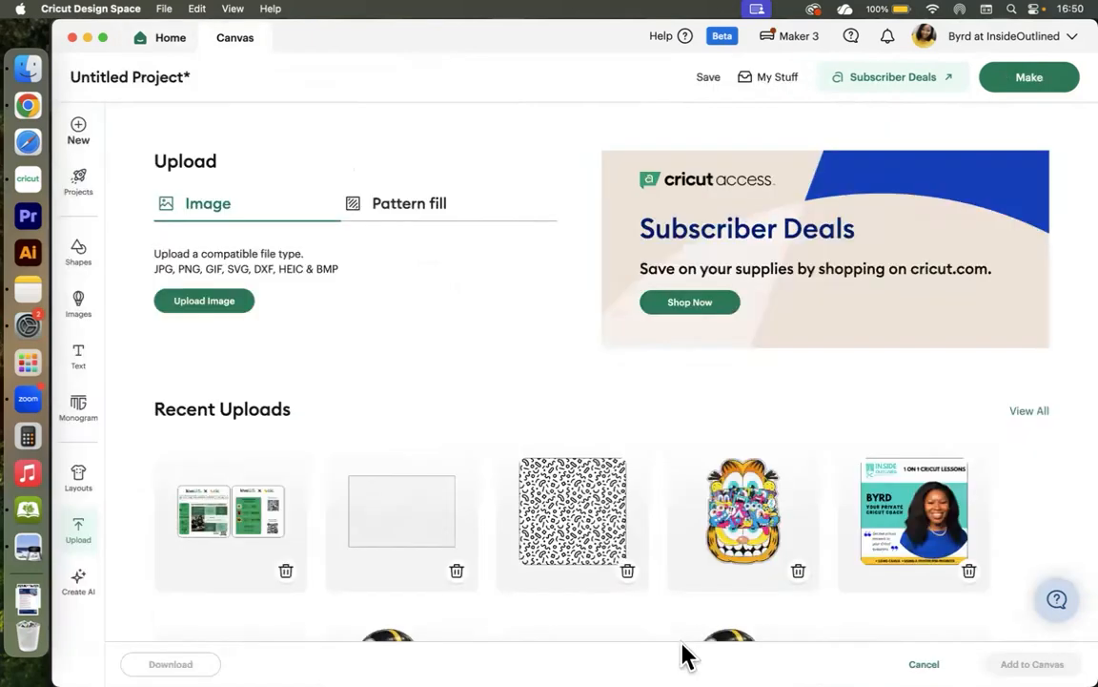
pyautogui.click(924, 663)
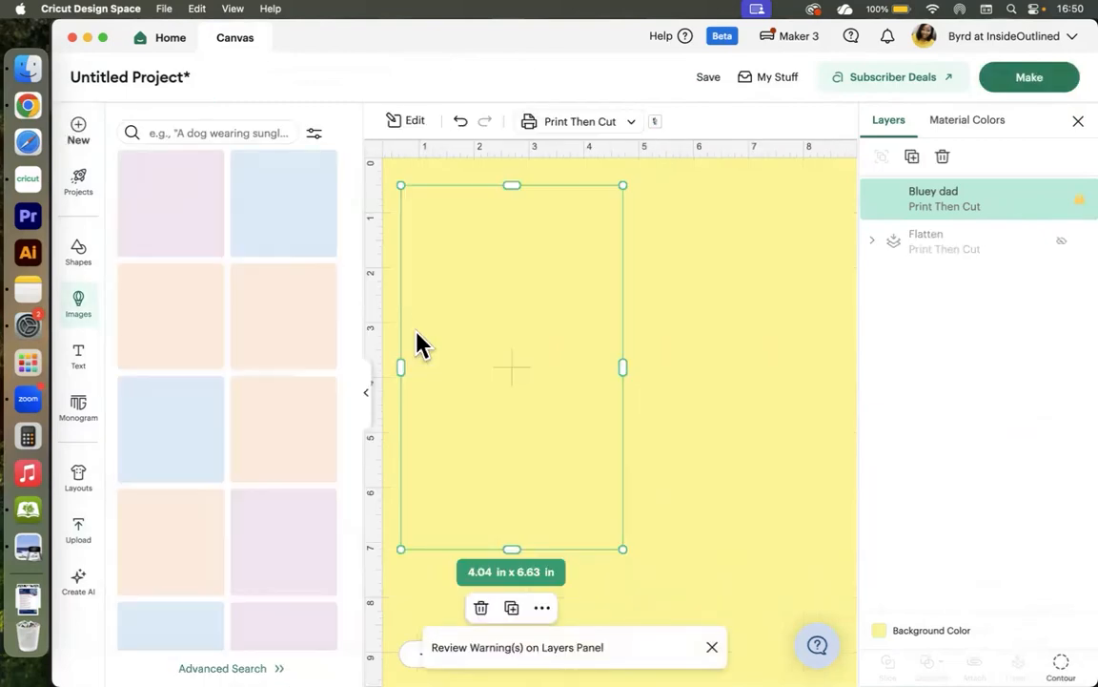
# Step: Move the "Bluey dad" image toward the middle of the canvas, to about X 4.18, Y 0.87 in
pyautogui.click(368, 391)
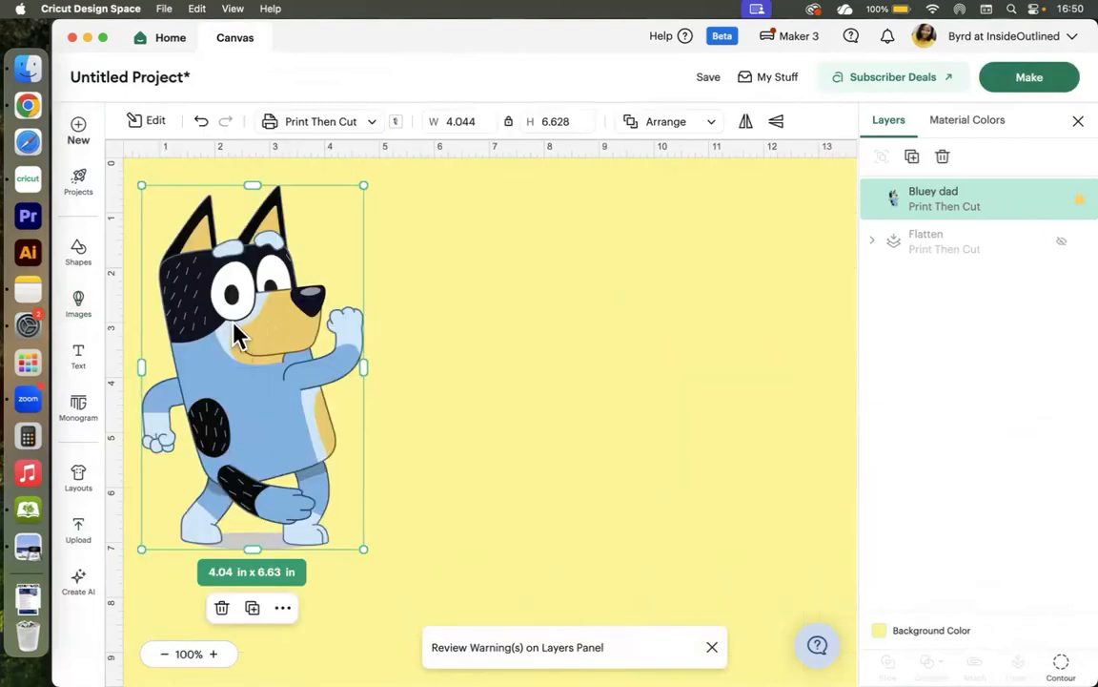
pyautogui.moveTo(235, 324); pyautogui.dragTo(365, 324)
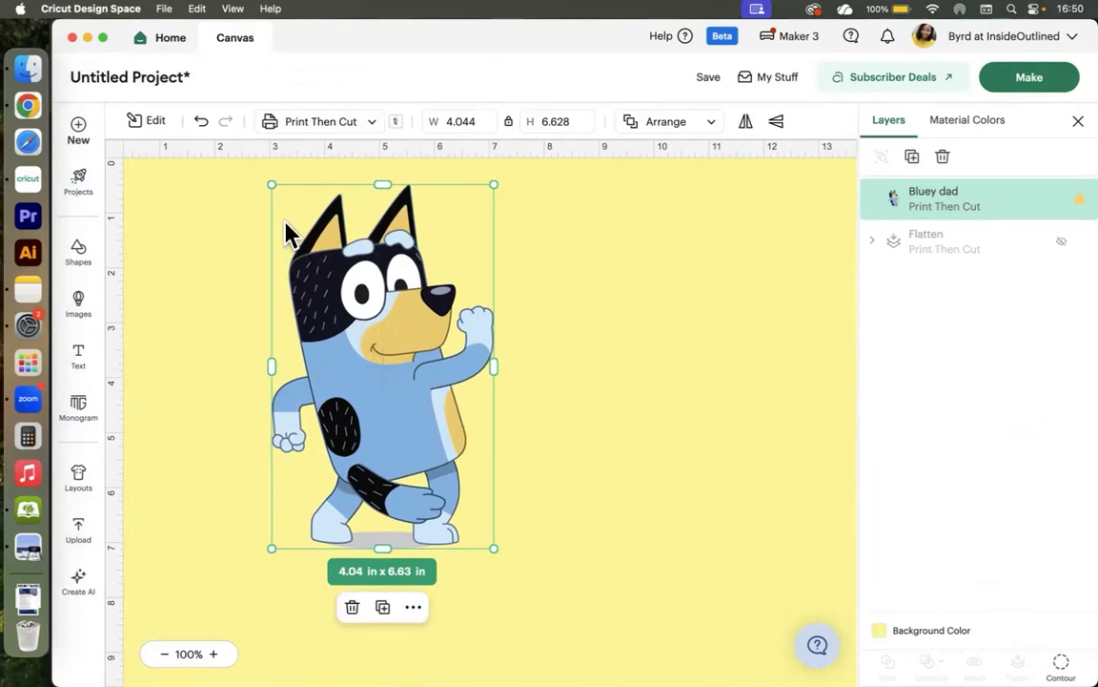
pyautogui.moveTo(466, 327); pyautogui.dragTo(522, 346)
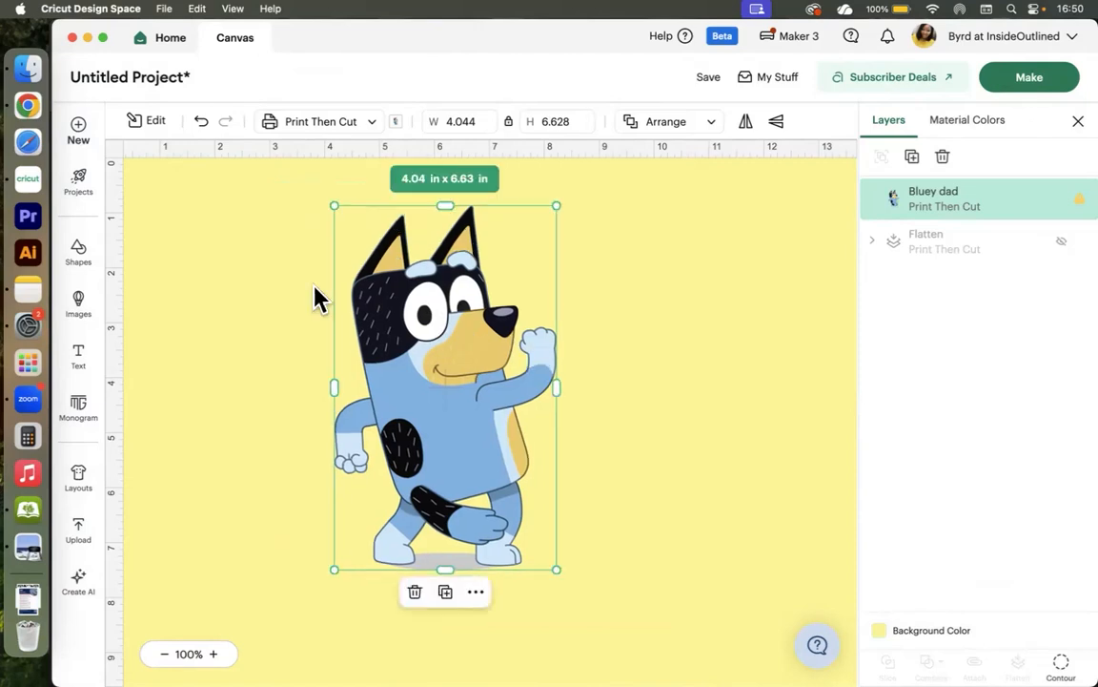
# Step: Apply a 0.056 in offset with rounded corners to the "Bluey dad" image
pyautogui.click(151, 121)
pyautogui.click(162, 444)
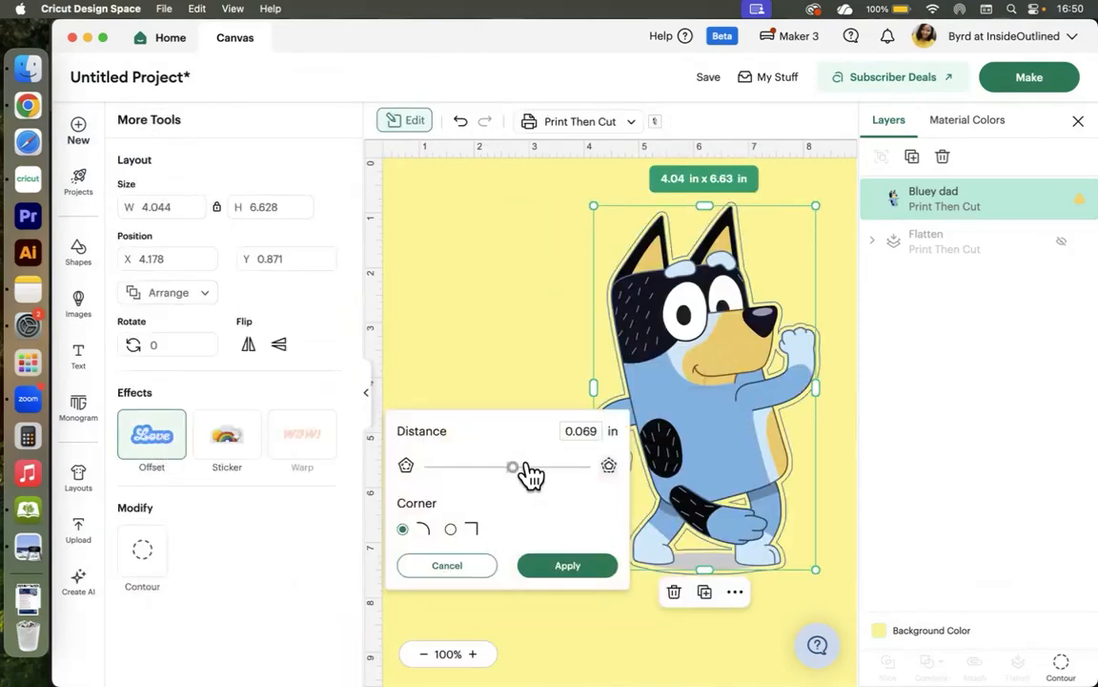
pyautogui.moveTo(518, 476)
pyautogui.mouseDown()
pyautogui.moveTo(530, 477)
pyautogui.moveTo(515, 474)
pyautogui.mouseUp()
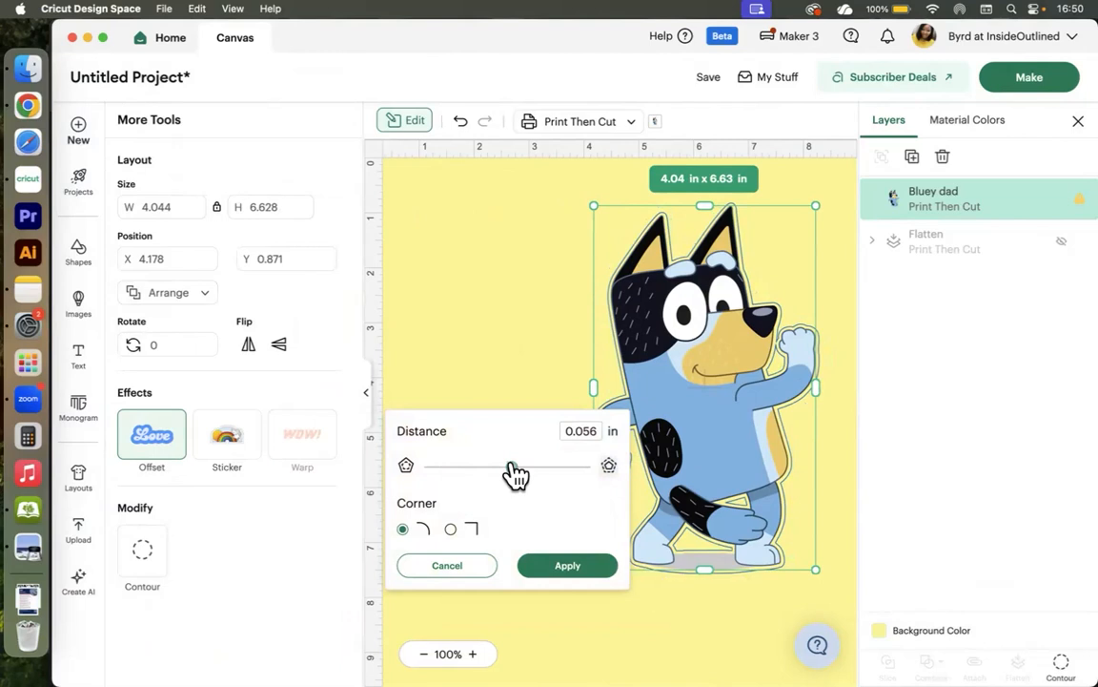
pyautogui.click(563, 569)
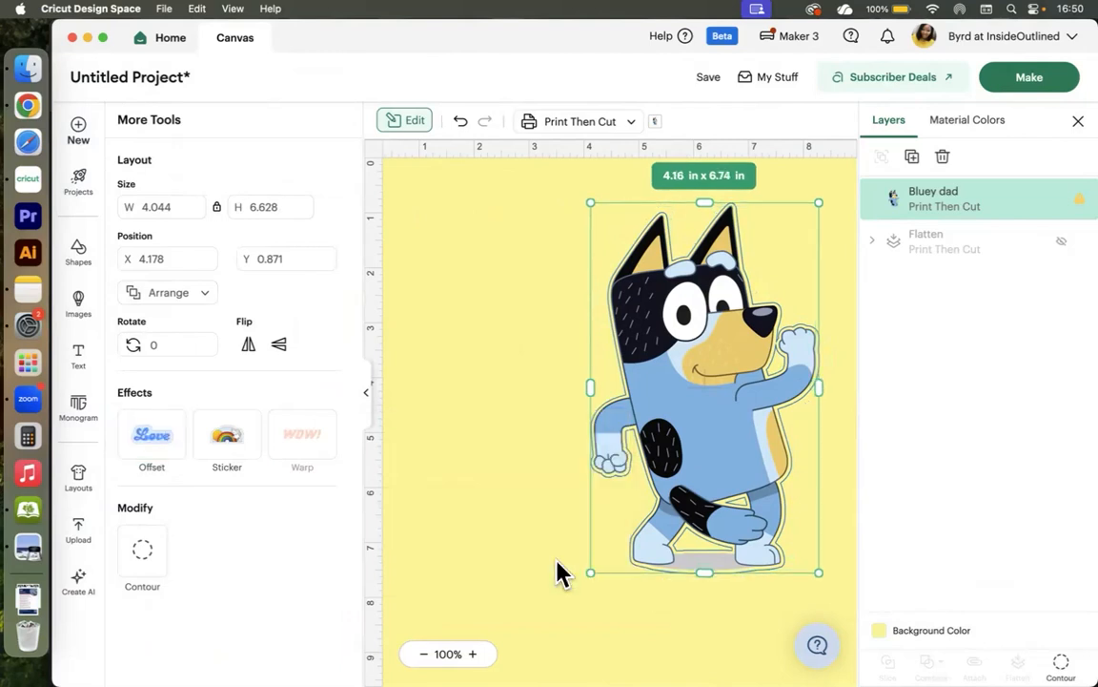
# Step: Color the offset behind the "Bluey dad" image black after trying white
pyautogui.click(656, 124)
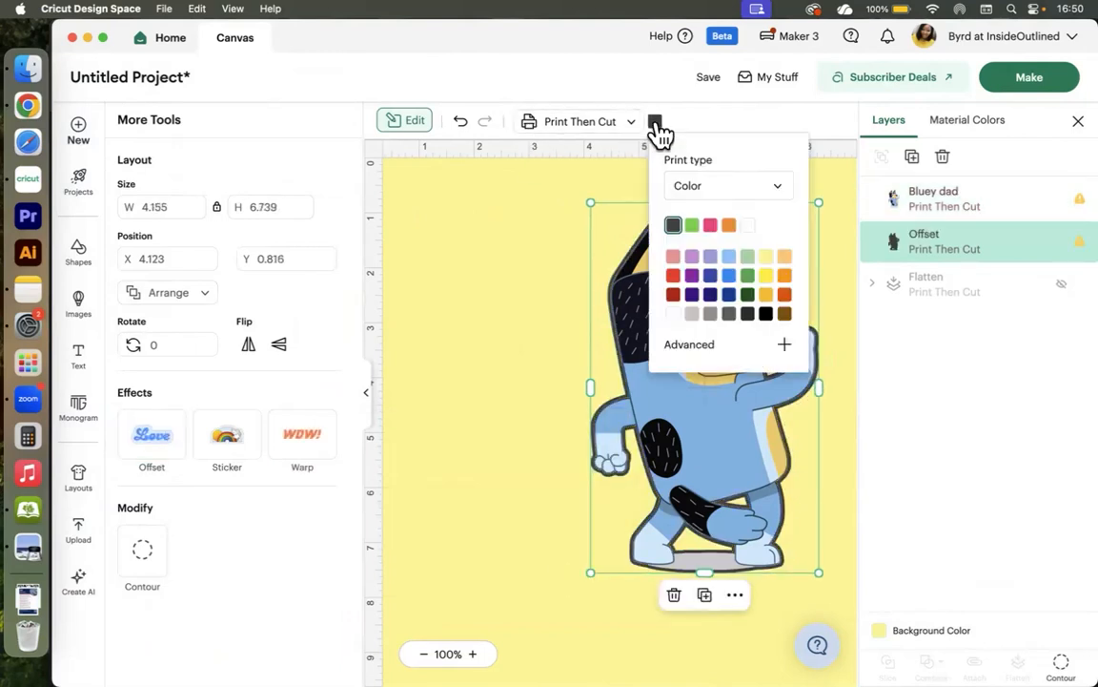
pyautogui.click(744, 227)
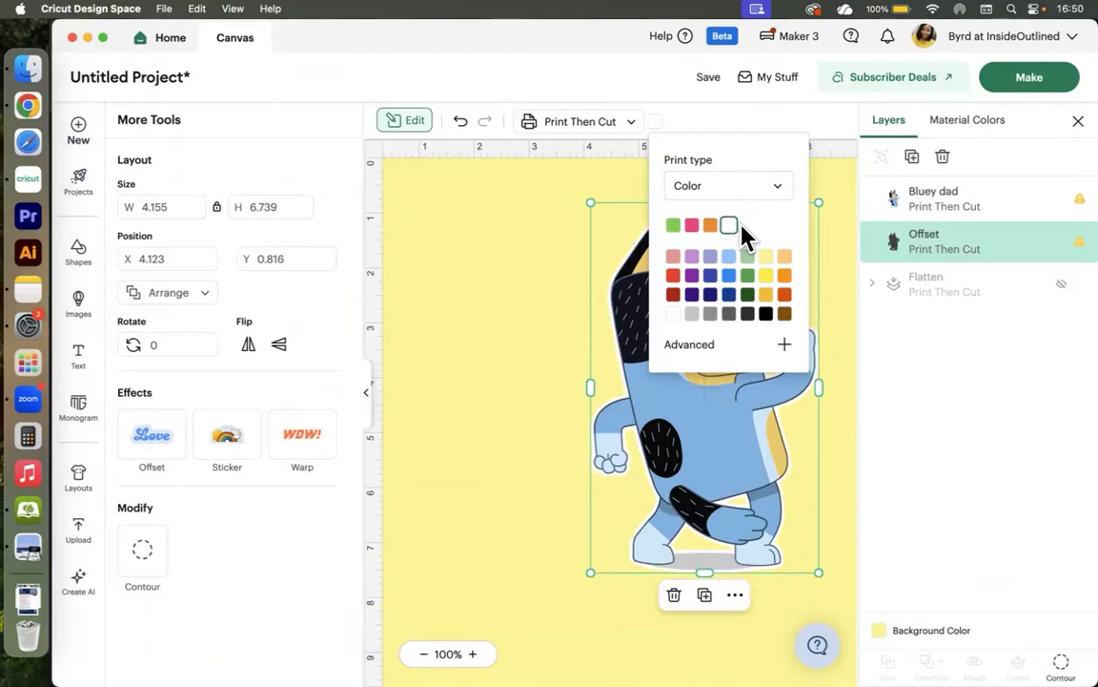
pyautogui.click(767, 317)
pyautogui.click(486, 350)
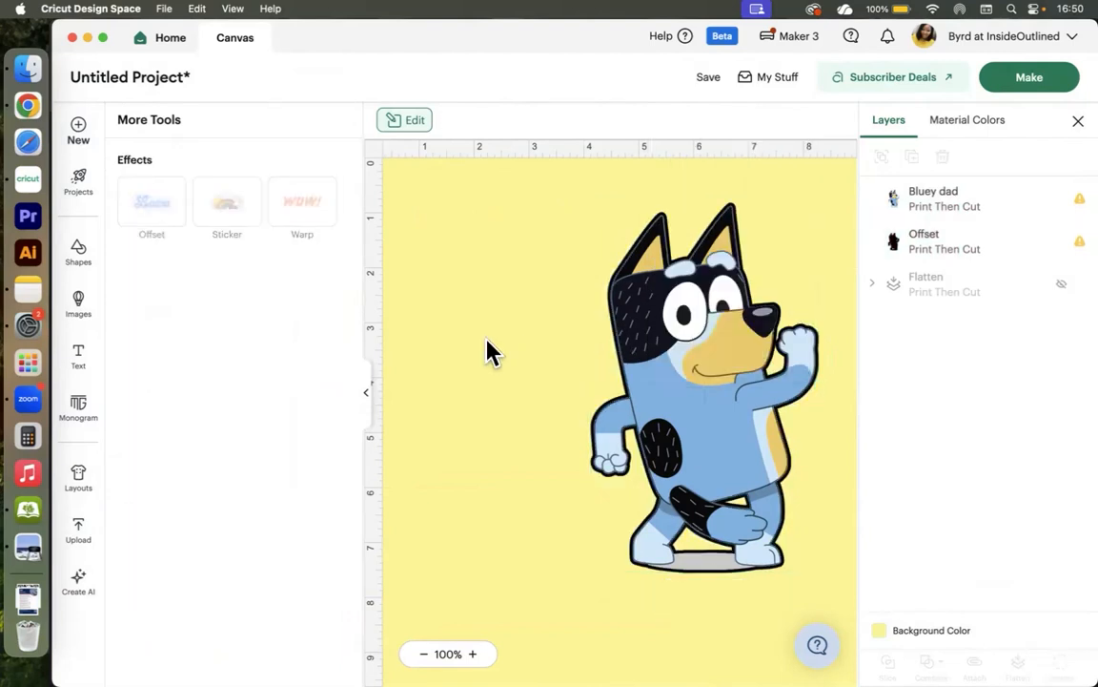
pyautogui.hscroll(3, 487, 351)
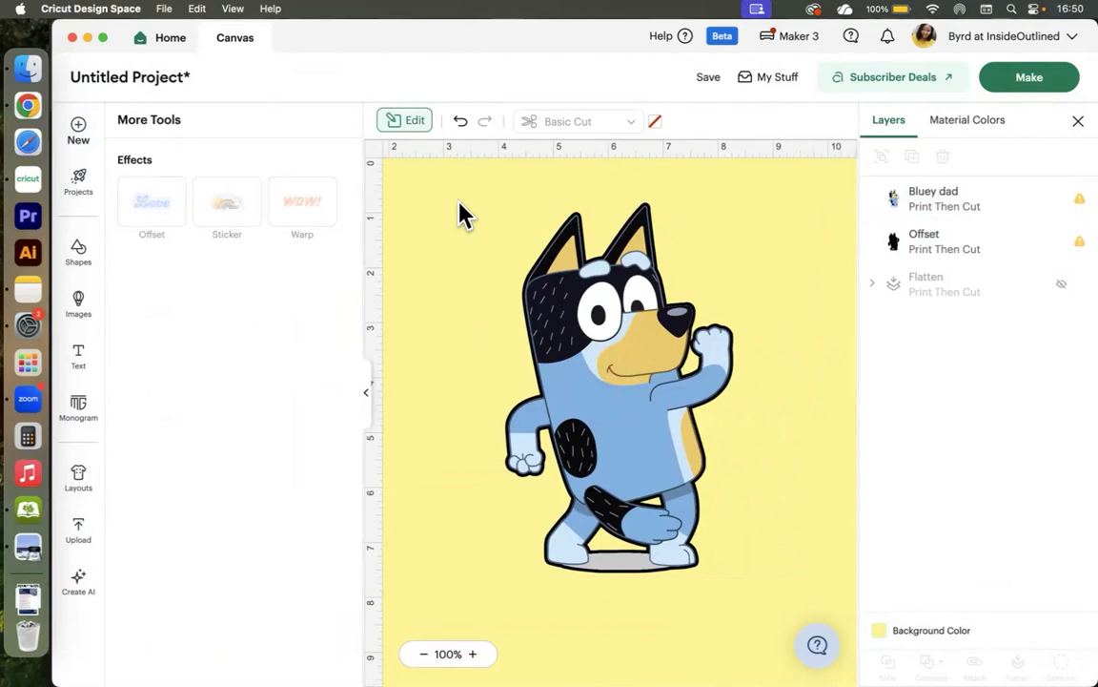
# Step: Flatten the "Bluey dad" image and its black offset into a single Print Then Cut layer
pyautogui.click(601, 373)
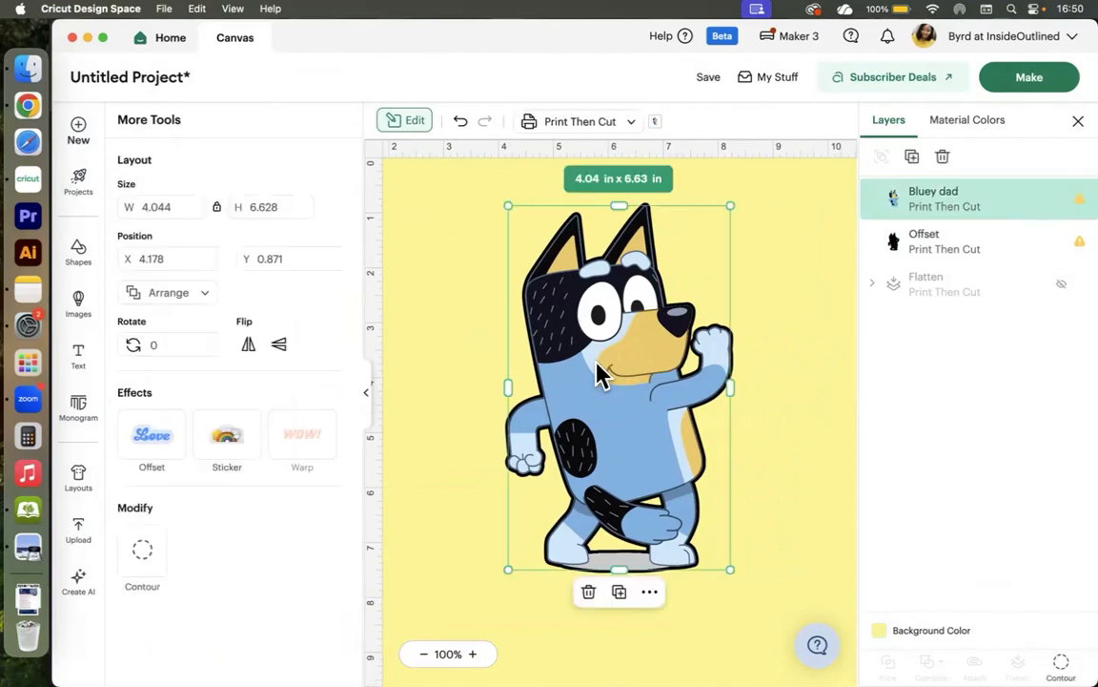
pyautogui.moveTo(429, 289); pyautogui.dragTo(744, 439)
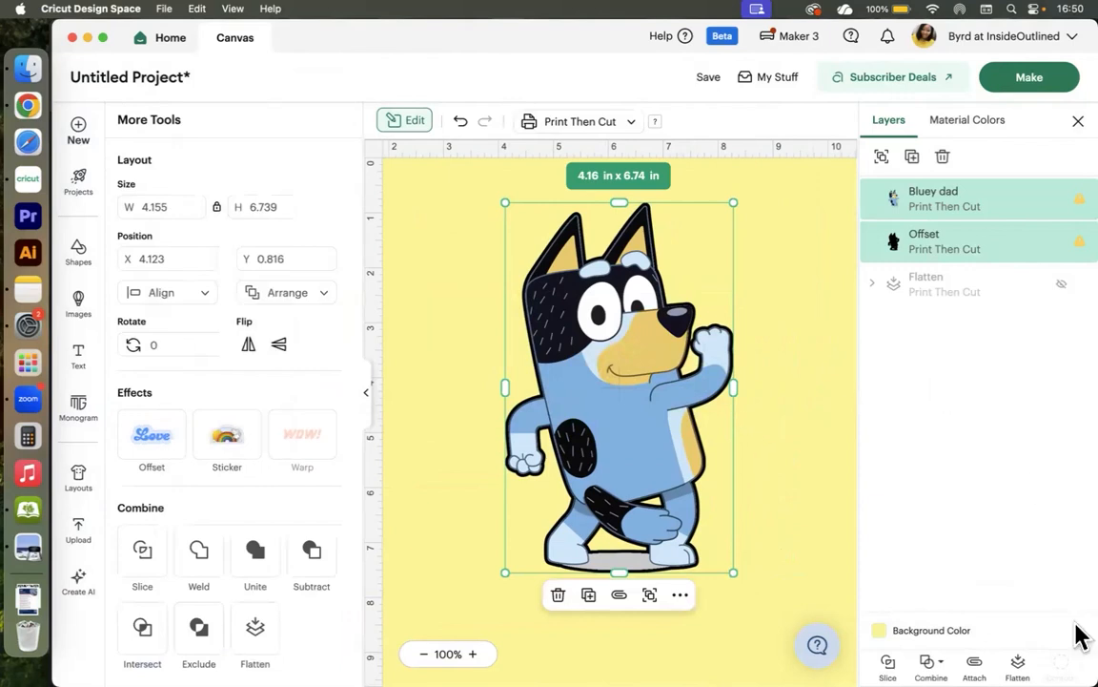
pyautogui.click(1018, 665)
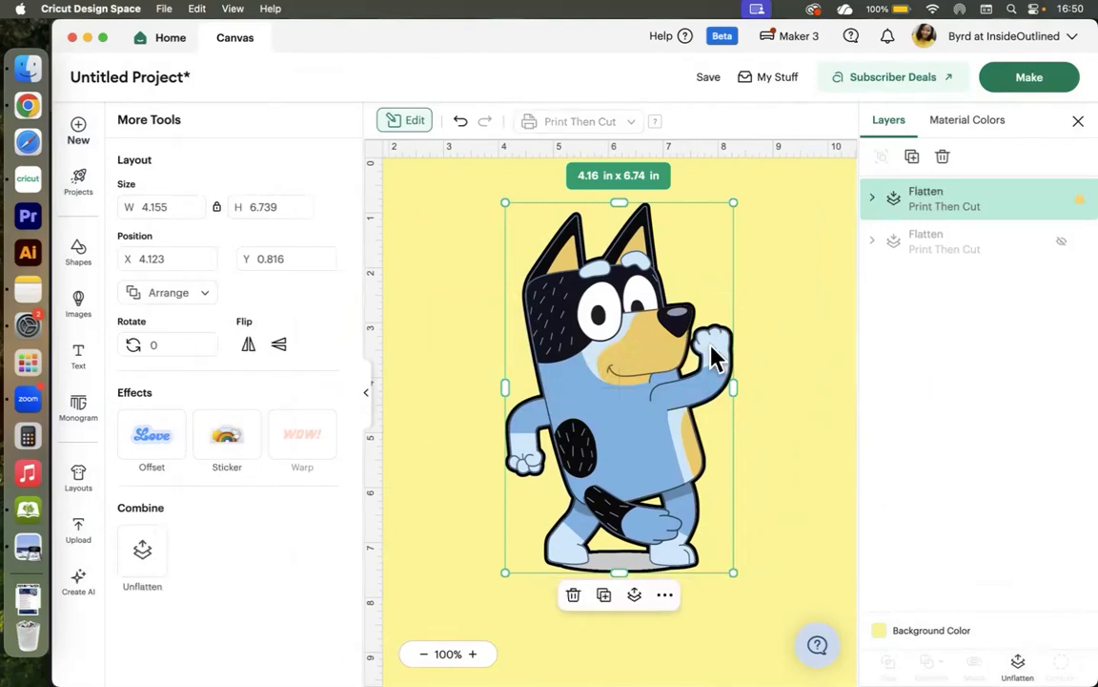
pyautogui.click(774, 341)
# Step: Delete the flattened "Bluey dad" design from the canvas and open the full collection of uploaded images
pyautogui.click(637, 324)
pyautogui.press('Delete')
pyautogui.click(79, 539)
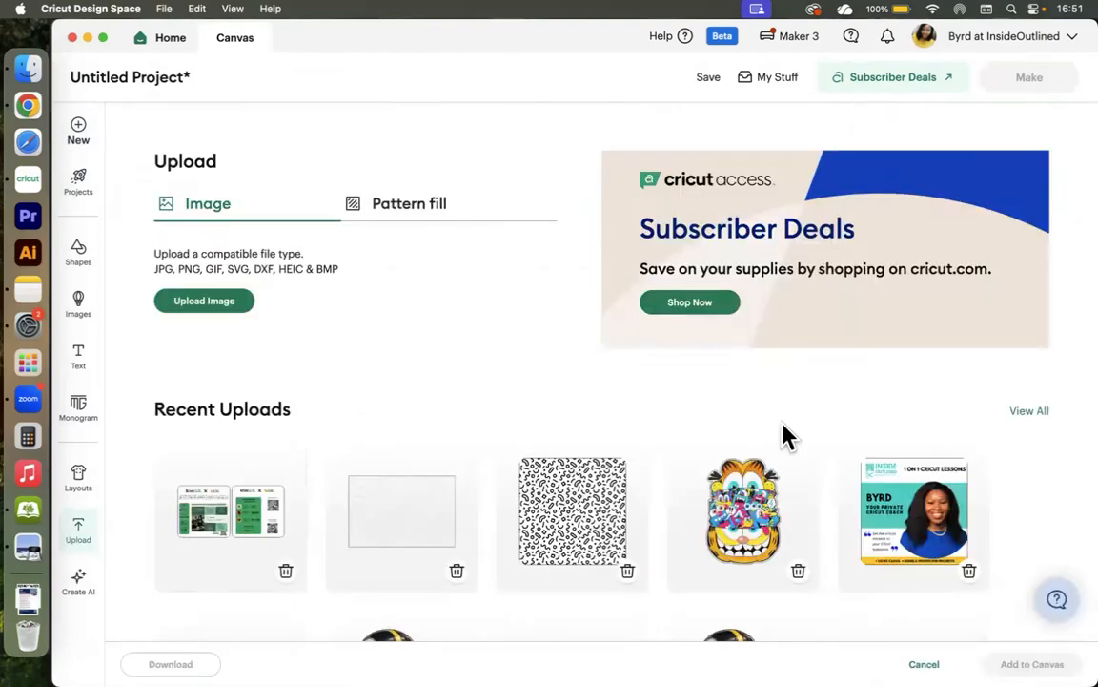
pyautogui.click(1028, 412)
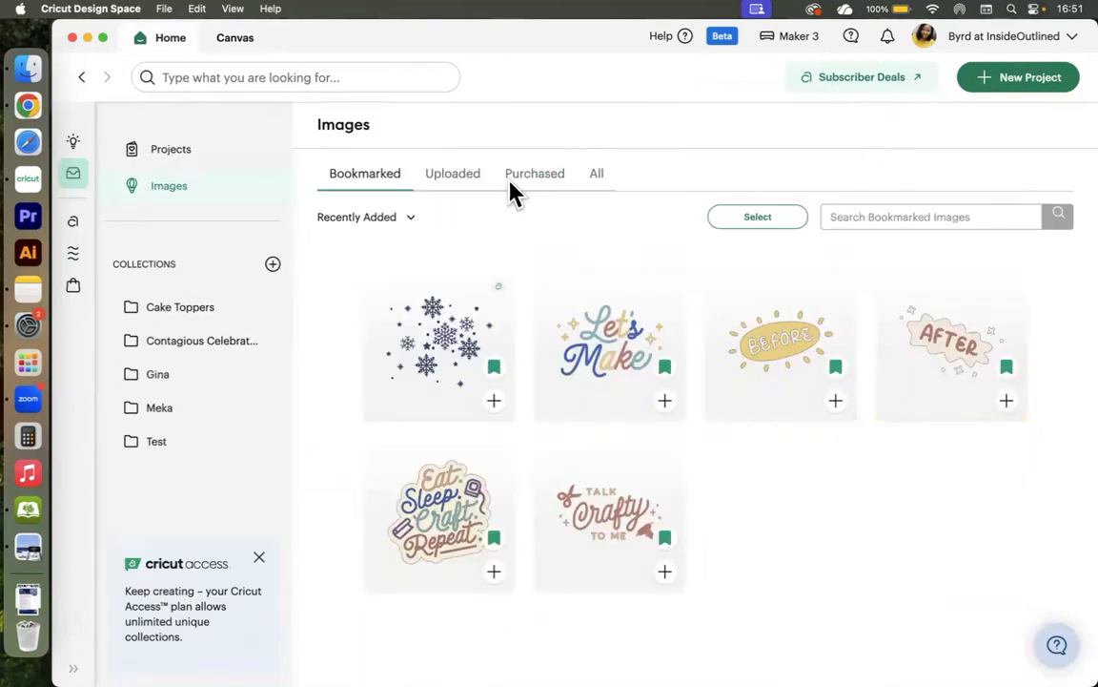
pyautogui.click(457, 177)
# Step: Find the uploaded full-length photo of a woman in a rust-red sweater dress, add it to the canvas and return to the project
pyautogui.scroll(-10, 580, 422)
pyautogui.scroll(-20, 581, 422)
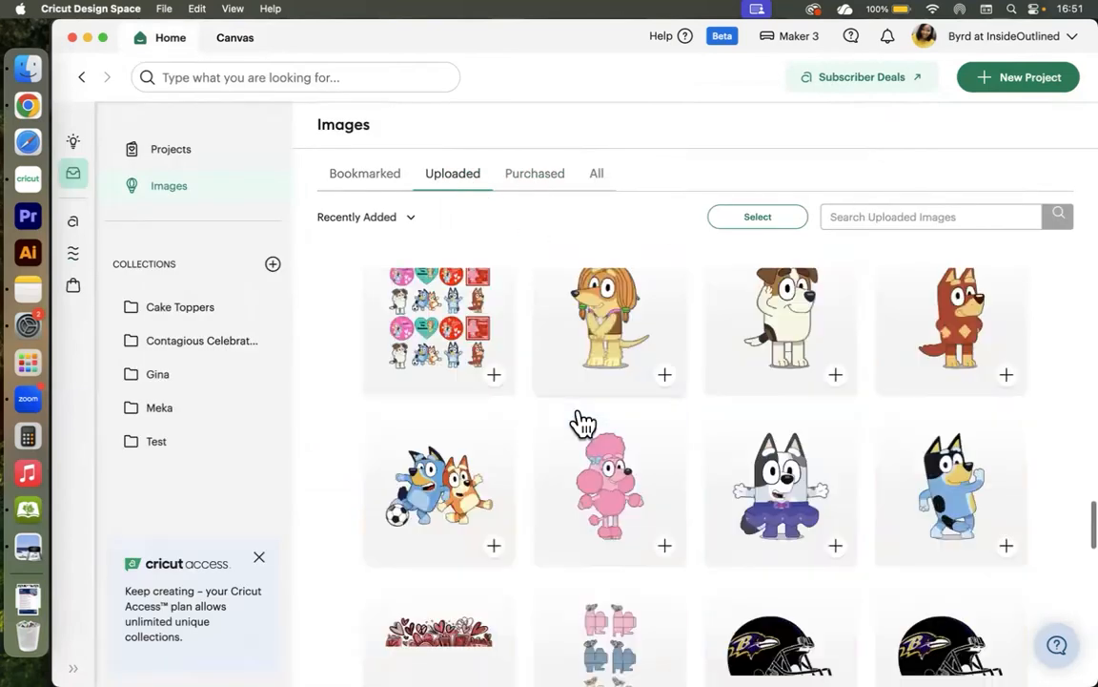
pyautogui.scroll(15, 581, 422)
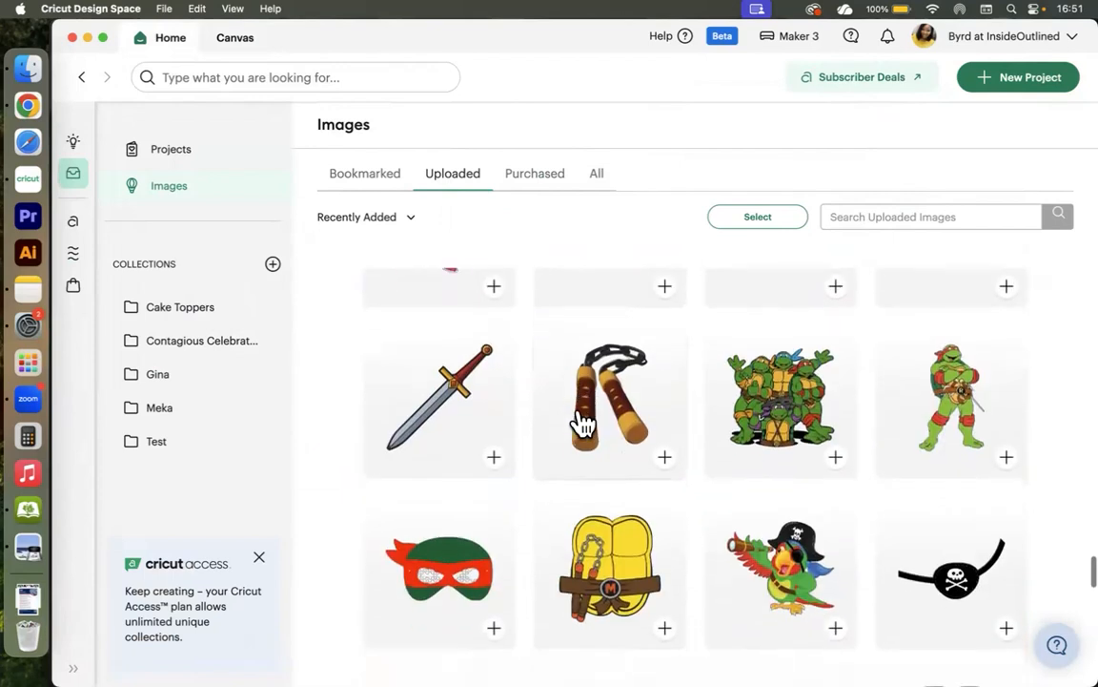
pyautogui.scroll(10, 580, 421)
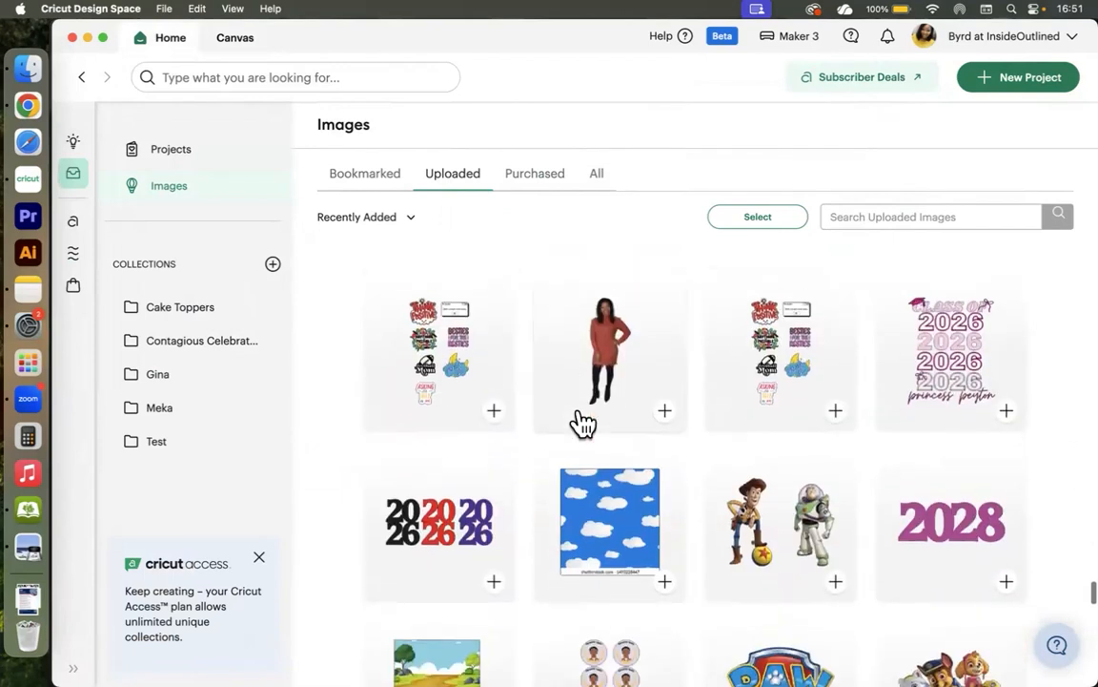
pyautogui.click(664, 452)
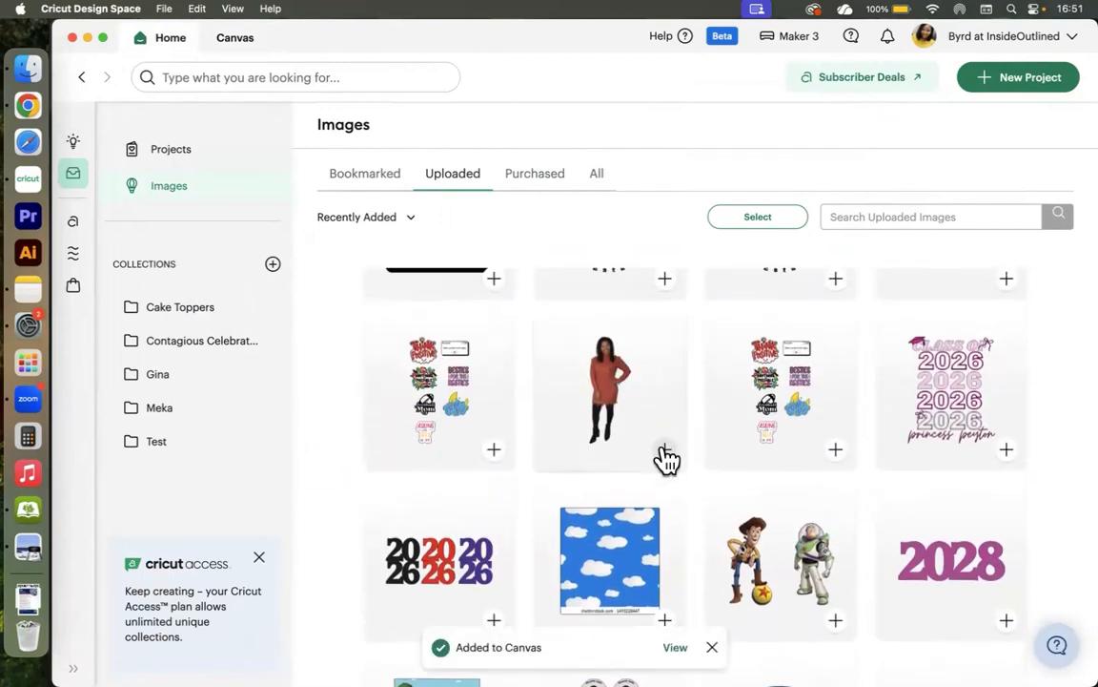
pyautogui.click(675, 646)
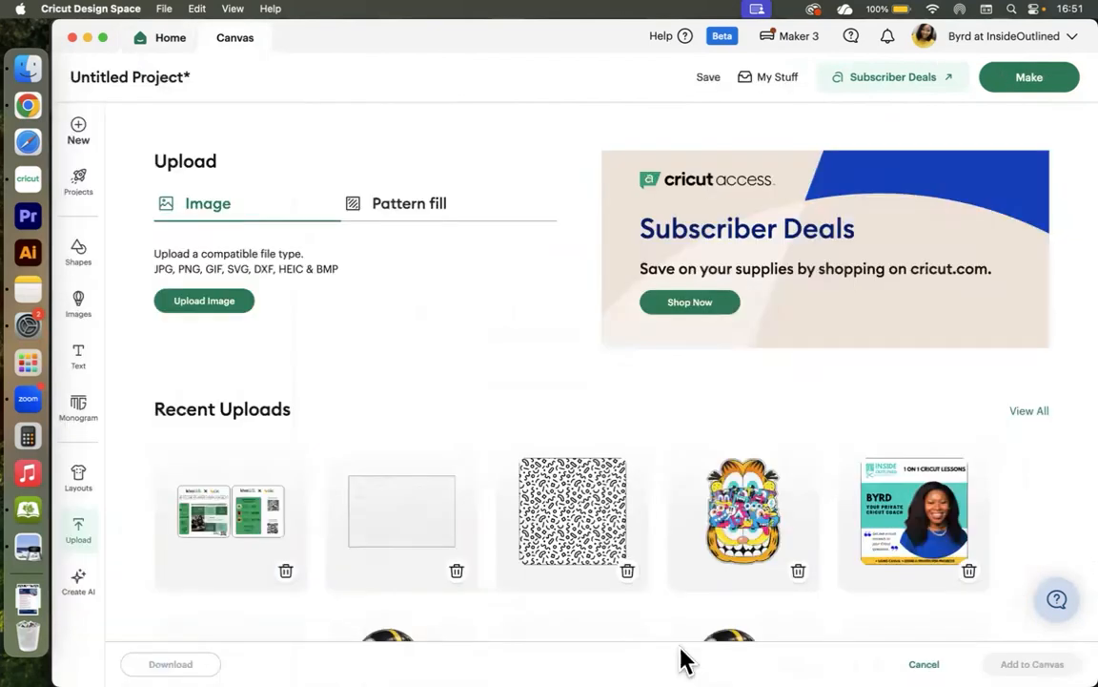
pyautogui.click(924, 663)
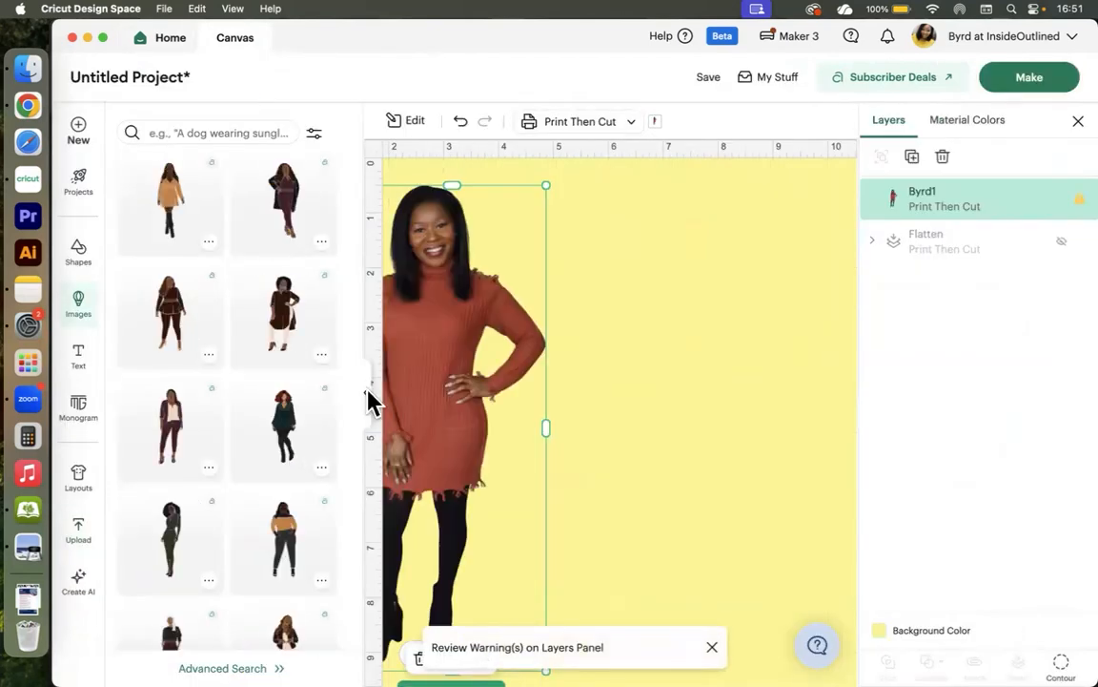
# Step: Resize the woman's photo to about 2.64 x 6.83 in and move it to about X 6.45, Y 0.42 in
pyautogui.click(371, 401)
pyautogui.moveTo(191, 334); pyautogui.dragTo(451, 329)
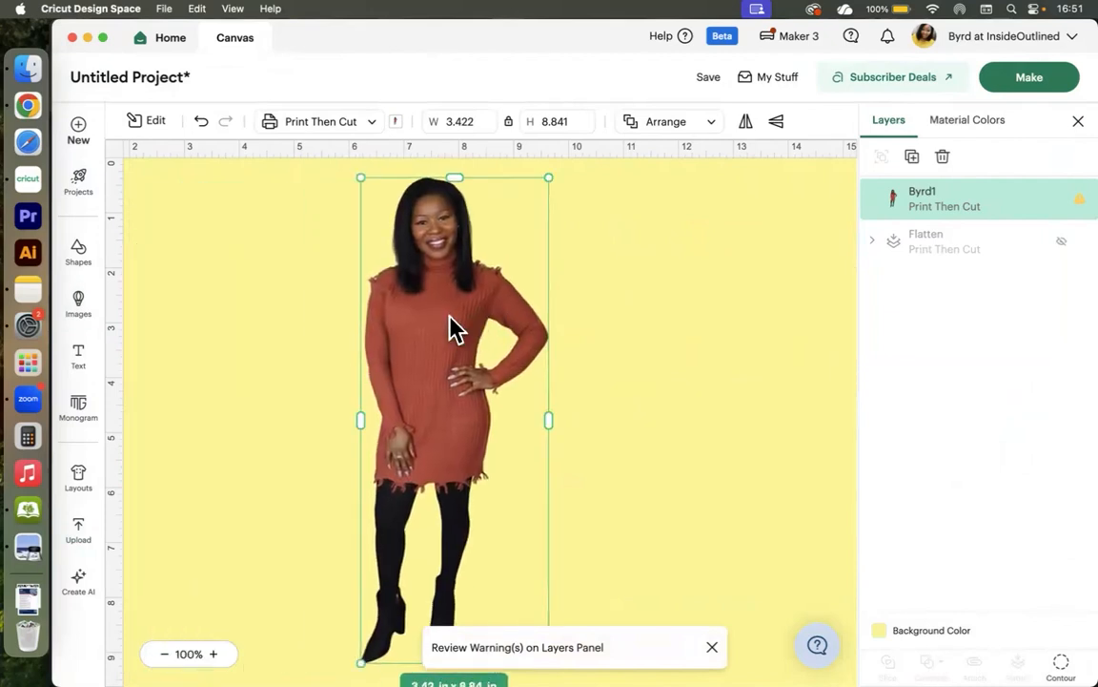
pyautogui.moveTo(542, 173); pyautogui.dragTo(486, 297)
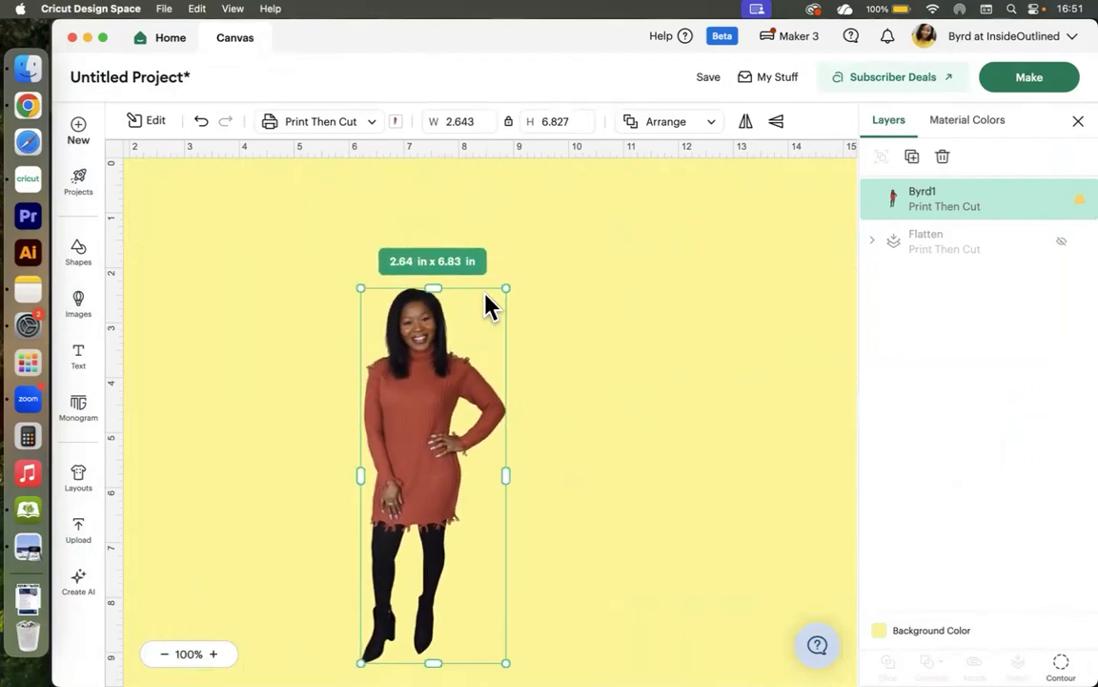
pyautogui.moveTo(439, 366); pyautogui.dragTo(455, 268)
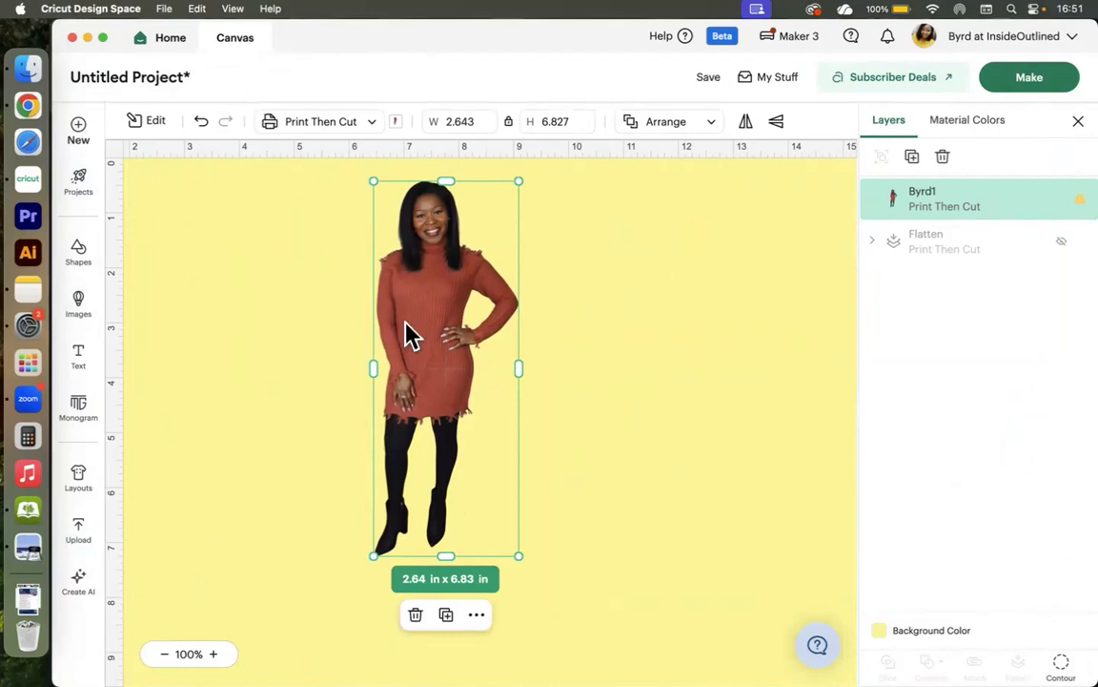
# Step: Apply a 0.069 in offset with rounded corners to the woman's photo
pyautogui.click(149, 122)
pyautogui.click(172, 457)
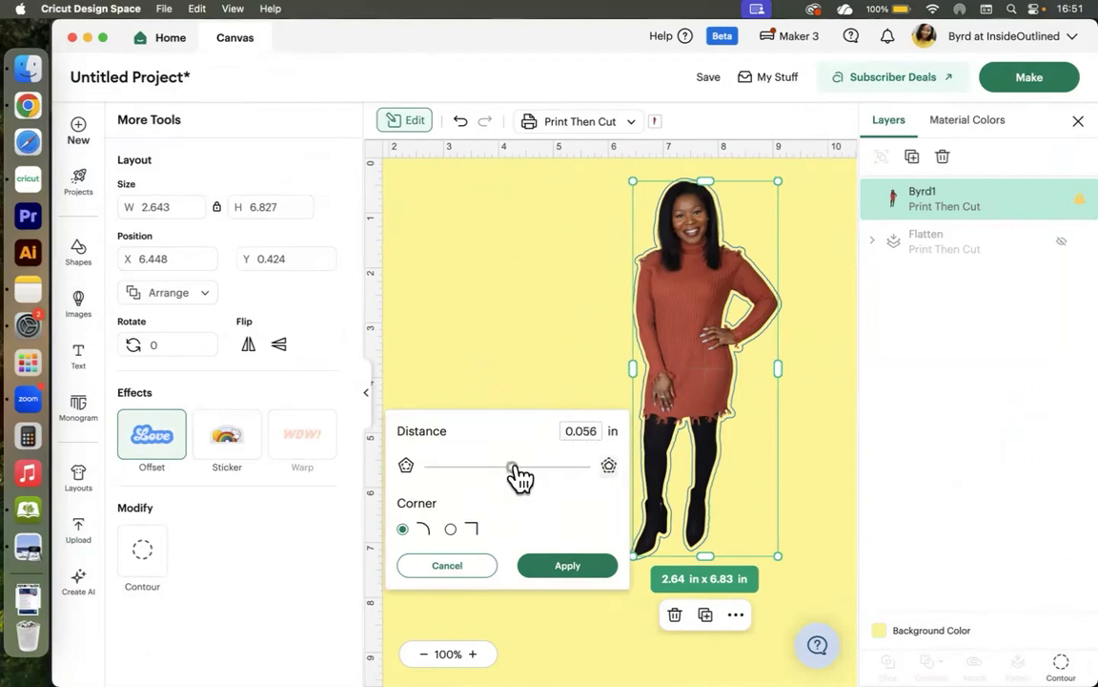
pyautogui.moveTo(516, 466)
pyautogui.mouseDown()
pyautogui.moveTo(560, 468)
pyautogui.moveTo(518, 478)
pyautogui.mouseUp()
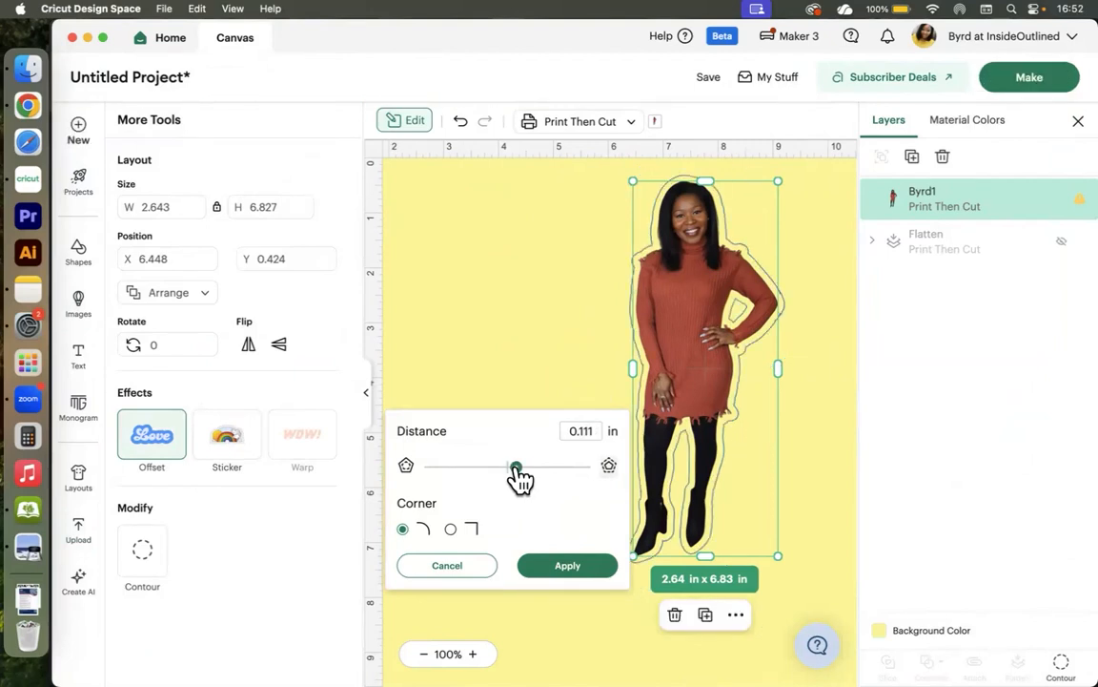
pyautogui.moveTo(520, 480); pyautogui.dragTo(516, 481)
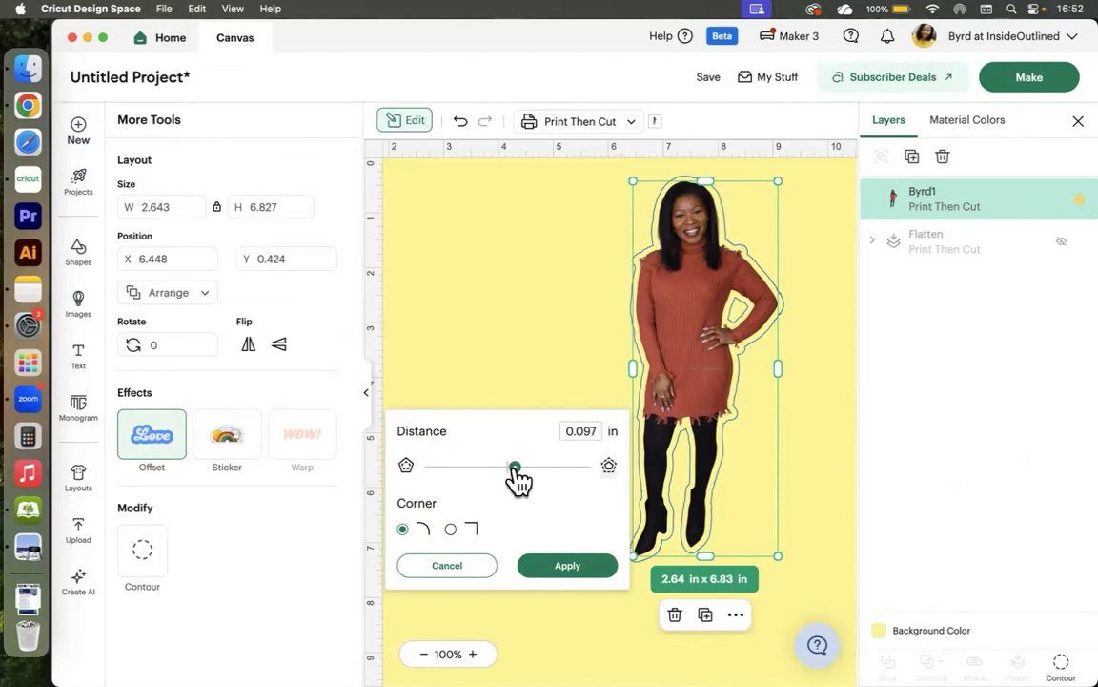
pyautogui.moveTo(516, 480); pyautogui.dragTo(515, 478)
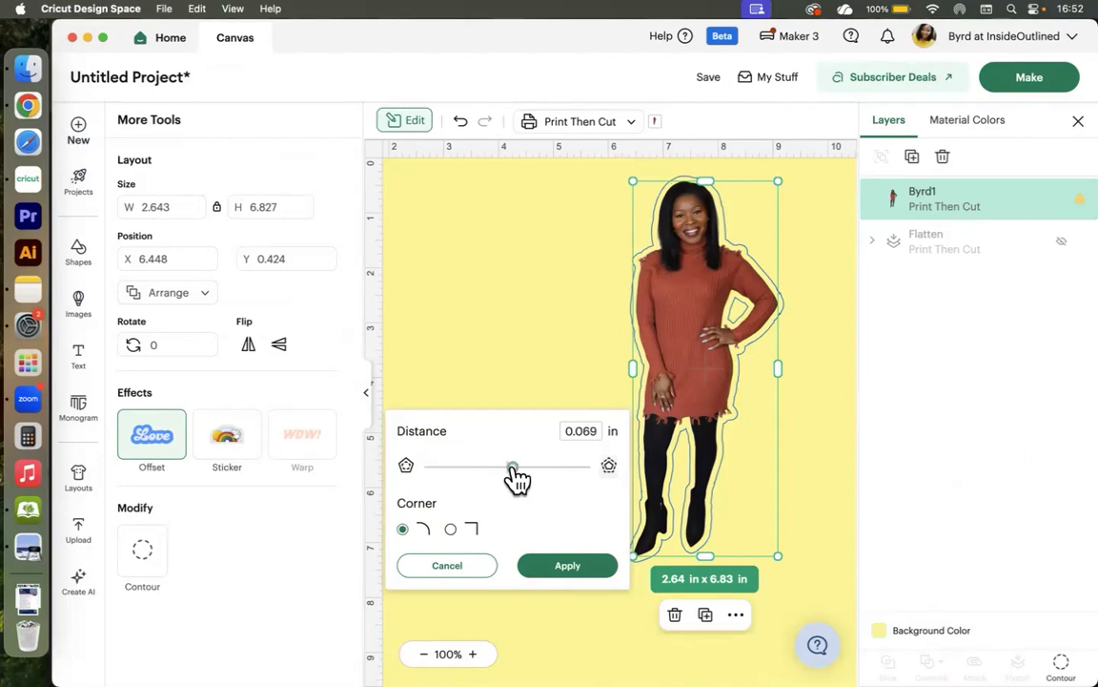
pyautogui.click(569, 568)
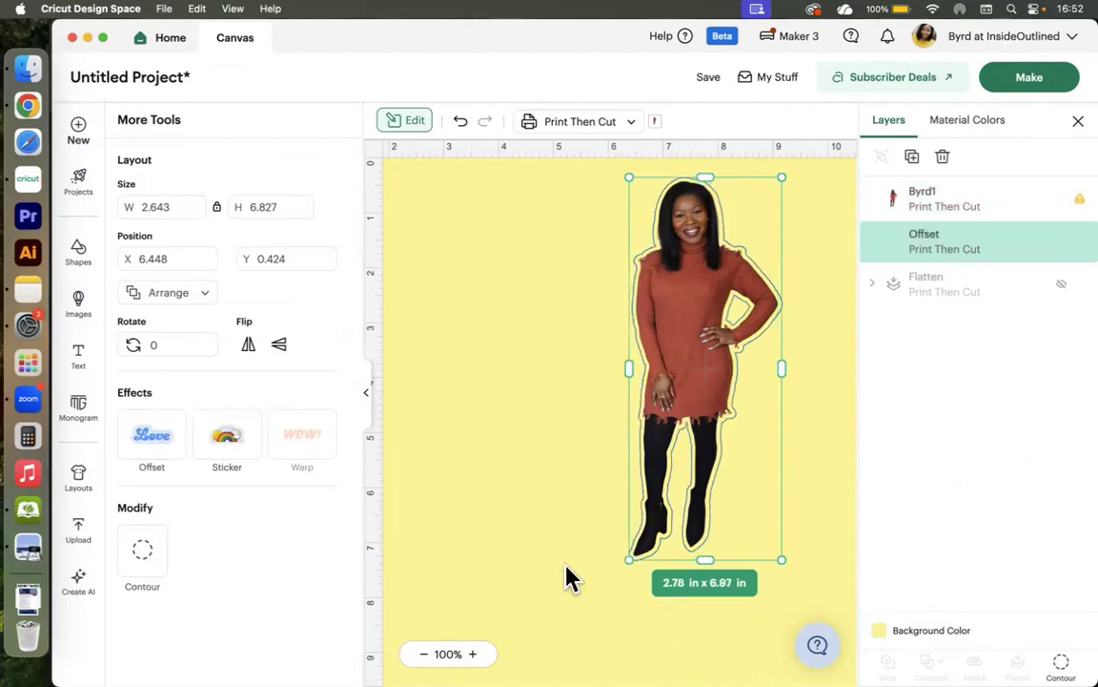
# Step: Color the offset behind the woman's photo black
pyautogui.click(657, 126)
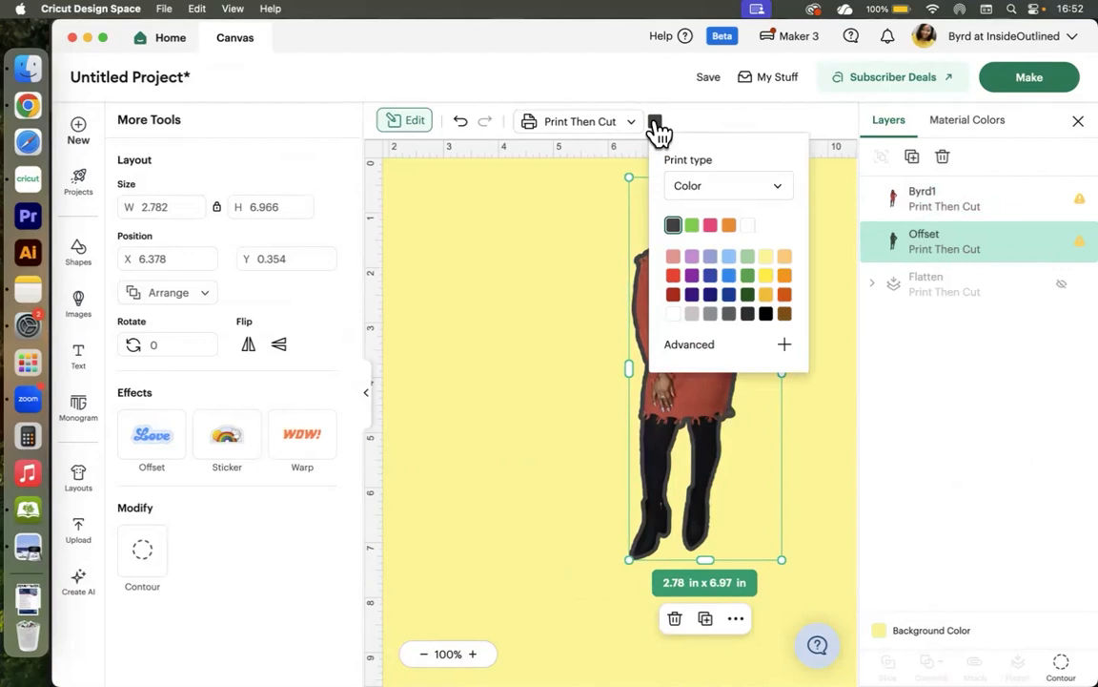
pyautogui.click(766, 315)
pyautogui.click(560, 337)
pyautogui.click(557, 338)
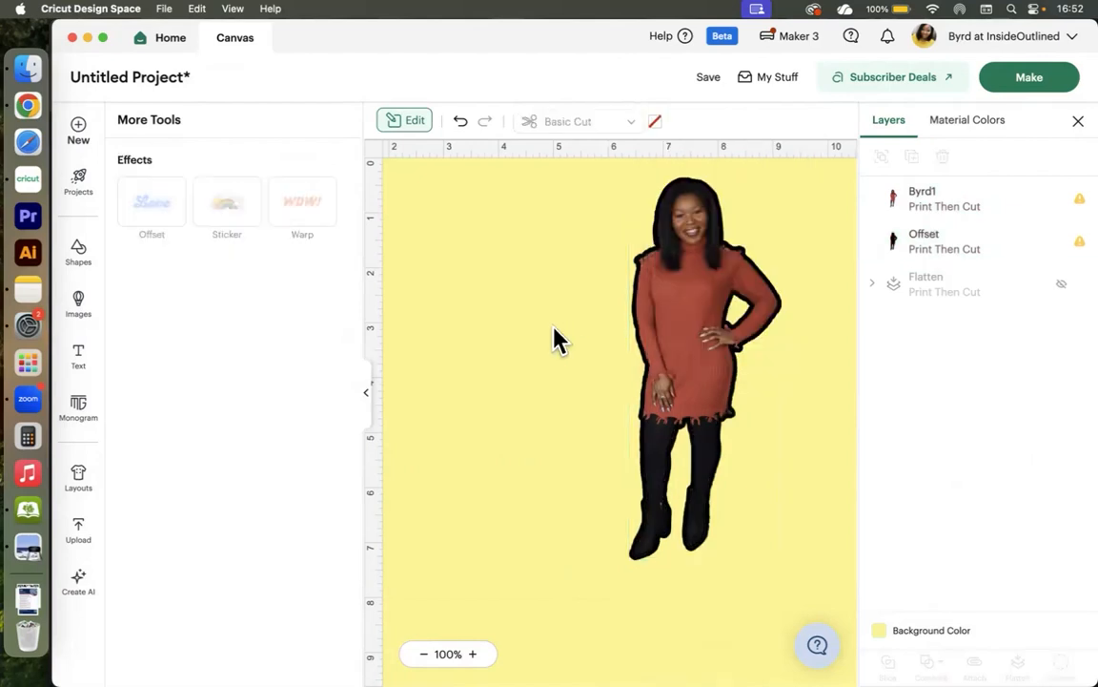
# Step: Try pink and blue as the color of the offset around the woman's photo
pyautogui.click(778, 298)
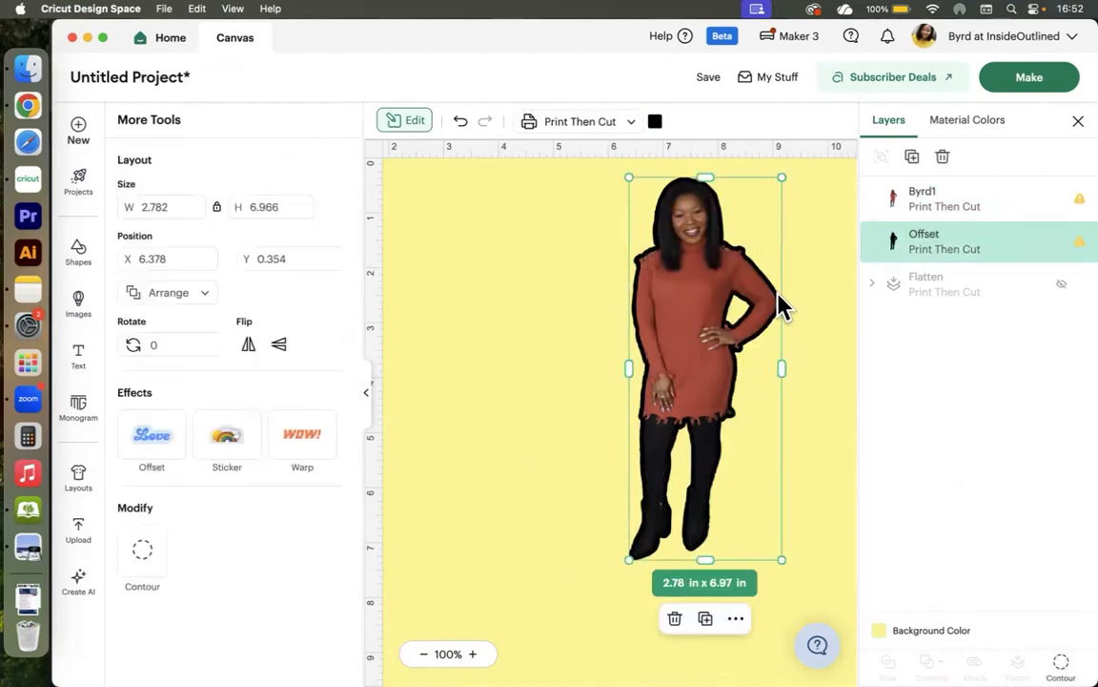
pyautogui.click(656, 122)
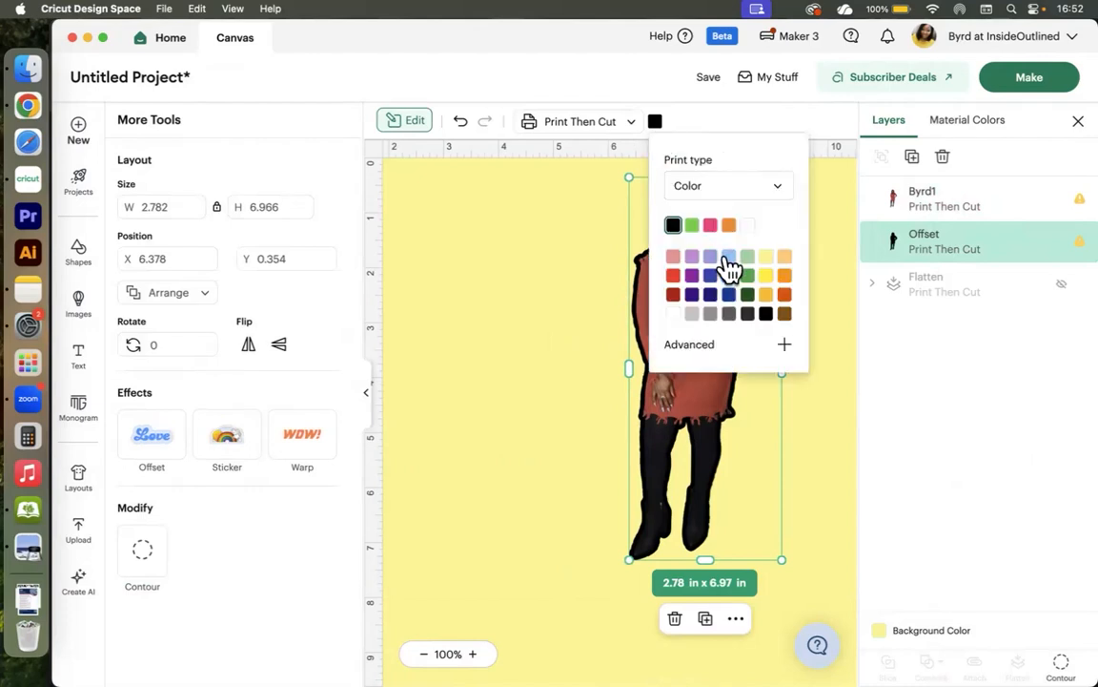
pyautogui.click(711, 229)
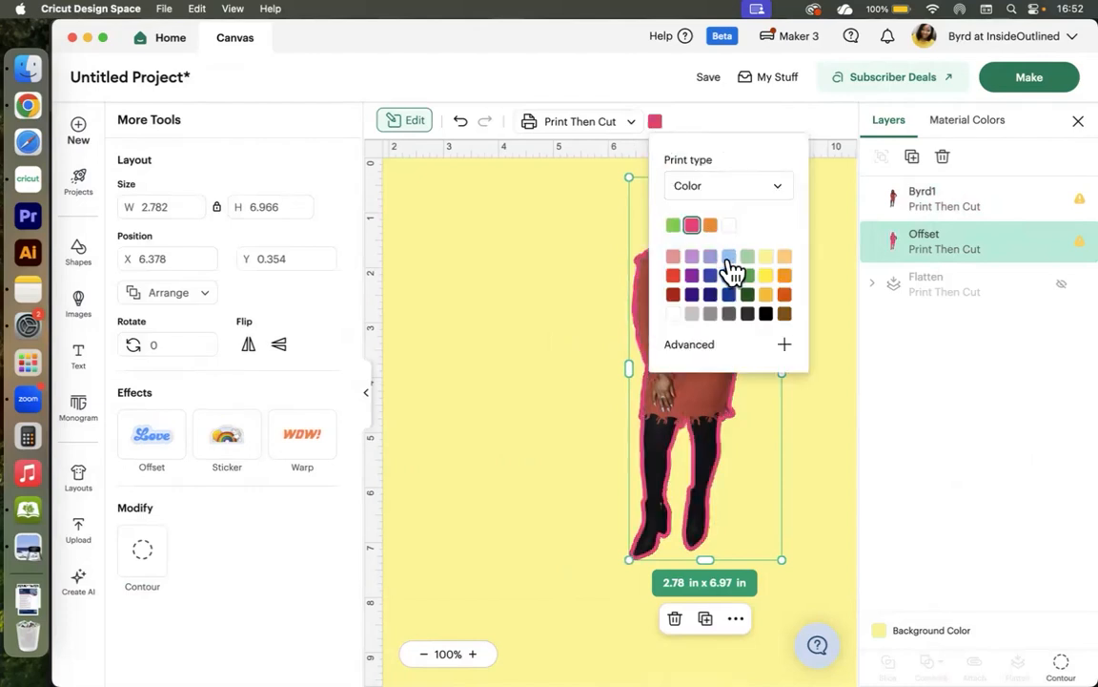
pyautogui.click(710, 225)
pyautogui.click(728, 276)
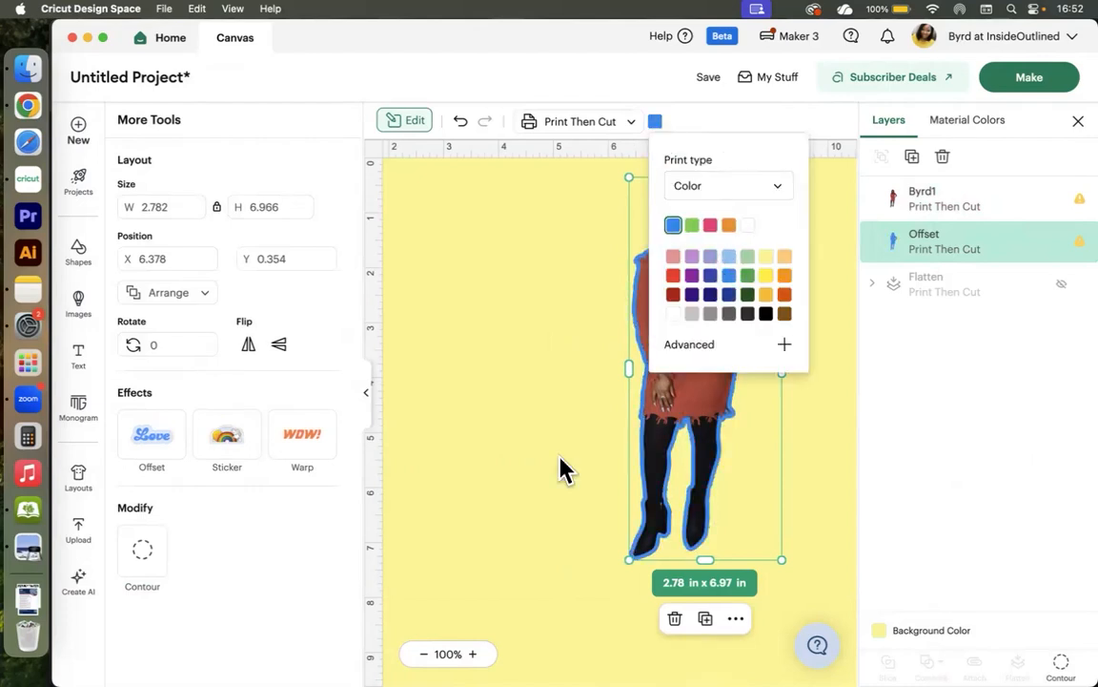
# Step: Color the offset around the woman's photo white
pyautogui.hscroll(5, 561, 467)
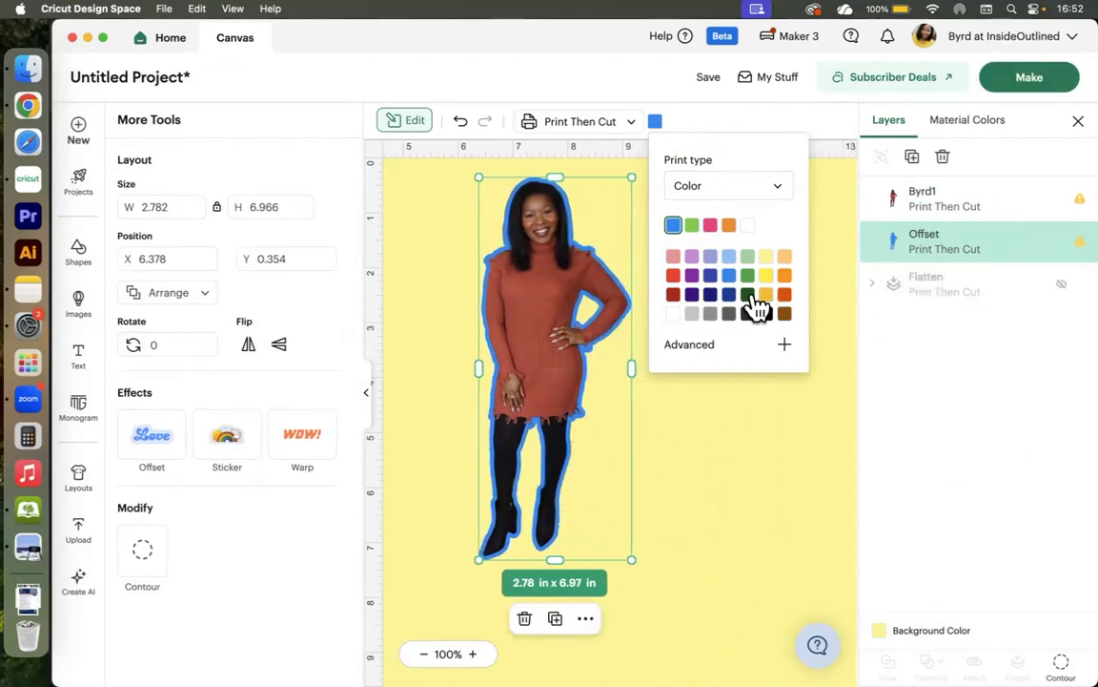
pyautogui.click(750, 229)
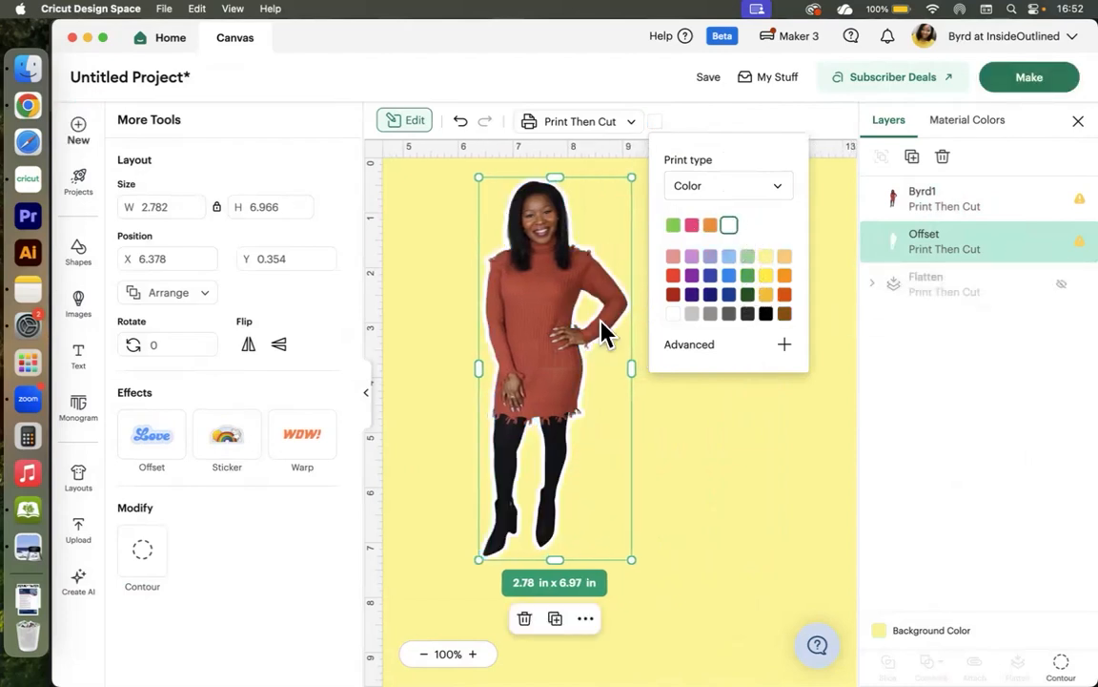
pyautogui.click(699, 424)
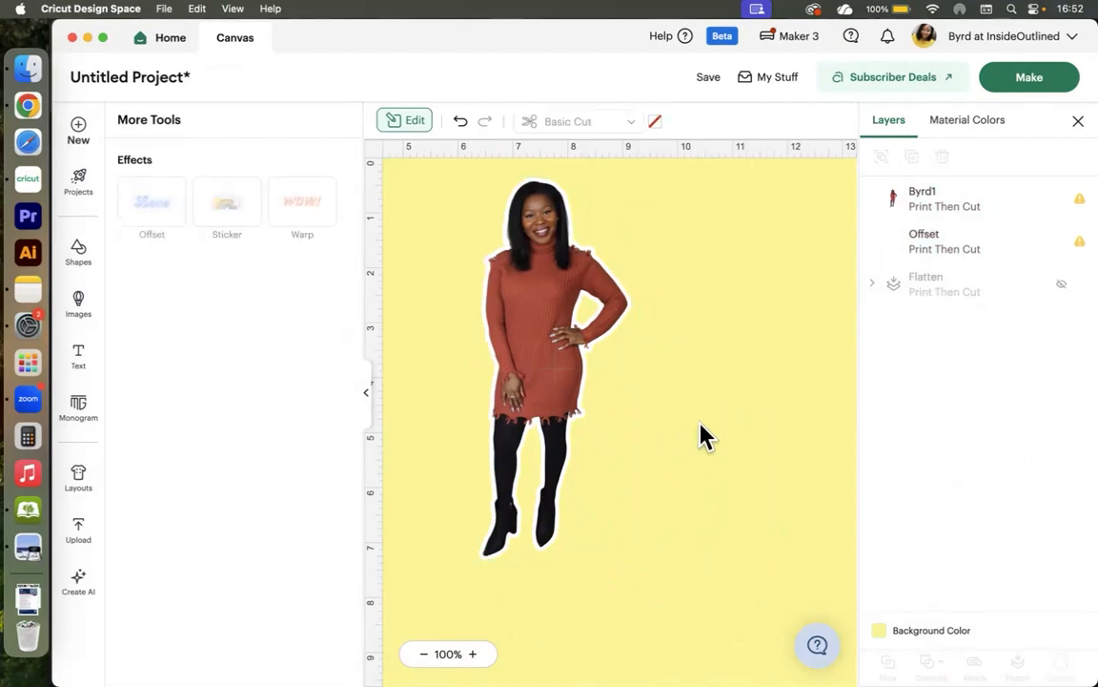
# Step: Flatten the woman's photo and its white offset into one Print Then Cut layer and close the editing tools
pyautogui.click(540, 319)
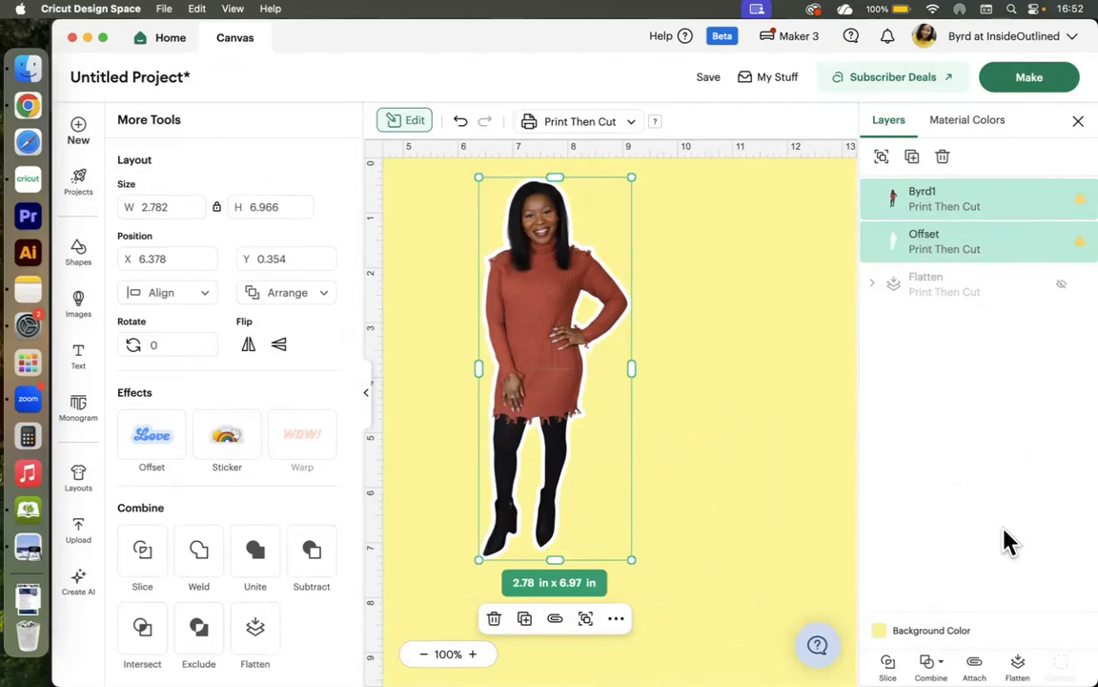
pyautogui.click(1018, 665)
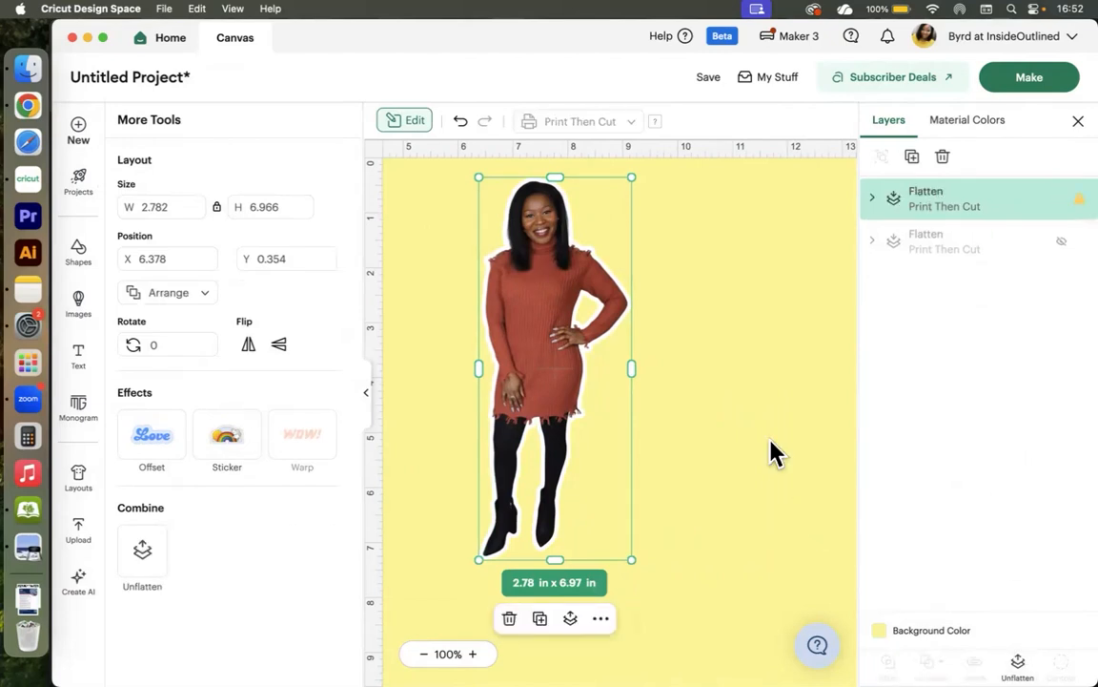
pyautogui.click(762, 412)
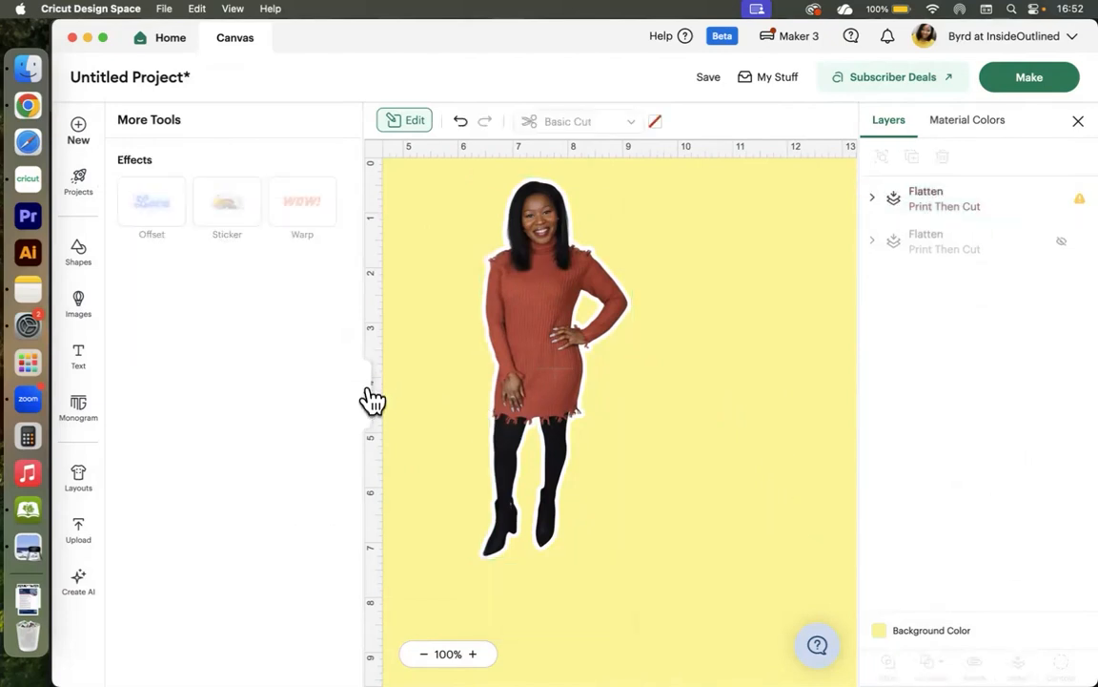
pyautogui.click(369, 396)
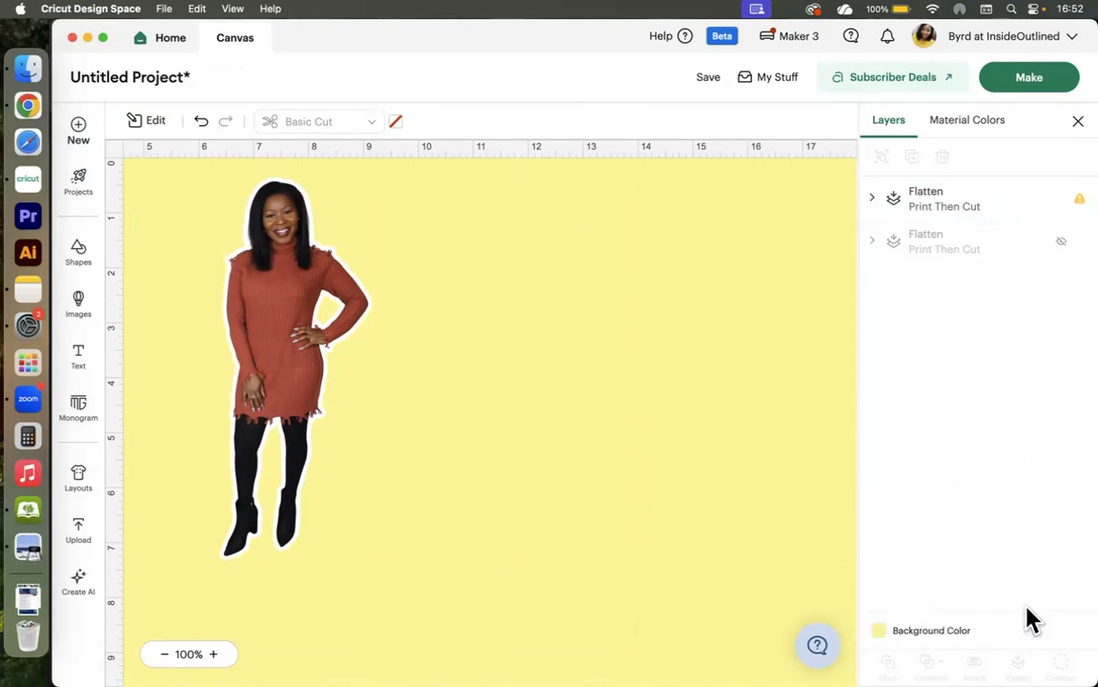
# Step: Change the canvas background color to brown after trying blue, green, yellow and orange
pyautogui.click(880, 630)
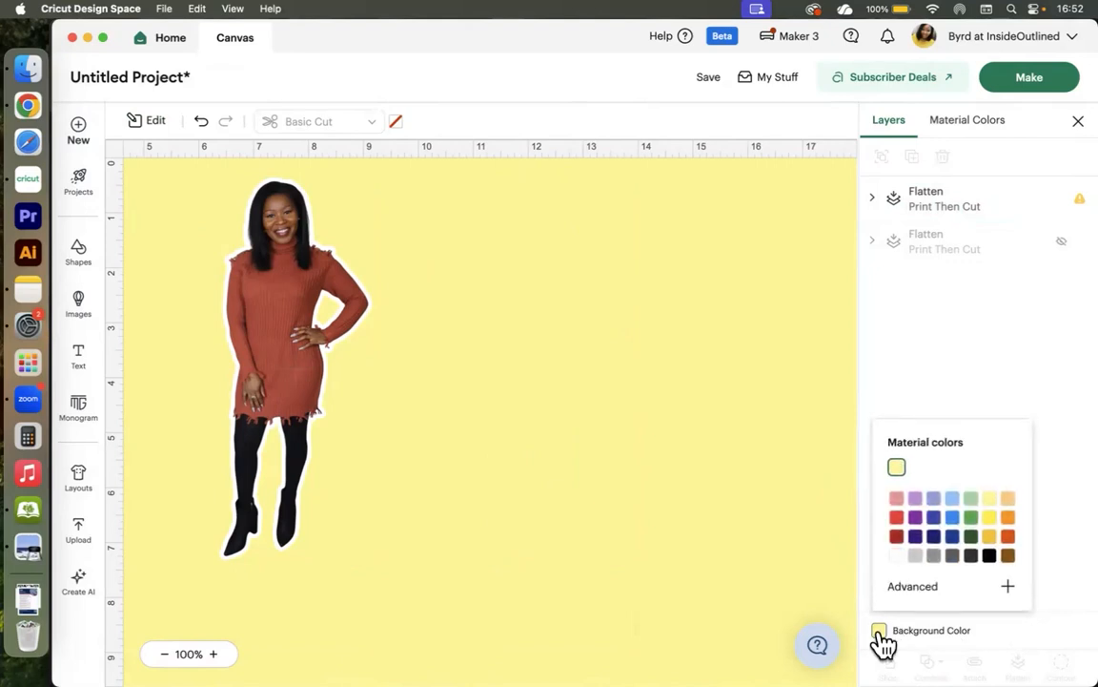
pyautogui.click(953, 516)
pyautogui.click(972, 518)
pyautogui.click(989, 517)
pyautogui.click(1008, 518)
pyautogui.click(1008, 498)
pyautogui.click(1007, 555)
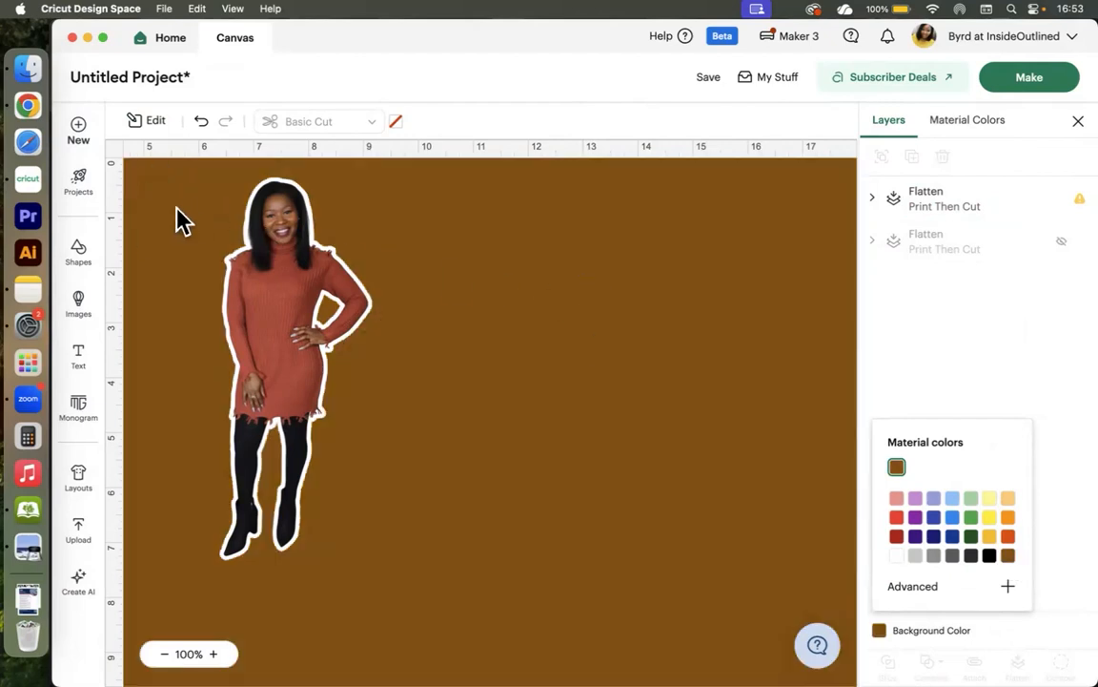
pyautogui.click(115, 161)
pyautogui.click(115, 162)
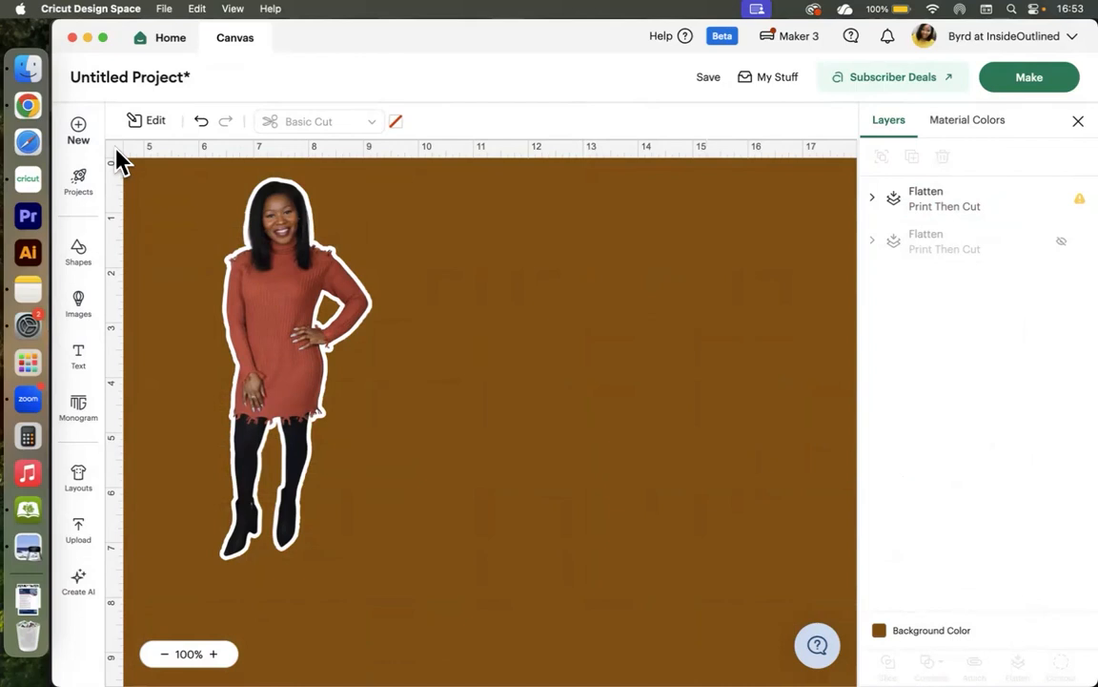